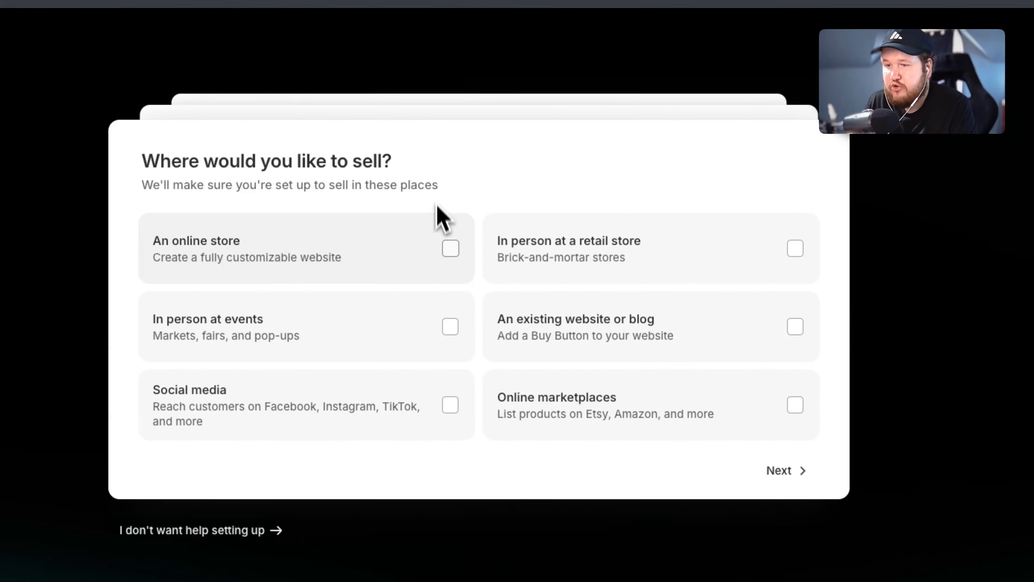
- Answer the setup questions with an online store, not selling yet and deciding products later, and choose the Basic plan trial
{"action": "left_click", "coordinate": [454, 250]}
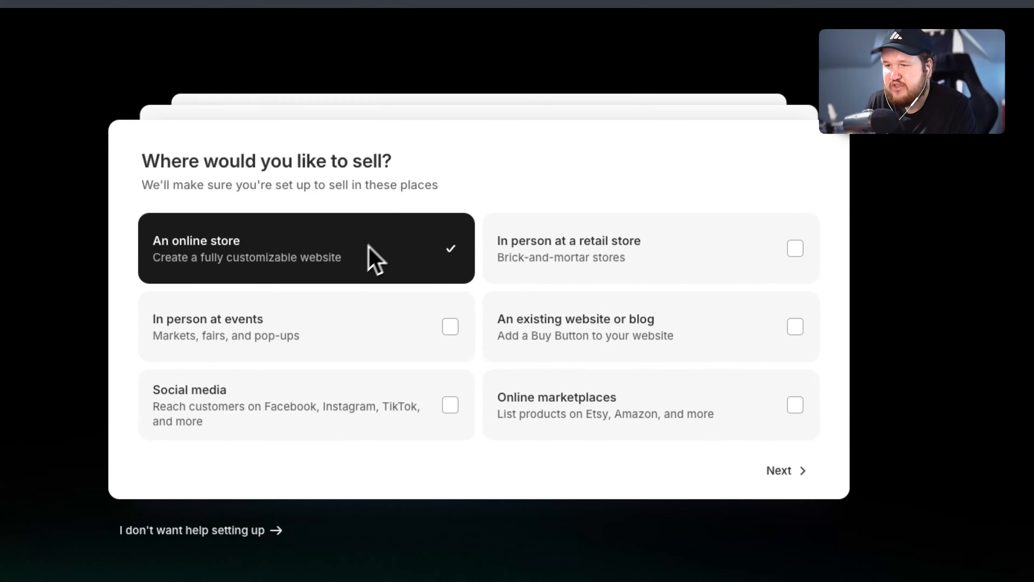
{"action": "left_click", "coordinate": [768, 469]}
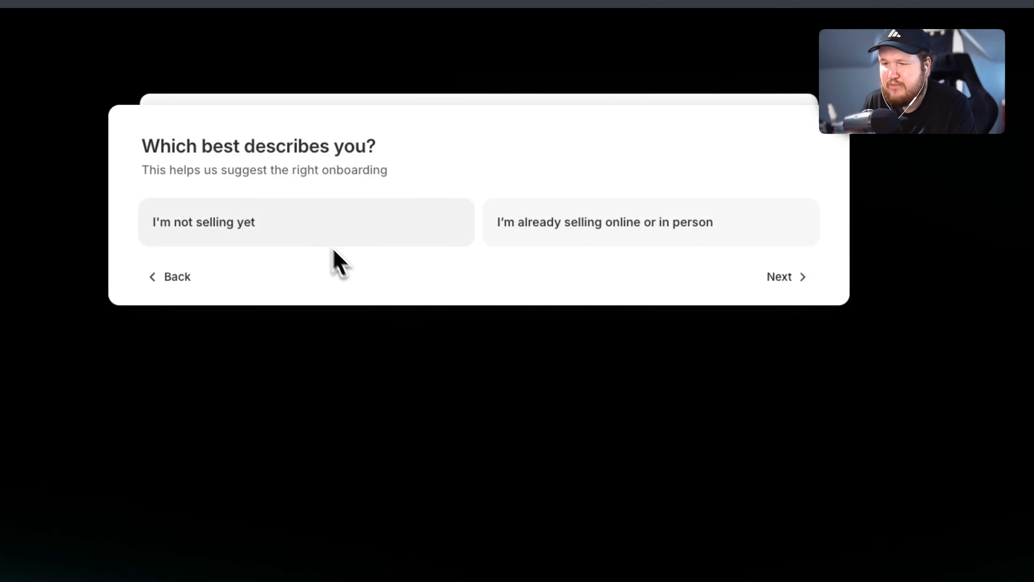
{"action": "left_click", "coordinate": [316, 231]}
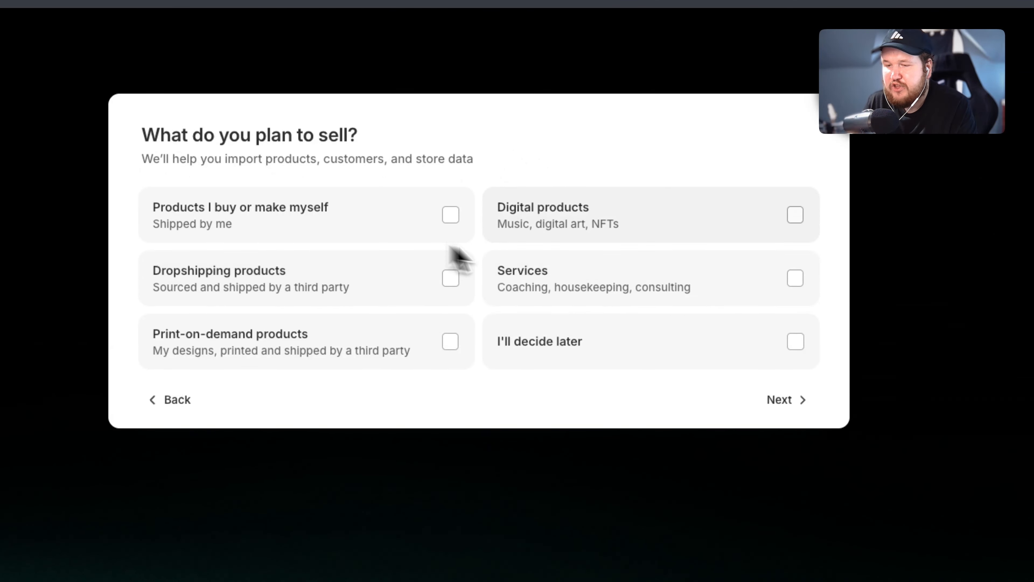
{"action": "left_click", "coordinate": [765, 347]}
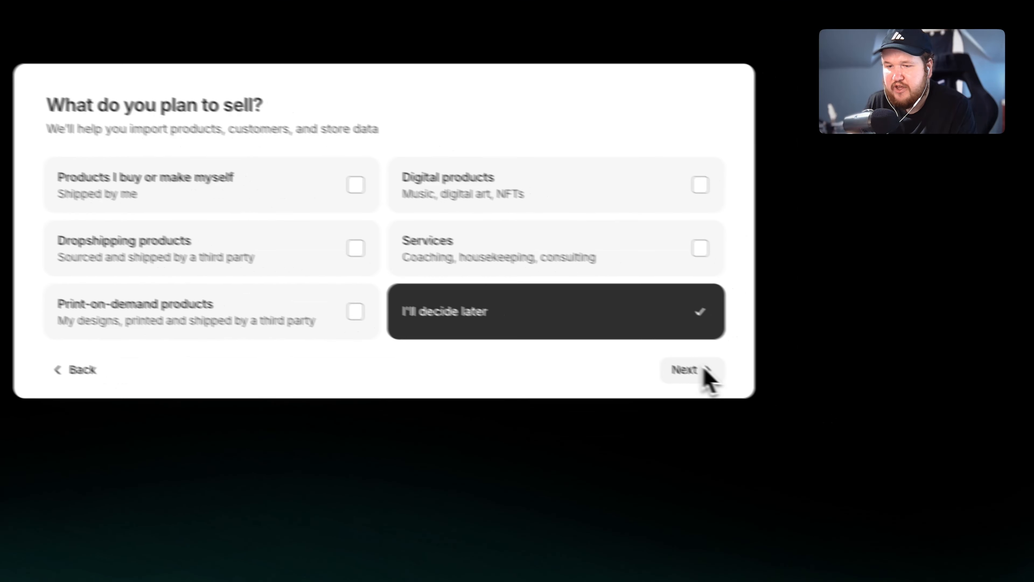
{"action": "left_click", "coordinate": [793, 401]}
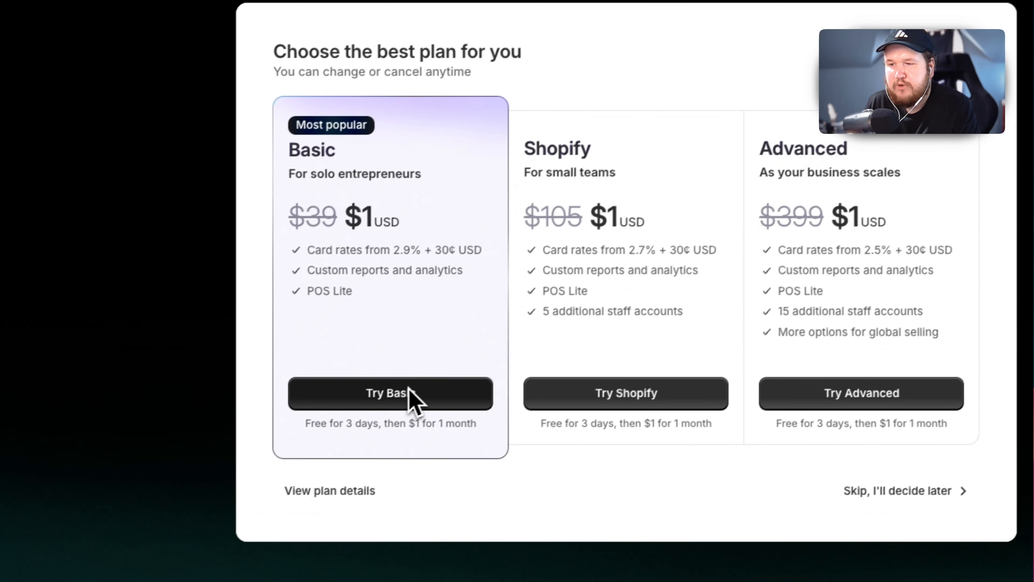
{"action": "left_click", "coordinate": [409, 392]}
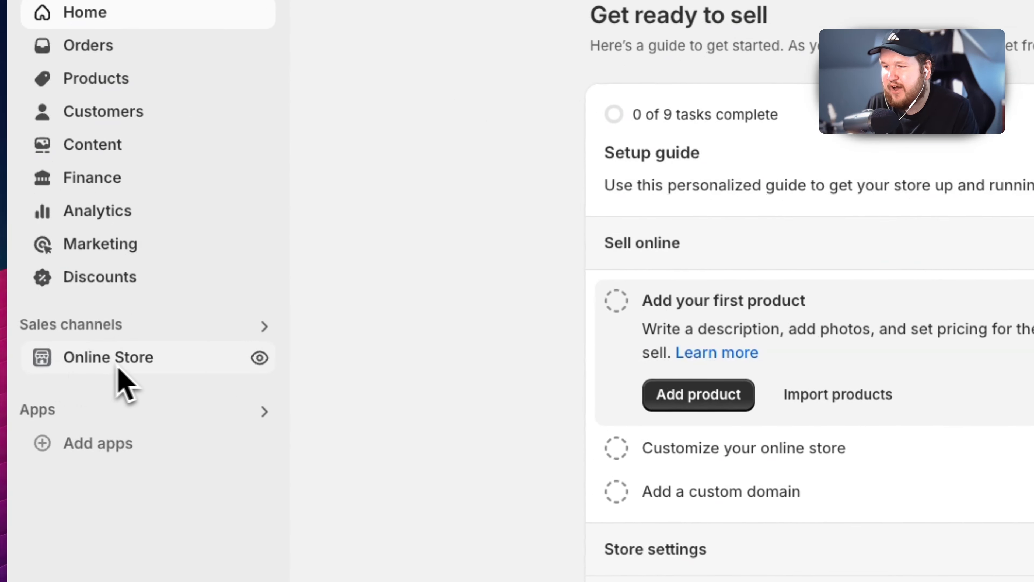
- Open the online store's themes and preview the live storefront's home page down to the featured products
{"action": "left_click", "coordinate": [153, 362]}
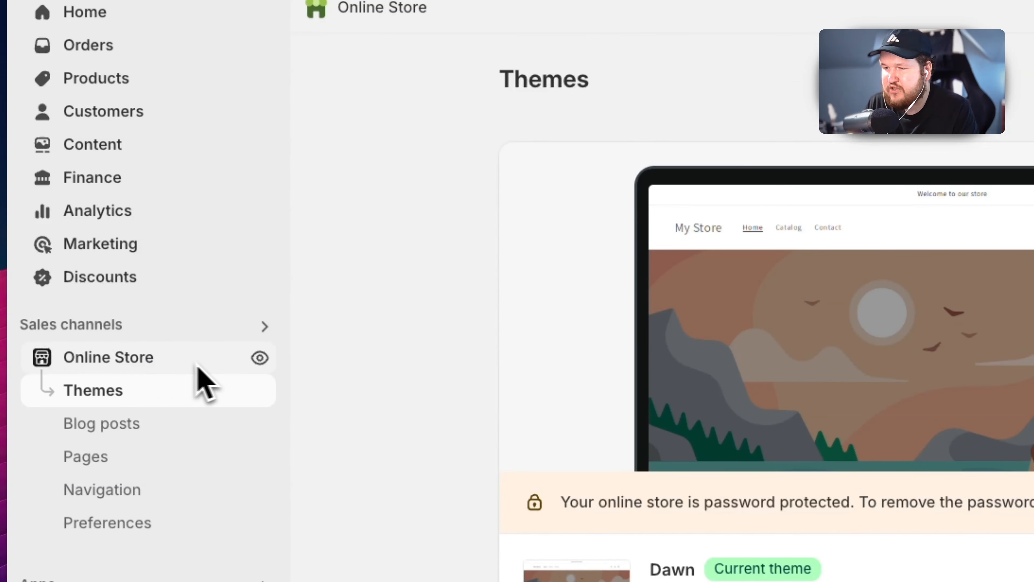
{"action": "left_click", "coordinate": [265, 359]}
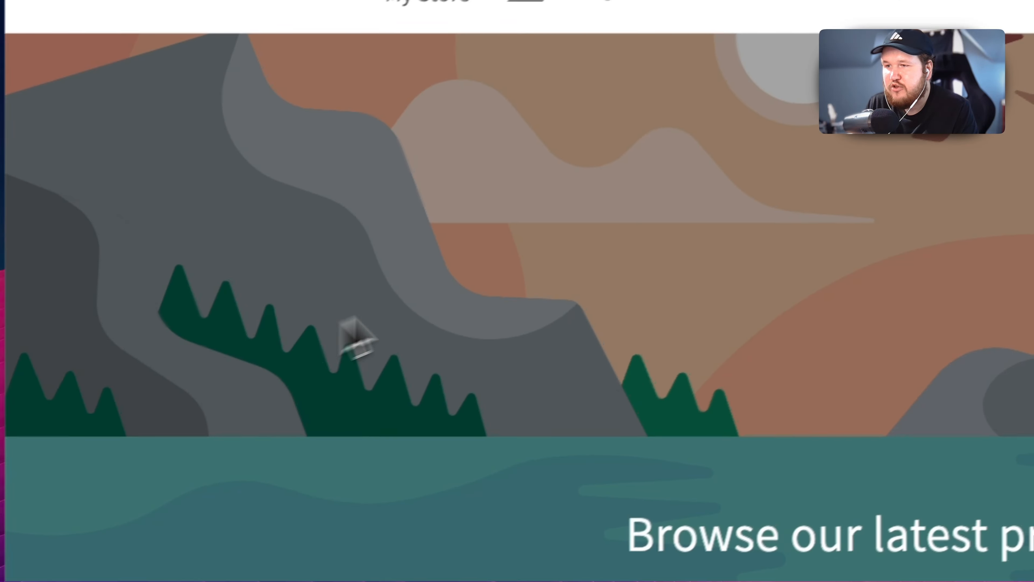
{"action": "scroll", "coordinate": [554, 259], "scroll_direction": "down", "scroll_amount": 5}
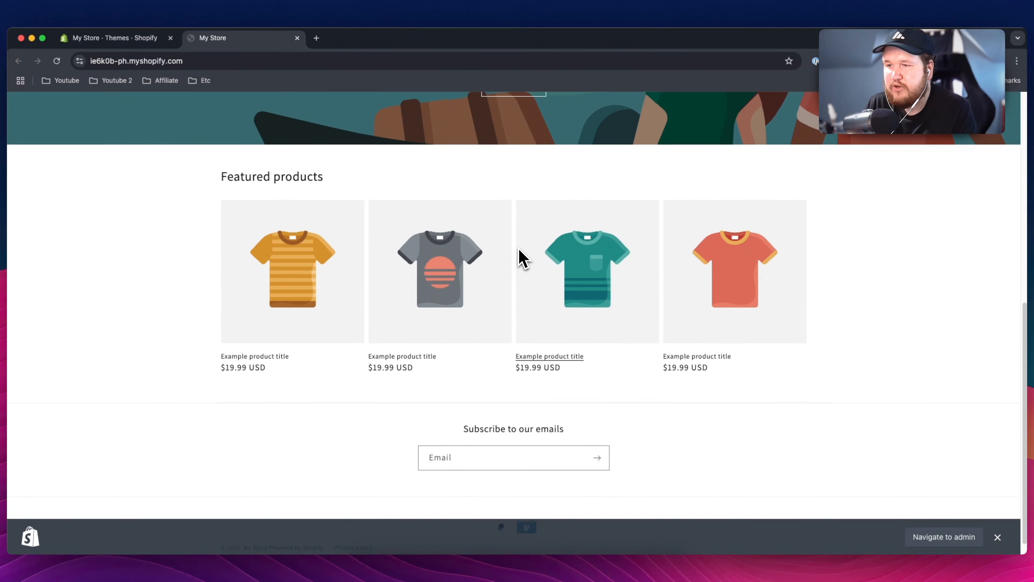
{"action": "scroll", "coordinate": [526, 265], "scroll_direction": "up", "scroll_amount": 5}
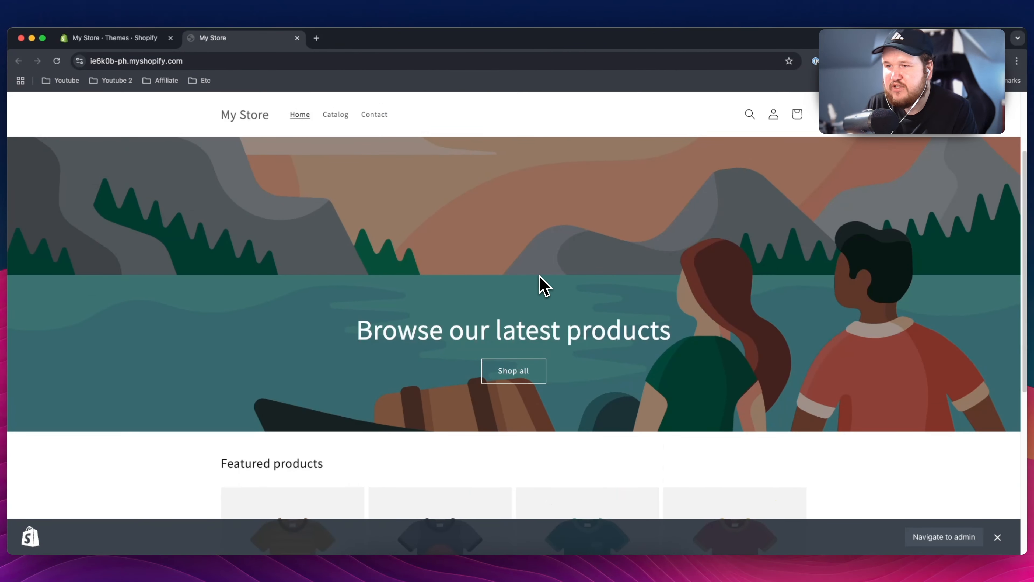
{"action": "scroll", "coordinate": [587, 240], "scroll_direction": "down", "scroll_amount": 5}
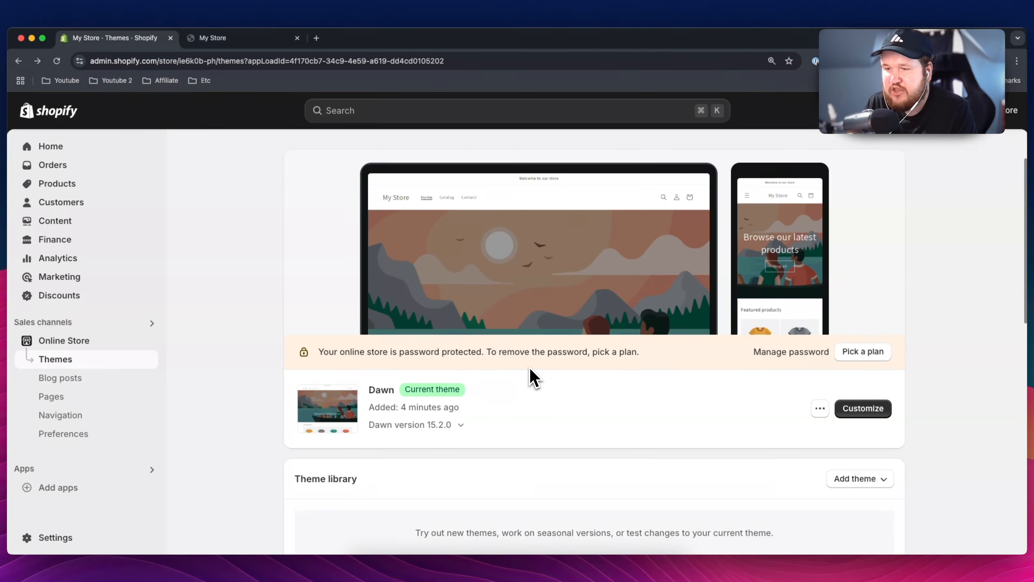
- Review the current theme and the popular free themes offered on the store's Themes page
{"action": "scroll", "coordinate": [535, 379], "scroll_direction": "down", "scroll_amount": 10}
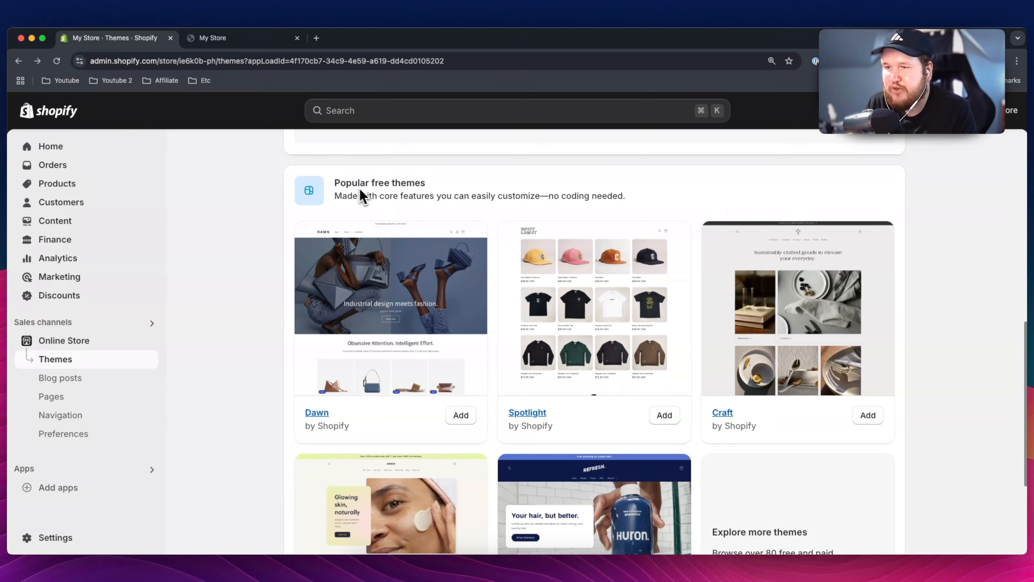
{"action": "left_click_drag", "start_coordinate": [361, 190], "coordinate": [326, 192]}
{"action": "scroll", "coordinate": [507, 249], "scroll_direction": "down", "scroll_amount": 4}
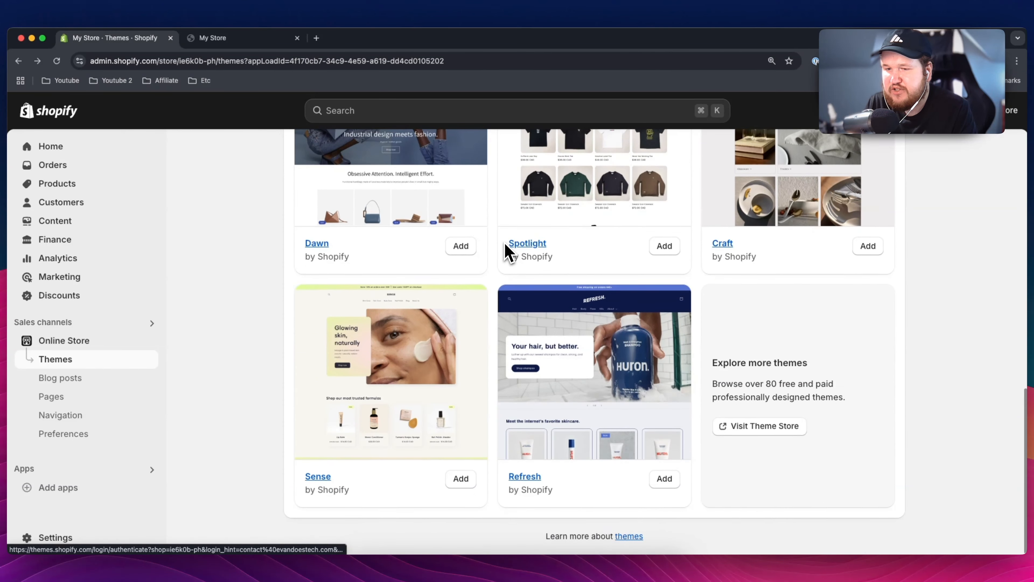
{"action": "scroll", "coordinate": [555, 285], "scroll_direction": "up", "scroll_amount": 4}
{"action": "scroll", "coordinate": [692, 369], "scroll_direction": "down", "scroll_amount": 2}
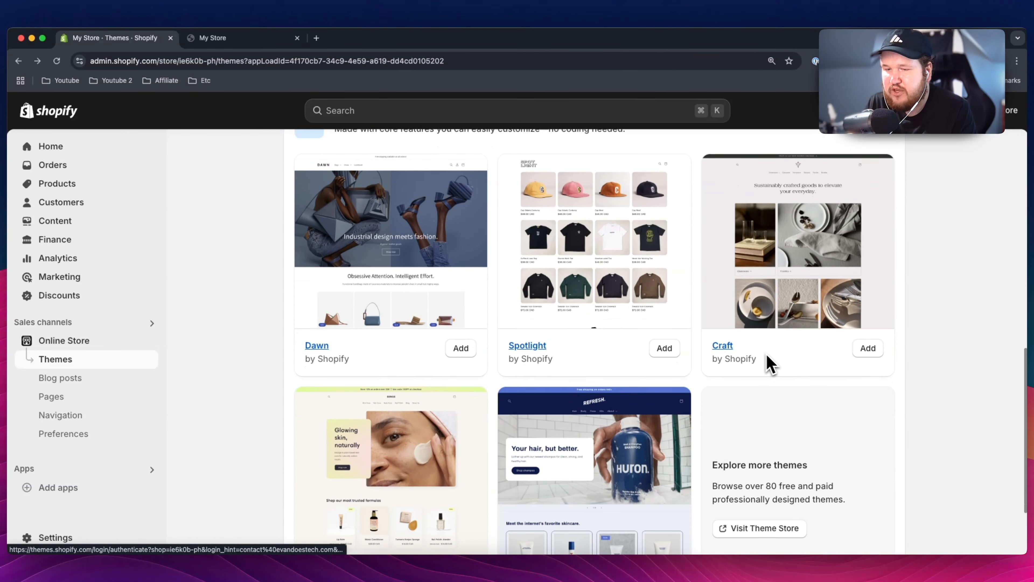
- Visit the Theme Store and filter the themes to show only Paid ones instead of Free
{"action": "left_click", "coordinate": [766, 527]}
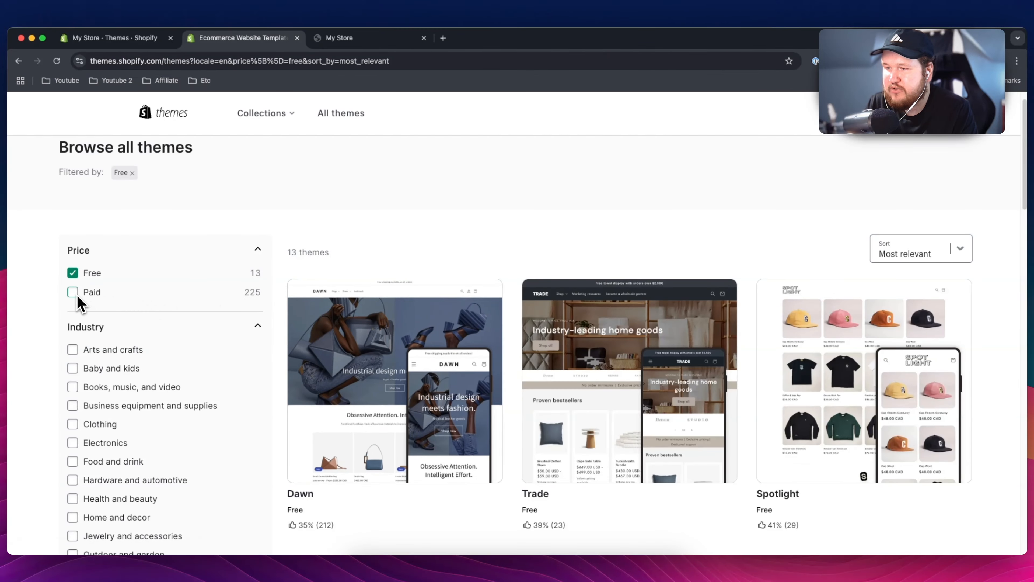
{"action": "left_click", "coordinate": [73, 292]}
{"action": "left_click", "coordinate": [73, 273]}
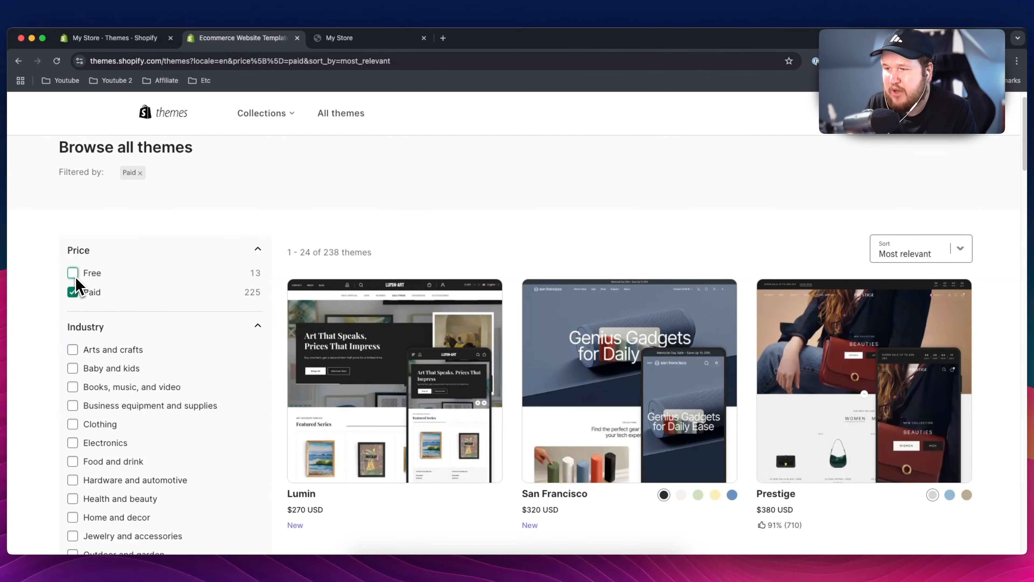
- Browse the paid themes and compare their designs, prices and ratings
{"action": "scroll", "coordinate": [536, 272], "scroll_direction": "down", "scroll_amount": 2}
{"action": "scroll", "coordinate": [545, 277], "scroll_direction": "down", "scroll_amount": 10}
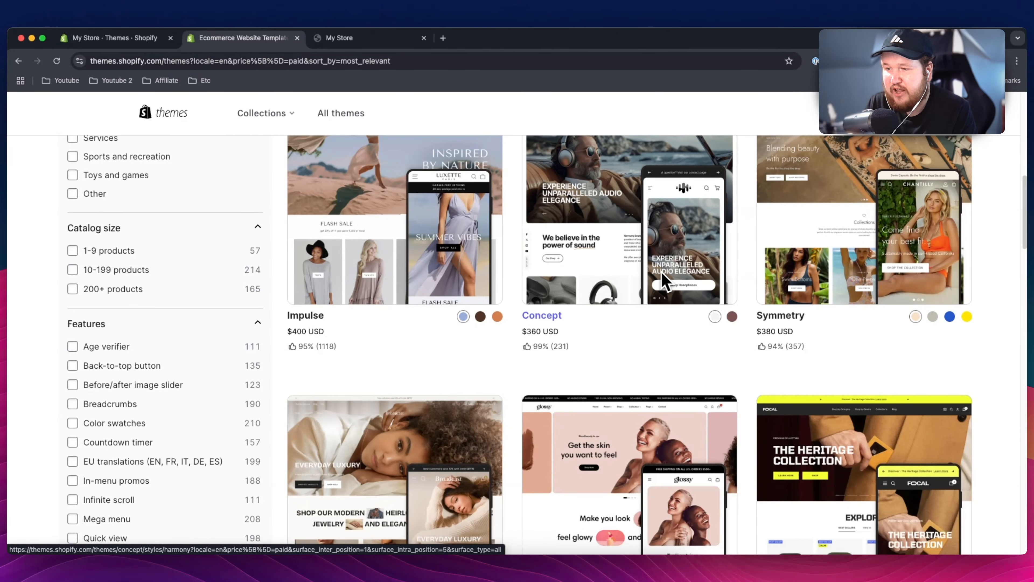
{"action": "scroll", "coordinate": [655, 272], "scroll_direction": "up", "scroll_amount": 5}
{"action": "scroll", "coordinate": [653, 292], "scroll_direction": "up", "scroll_amount": 4}
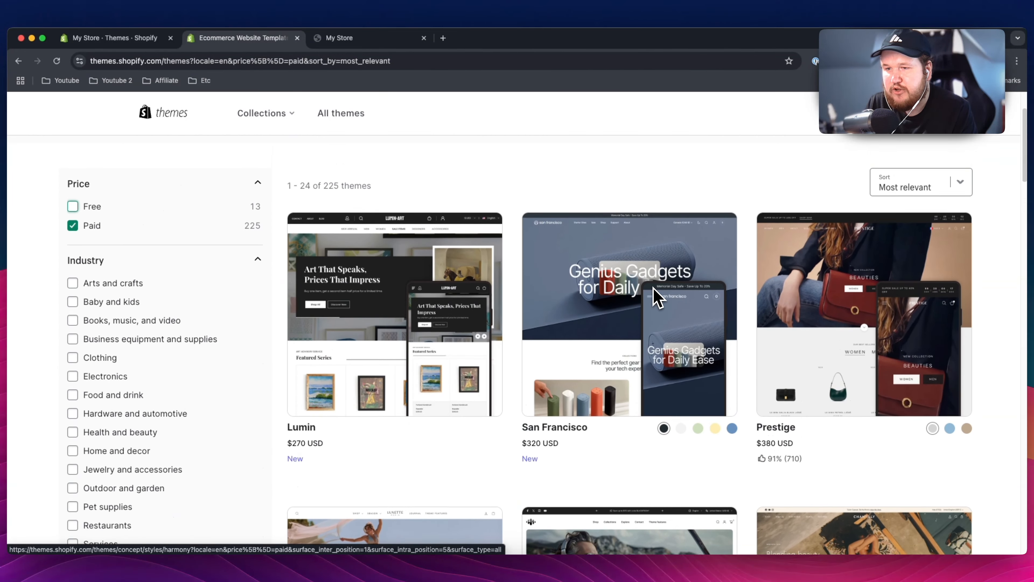
{"action": "scroll", "coordinate": [668, 293], "scroll_direction": "down", "scroll_amount": 10}
{"action": "scroll", "coordinate": [668, 297], "scroll_direction": "down", "scroll_amount": 13}
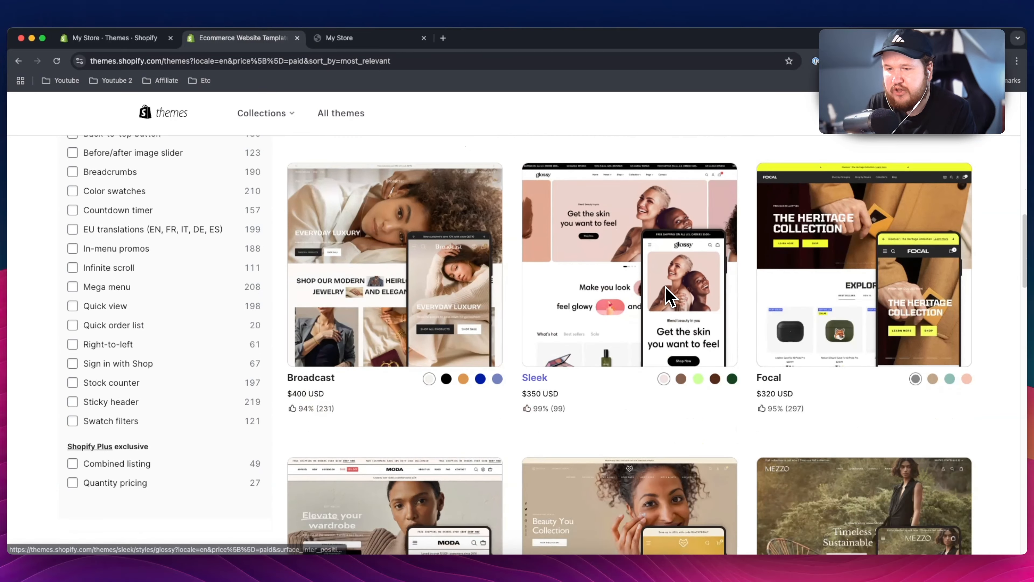
{"action": "scroll", "coordinate": [662, 287], "scroll_direction": "down", "scroll_amount": 6}
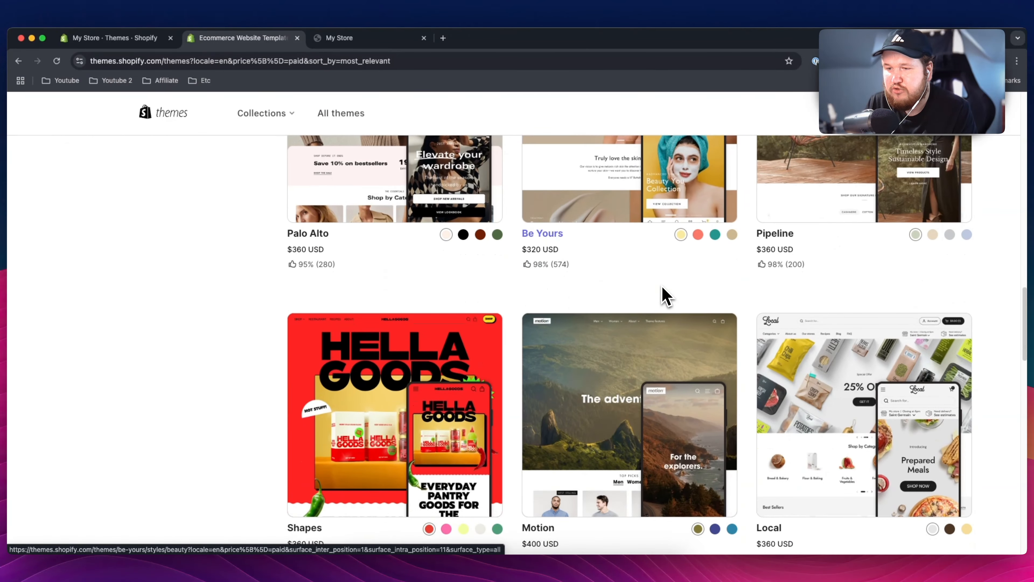
{"action": "scroll", "coordinate": [662, 288], "scroll_direction": "down", "scroll_amount": 4}
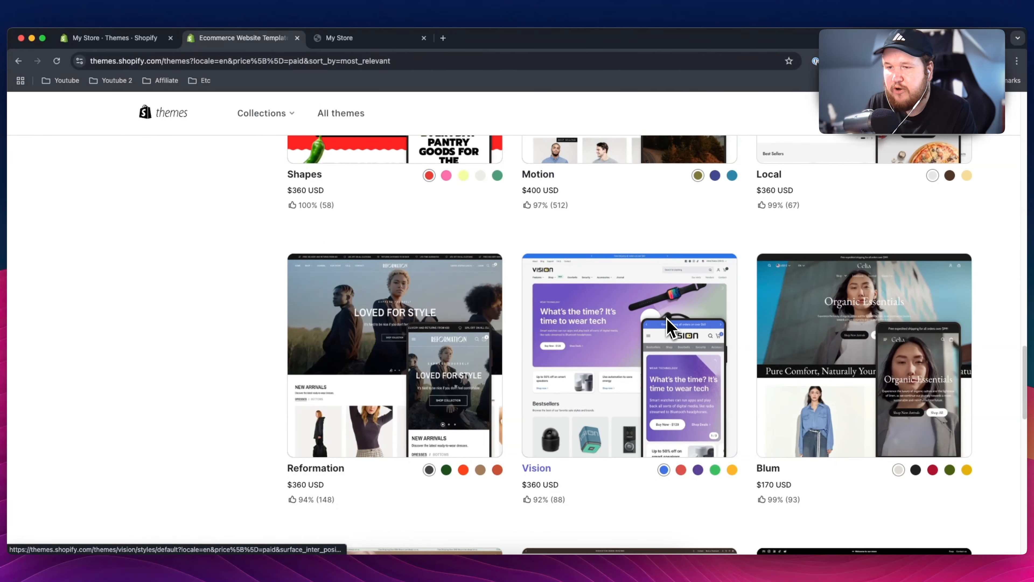
{"action": "scroll", "coordinate": [666, 297], "scroll_direction": "up", "scroll_amount": 7}
{"action": "scroll", "coordinate": [666, 326], "scroll_direction": "down", "scroll_amount": 10}
{"action": "scroll", "coordinate": [668, 339], "scroll_direction": "up", "scroll_amount": 6}
{"action": "scroll", "coordinate": [668, 343], "scroll_direction": "up", "scroll_amount": 20}
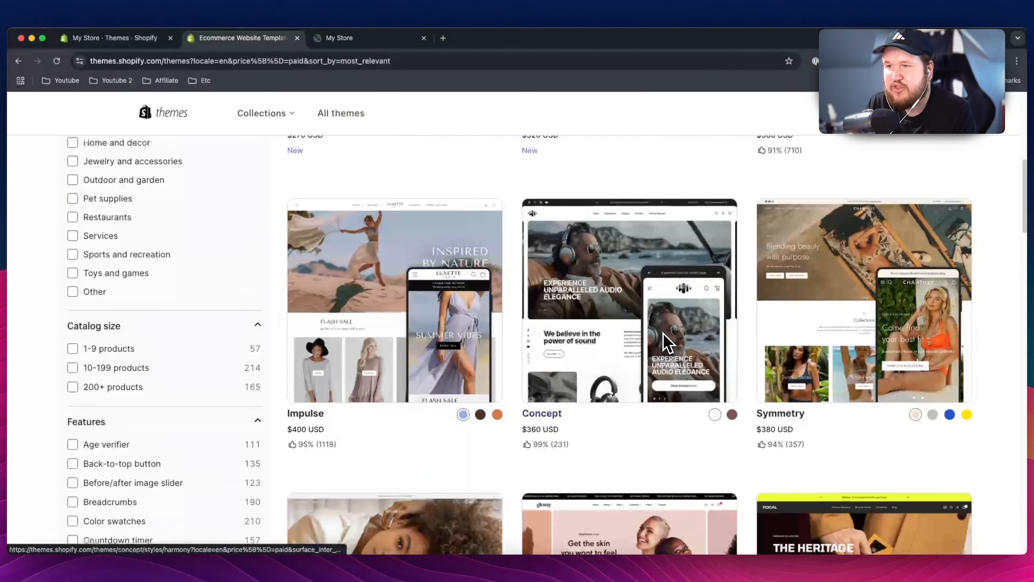
- Return to the store admin's Themes page and open the current Dawn theme for customization
{"action": "left_click", "coordinate": [119, 45]}
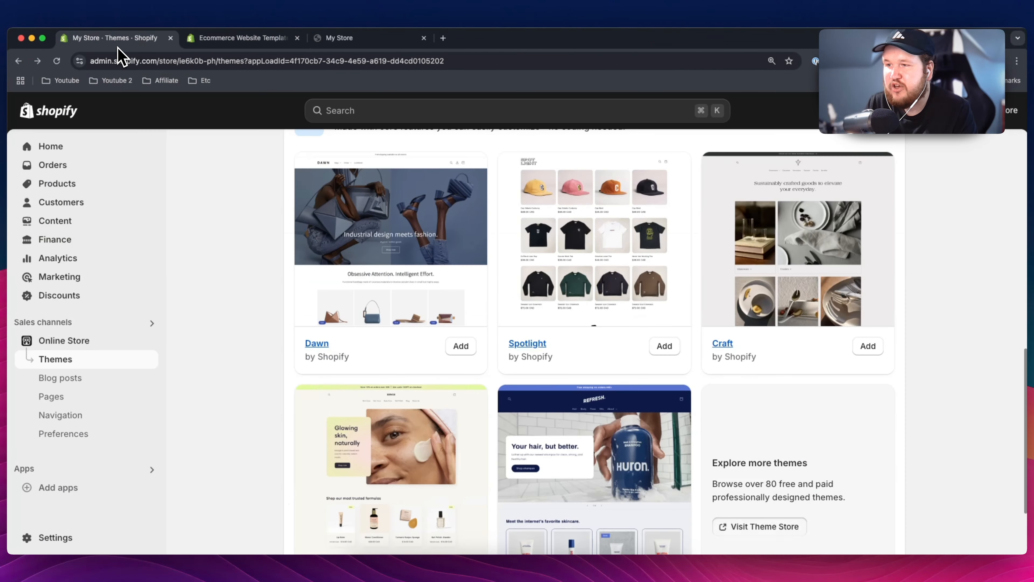
{"action": "scroll", "coordinate": [254, 277], "scroll_direction": "up", "scroll_amount": 10}
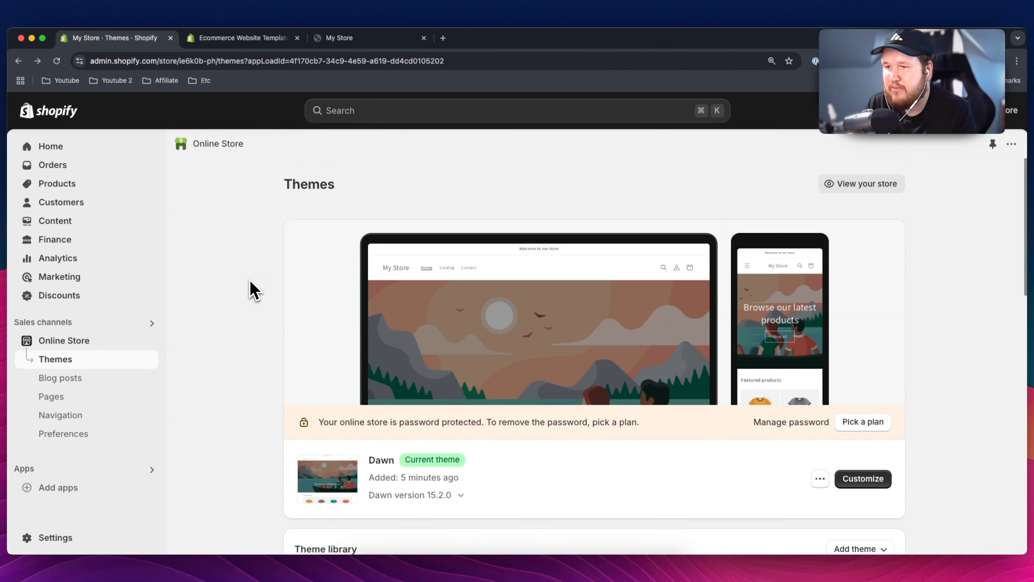
{"action": "left_click", "coordinate": [863, 479]}
- Examine the settings of the home page's Footer section, including email signup and social media icons, and return to the section list
{"action": "scroll", "coordinate": [461, 368], "scroll_direction": "down", "scroll_amount": 15}
{"action": "left_click", "coordinate": [461, 369]}
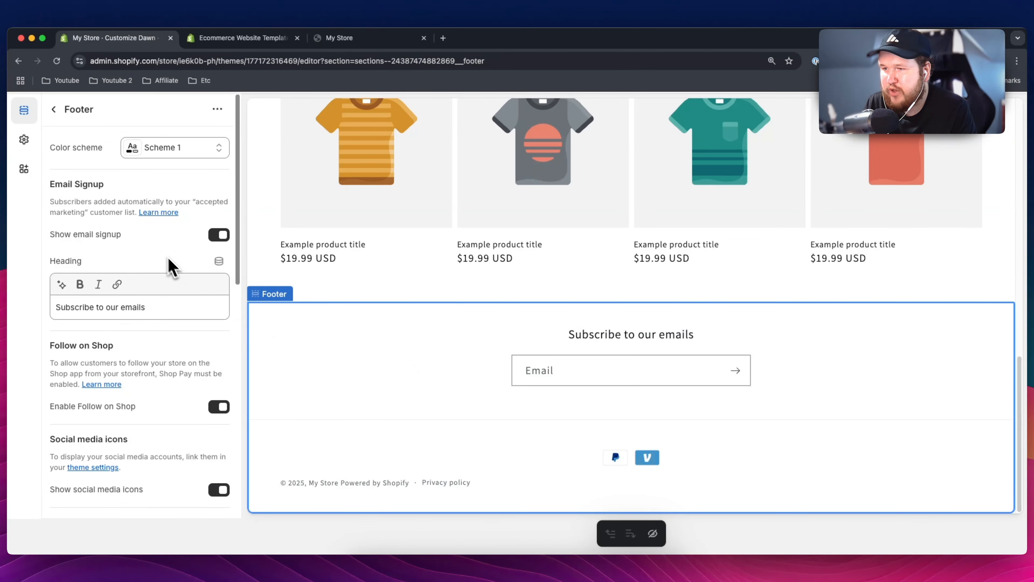
{"action": "scroll", "coordinate": [167, 263], "scroll_direction": "down", "scroll_amount": 10}
{"action": "scroll", "coordinate": [160, 326], "scroll_direction": "up", "scroll_amount": 10}
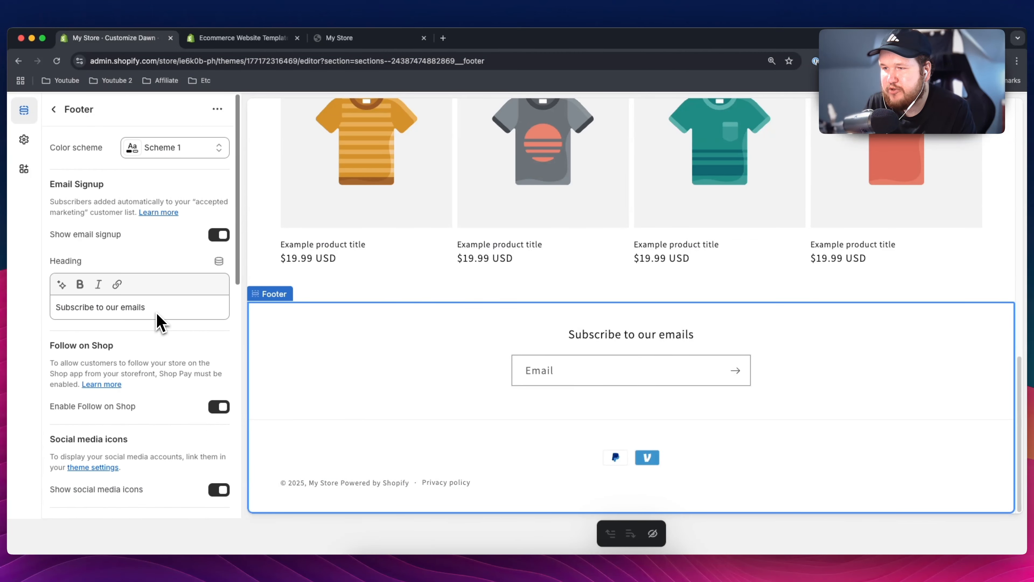
{"action": "left_click", "coordinate": [54, 109]}
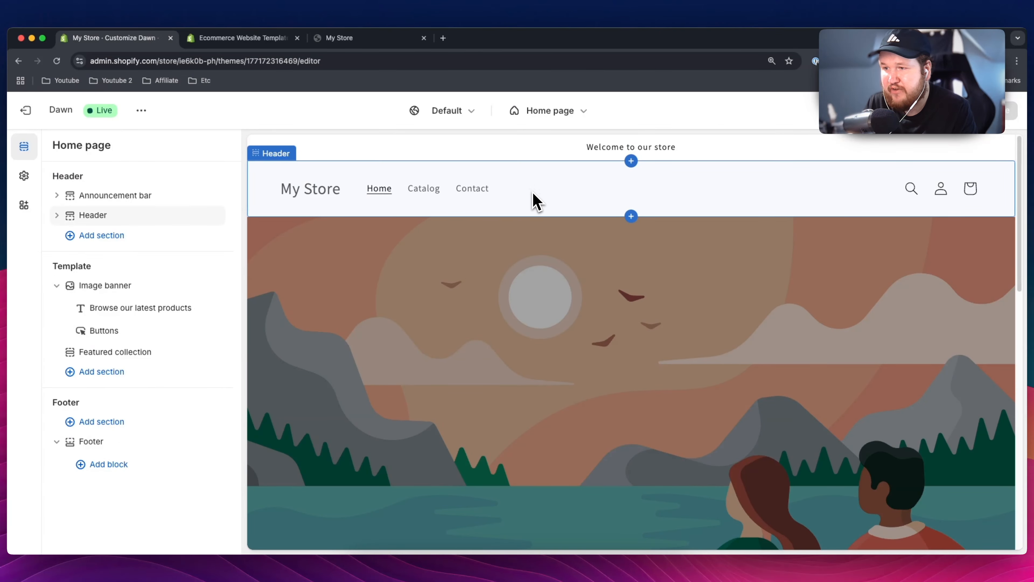
- Examine the Header section's settings, including menu, color schemes and the country and language selectors
{"action": "left_click", "coordinate": [537, 201]}
{"action": "scroll", "coordinate": [108, 250], "scroll_direction": "down", "scroll_amount": 2}
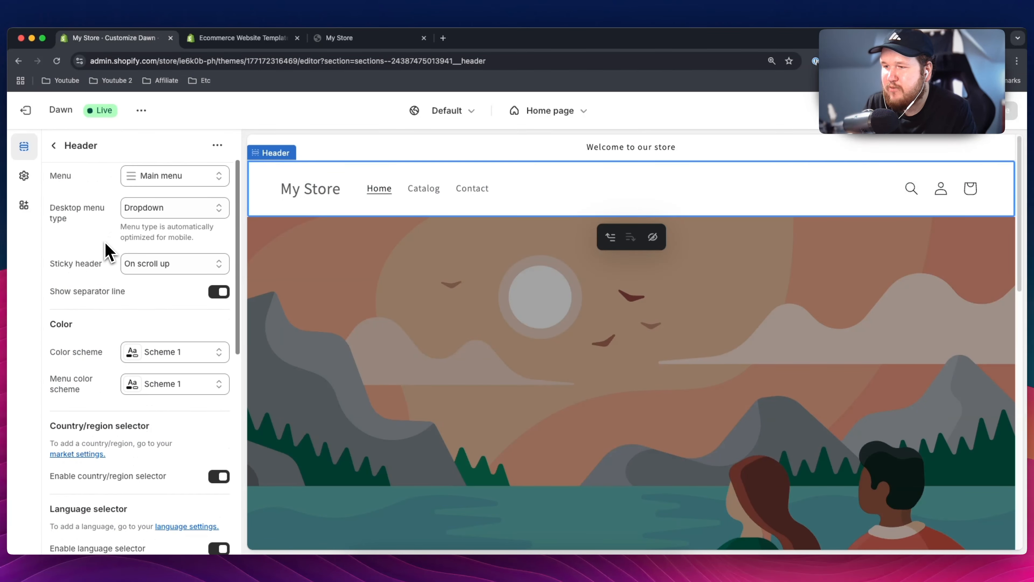
{"action": "scroll", "coordinate": [108, 250], "scroll_direction": "down", "scroll_amount": 10}
{"action": "scroll", "coordinate": [127, 358], "scroll_direction": "up", "scroll_amount": 8}
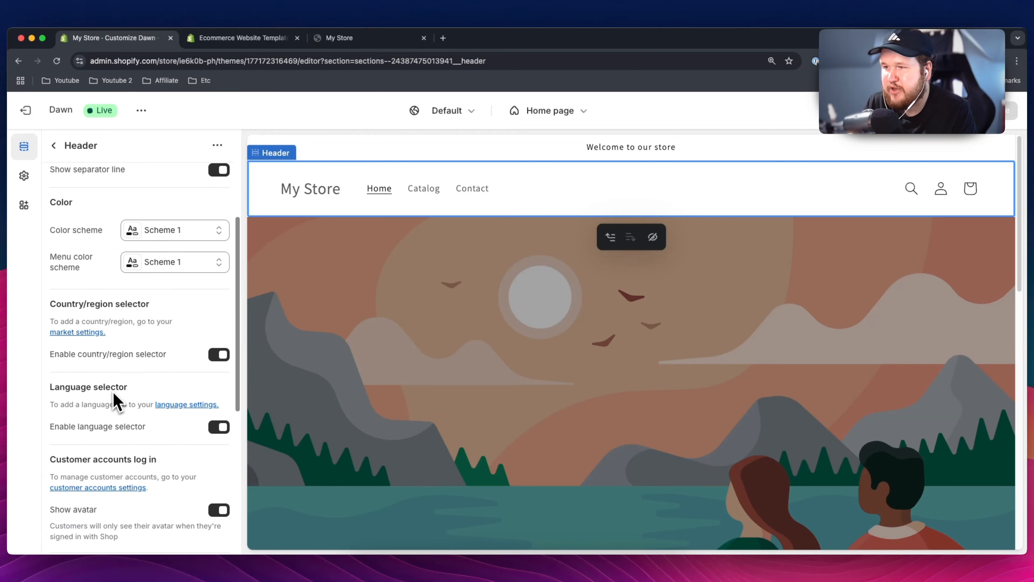
{"action": "scroll", "coordinate": [114, 401], "scroll_direction": "up", "scroll_amount": 2}
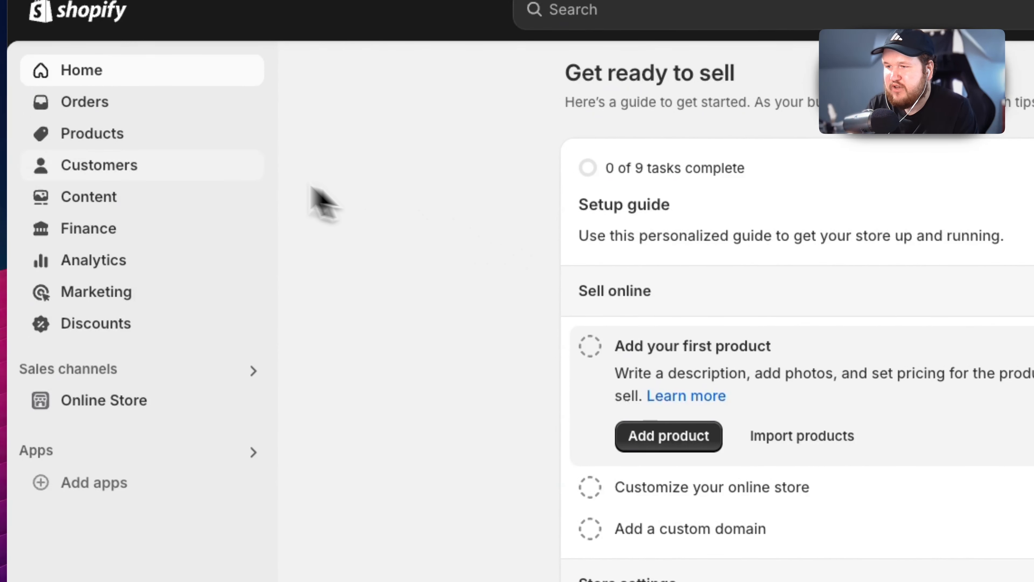
- Start a new product in the store and title it "Evan Does Tech T-Shirt"
{"action": "left_click", "coordinate": [128, 140]}
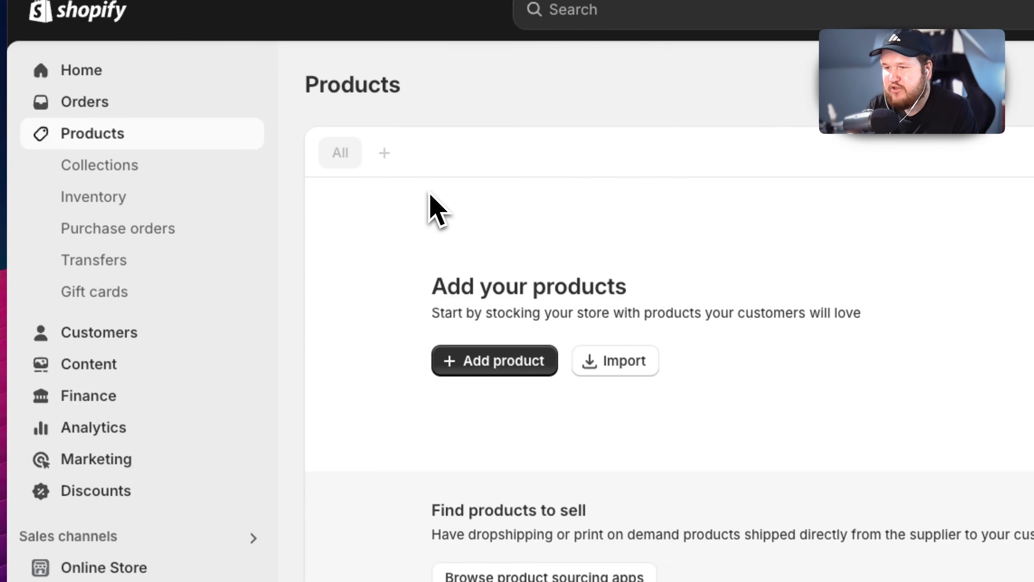
{"action": "left_click", "coordinate": [475, 367]}
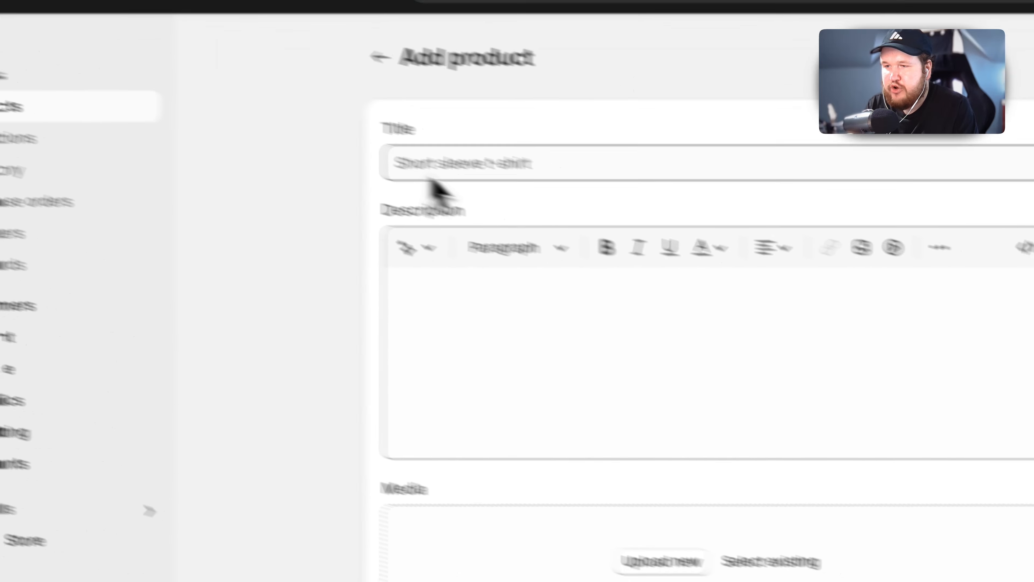
{"action": "left_click", "coordinate": [543, 190]}
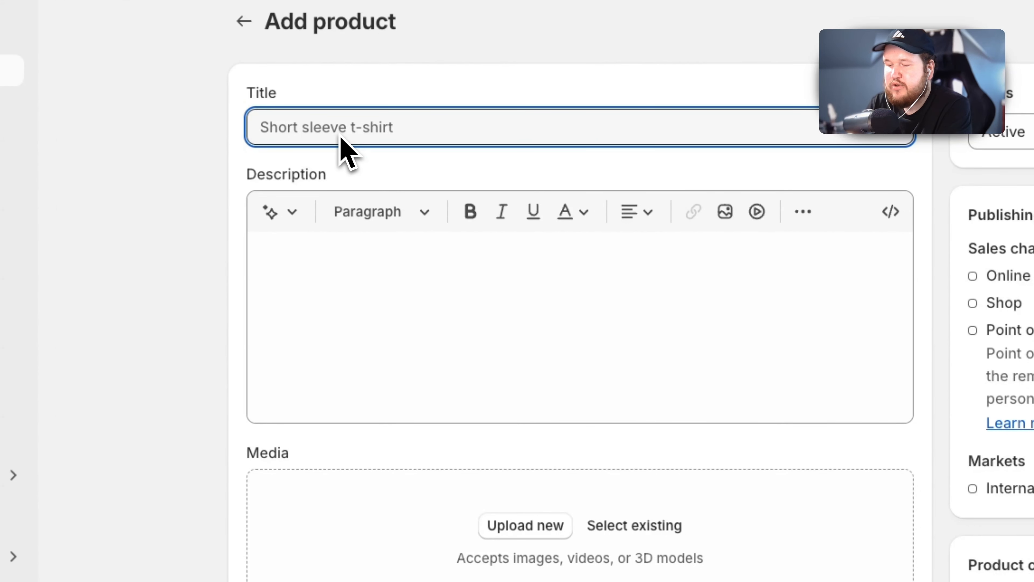
{"action": "type", "text": "Evan Does T"}
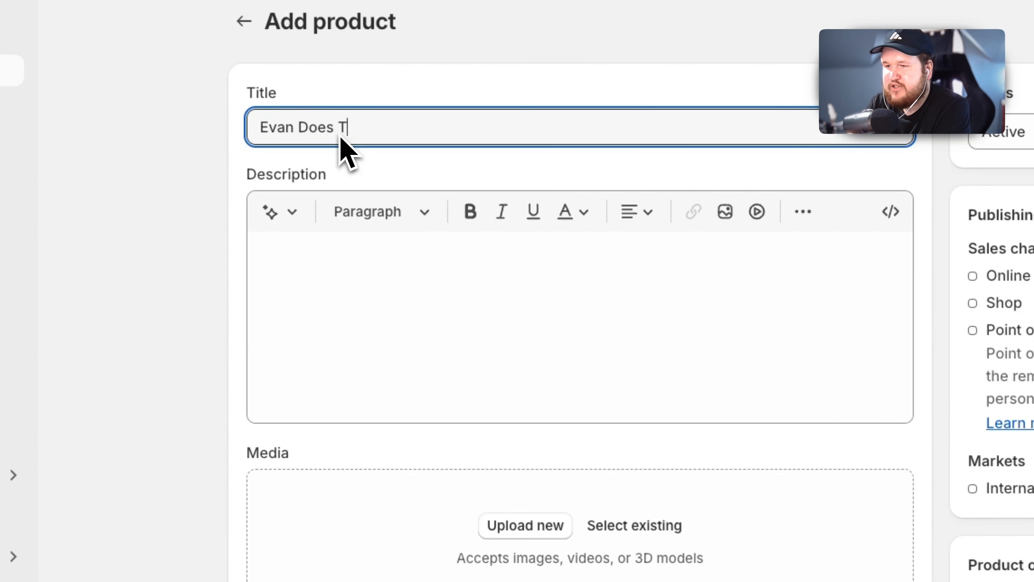
{"action": "type", "text": "ech T-Shirt"}
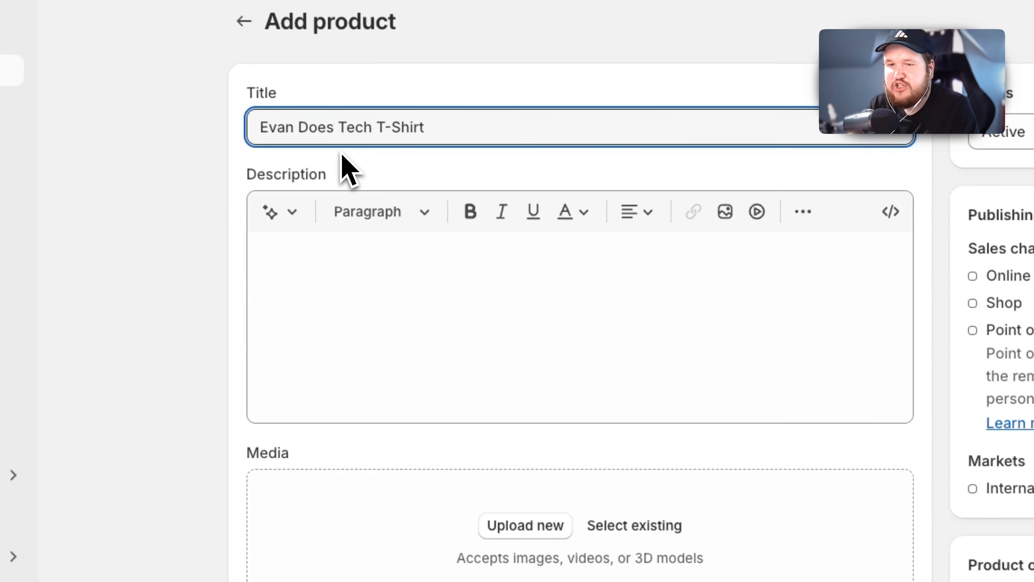
- Generate the product description from the keywords "Cotton, relaxed fit t-shirt" in the Expert tone and keep the generated text
{"action": "left_click", "coordinate": [388, 273]}
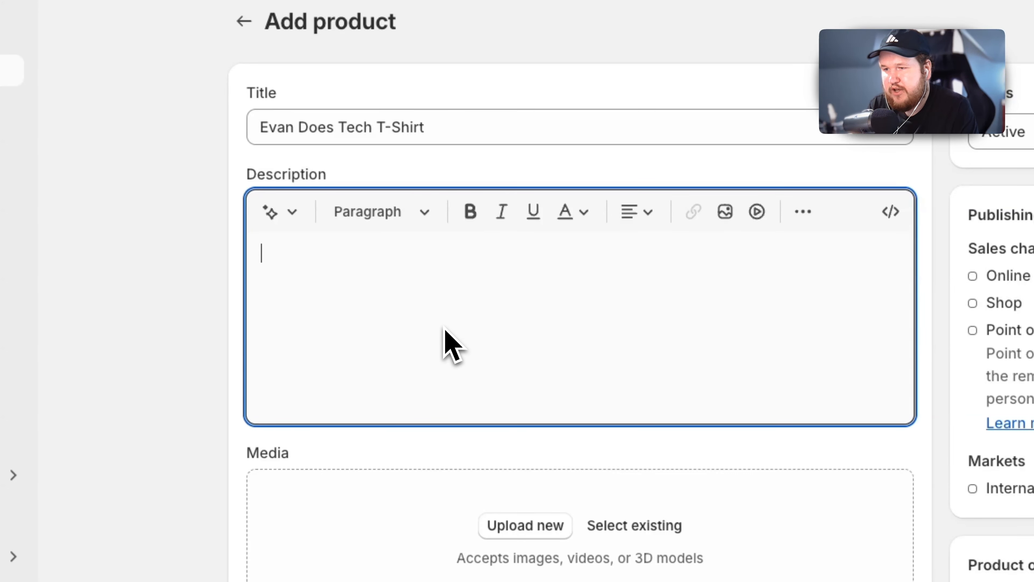
{"action": "left_click", "coordinate": [275, 221]}
{"action": "type", "text": "Cotton, relaxe"}
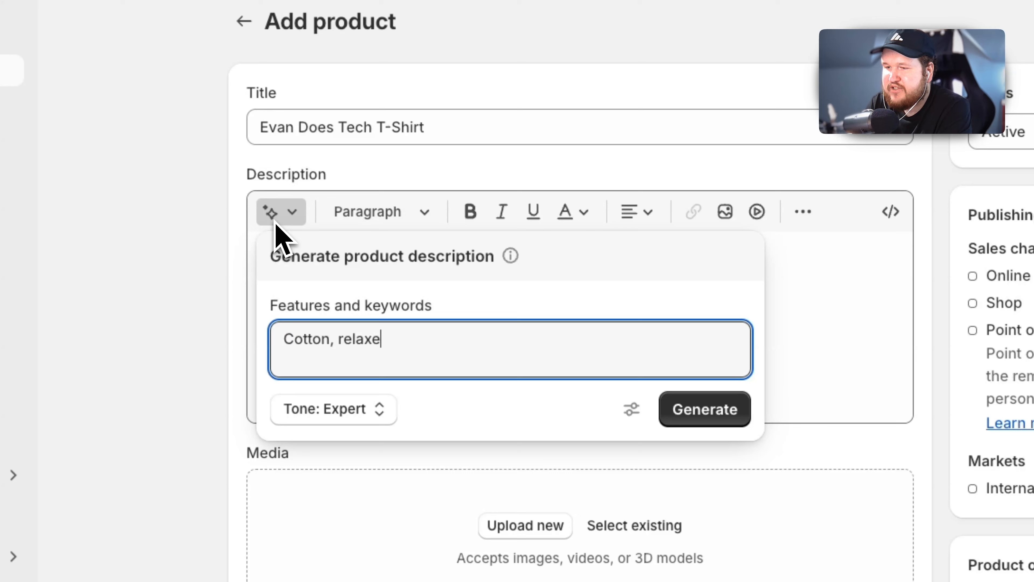
{"action": "type", "text": "d fit t-shirt"}
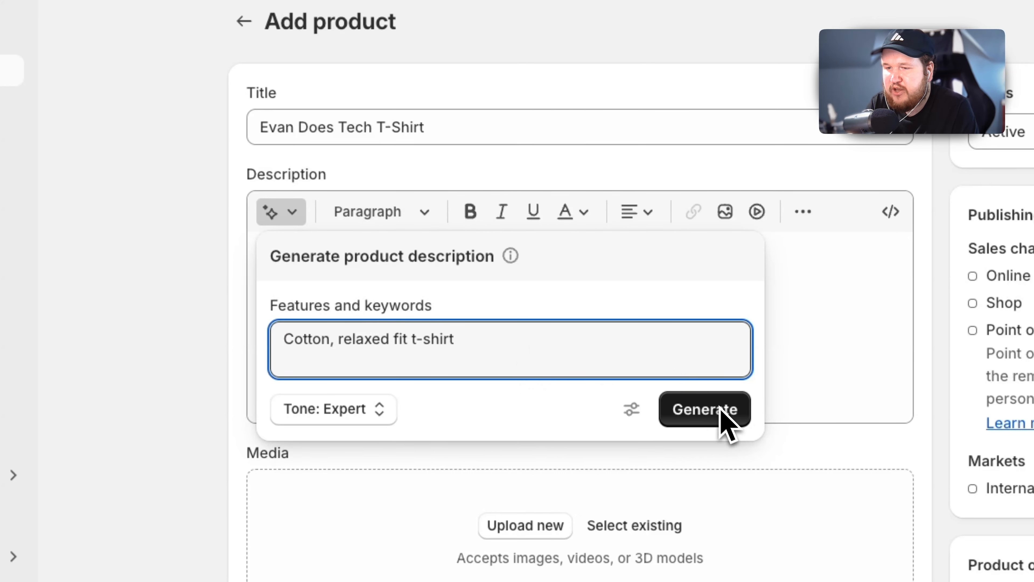
{"action": "left_click", "coordinate": [724, 414]}
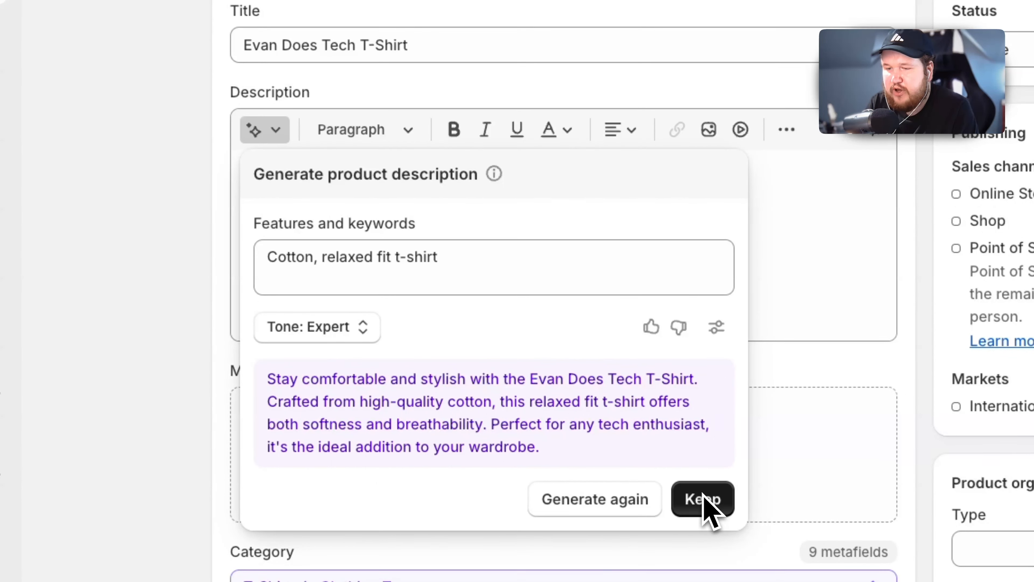
{"action": "left_click", "coordinate": [708, 502]}
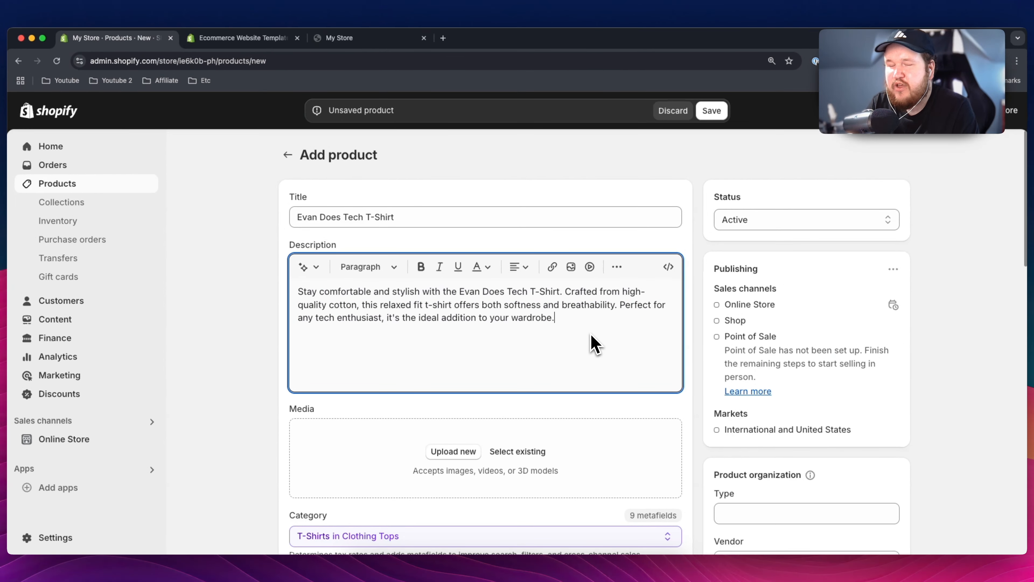
{"action": "left_click_drag", "start_coordinate": [568, 334], "coordinate": [298, 292]}
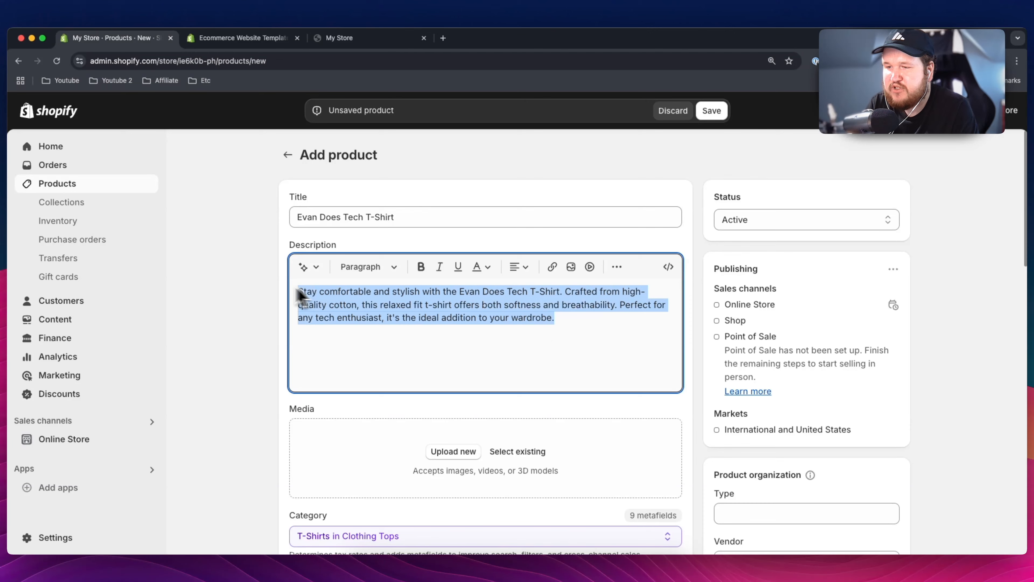
{"action": "left_click", "coordinate": [574, 331]}
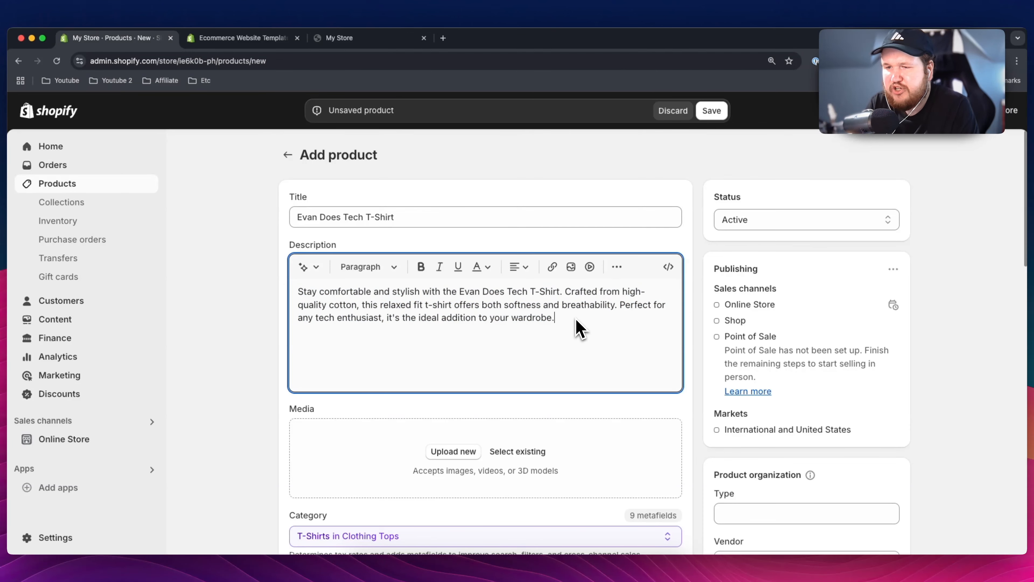
- Upload the image DeepBlue_Regular.webp from the Youtube Files folder as the product's media
{"action": "scroll", "coordinate": [576, 321], "scroll_direction": "down", "scroll_amount": 5}
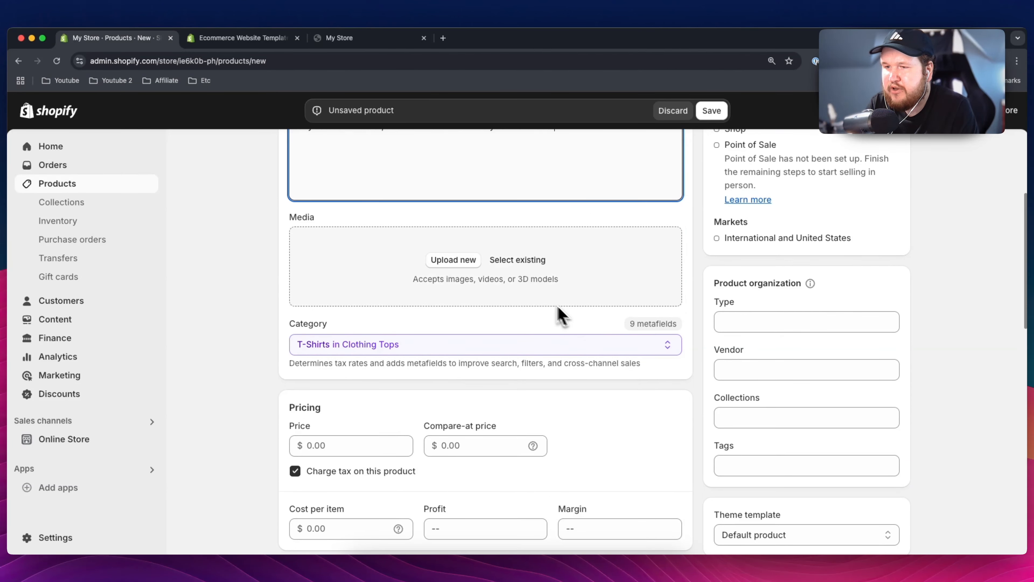
{"action": "scroll", "coordinate": [562, 316], "scroll_direction": "up", "scroll_amount": 2}
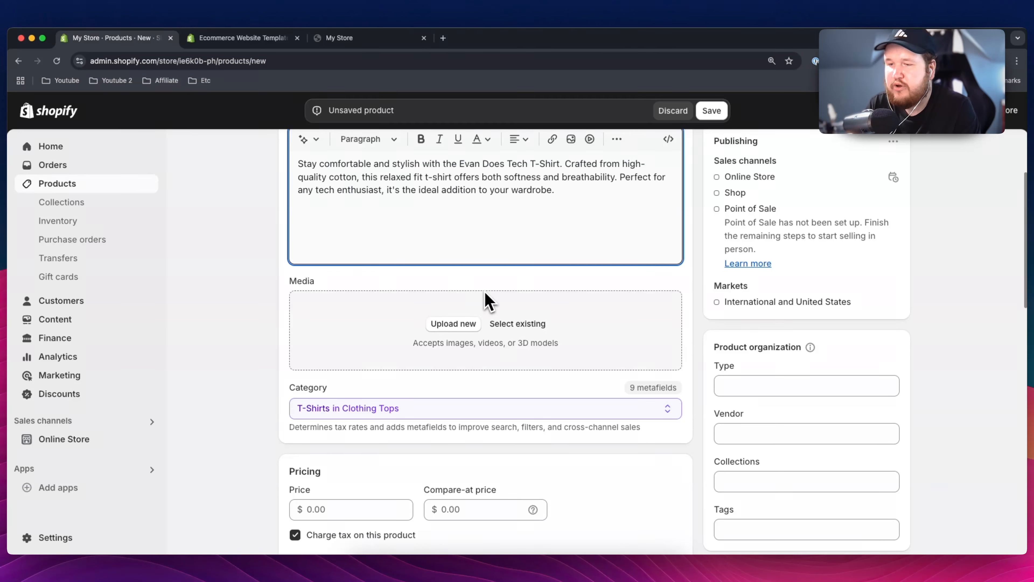
{"action": "left_click", "coordinate": [453, 324]}
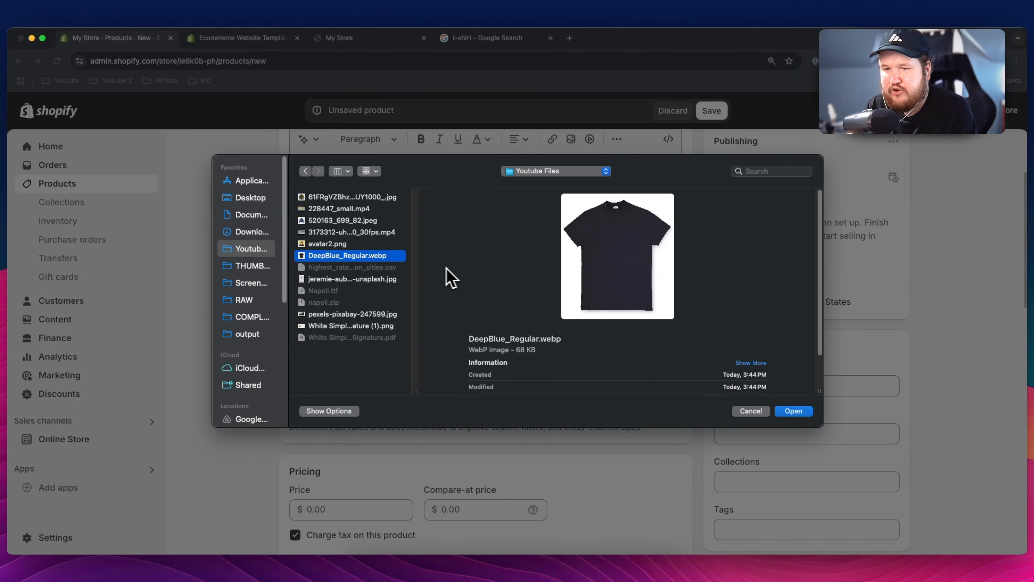
{"action": "left_click", "coordinate": [804, 415]}
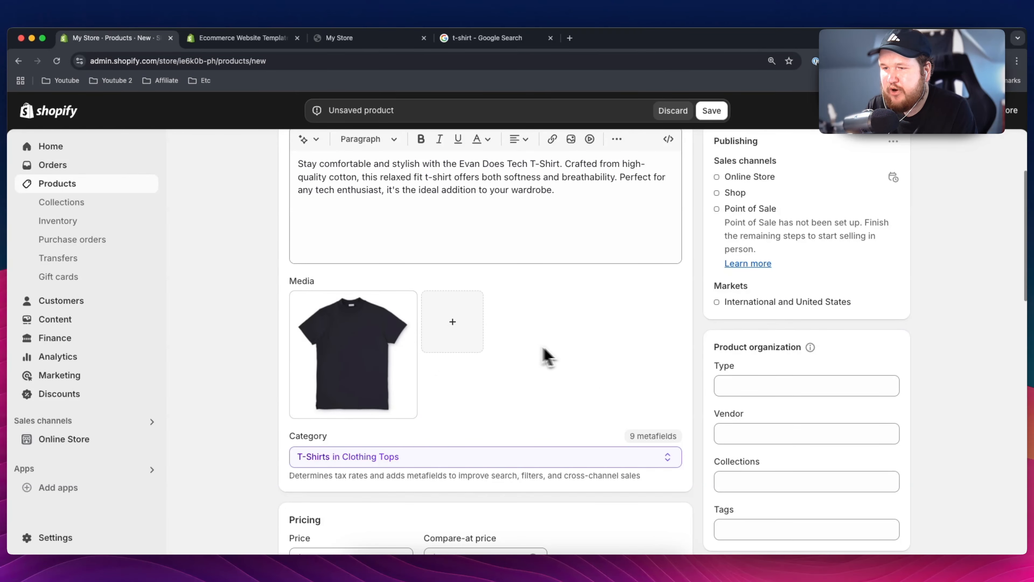
- Look through the Clothing Tops alternatives for the product category and close the list without changing the selection
{"action": "scroll", "coordinate": [564, 354], "scroll_direction": "down", "scroll_amount": 2}
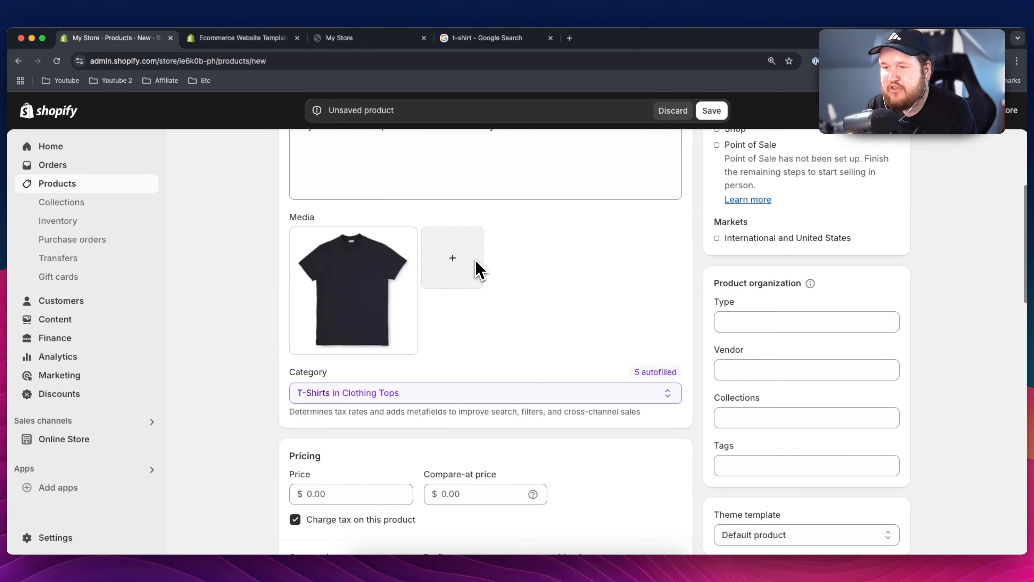
{"action": "scroll", "coordinate": [498, 277], "scroll_direction": "down", "scroll_amount": 2}
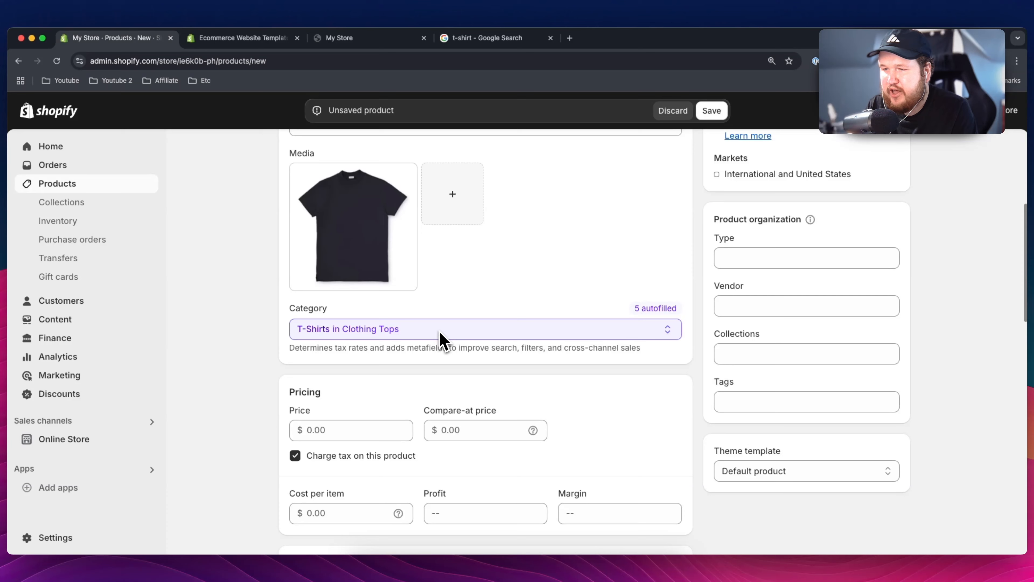
{"action": "left_click", "coordinate": [437, 339]}
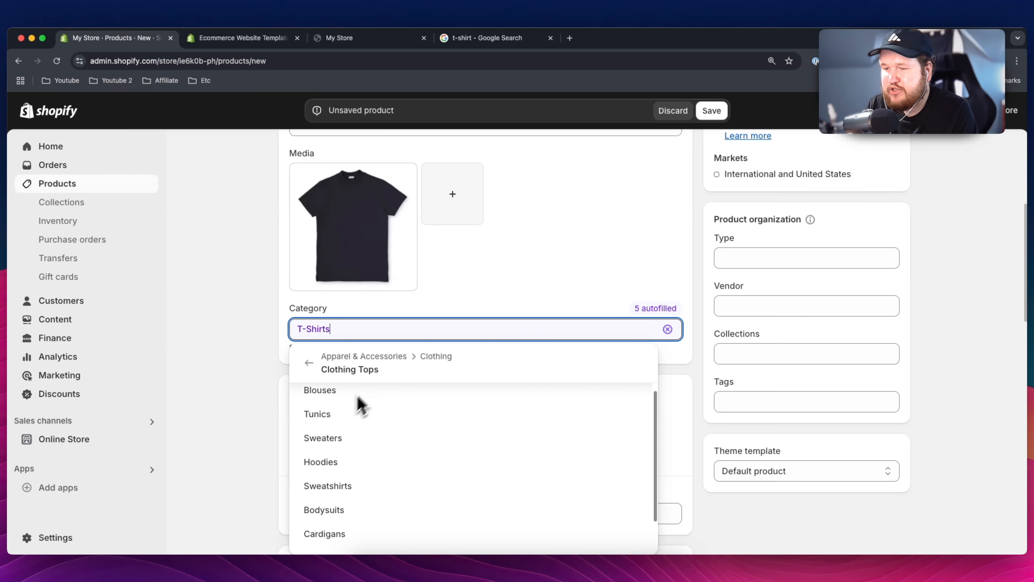
{"action": "scroll", "coordinate": [355, 412], "scroll_direction": "down", "scroll_amount": 3}
{"action": "scroll", "coordinate": [351, 449], "scroll_direction": "up", "scroll_amount": 3}
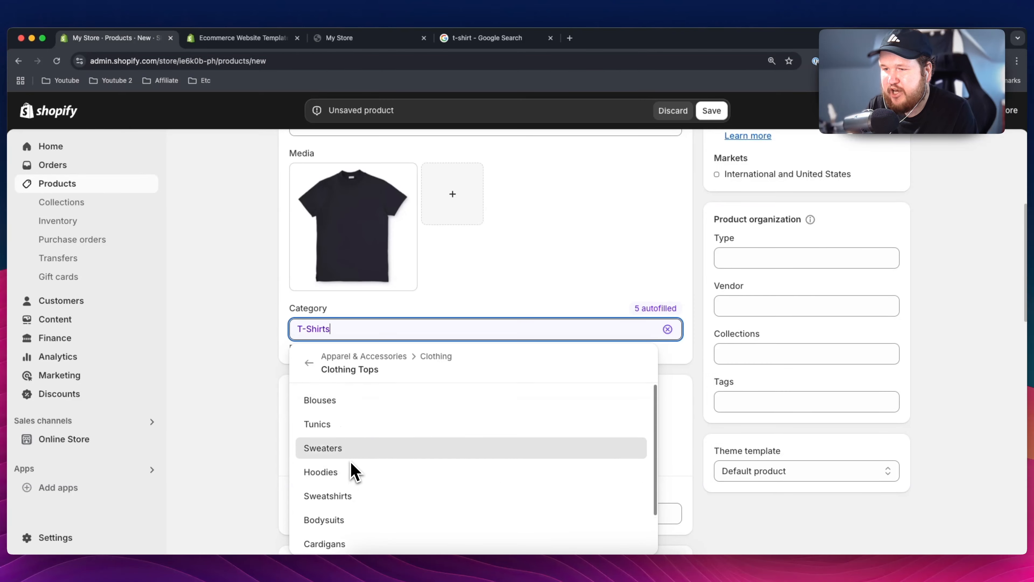
{"action": "left_click", "coordinate": [265, 312]}
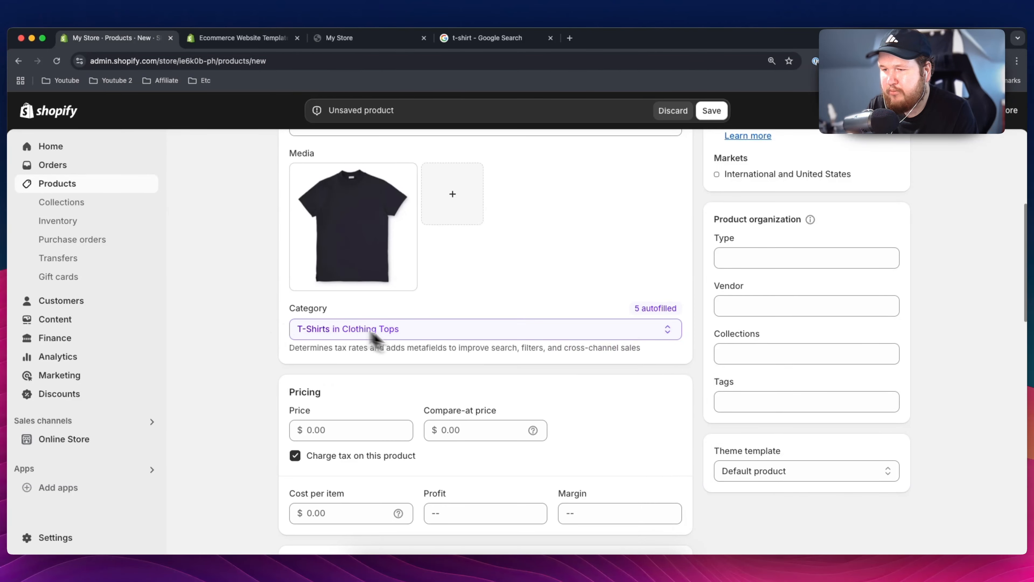
- Set the product's price to $15.00 and its compare-at price to $30.00
{"action": "scroll", "coordinate": [371, 281], "scroll_direction": "down", "scroll_amount": 5}
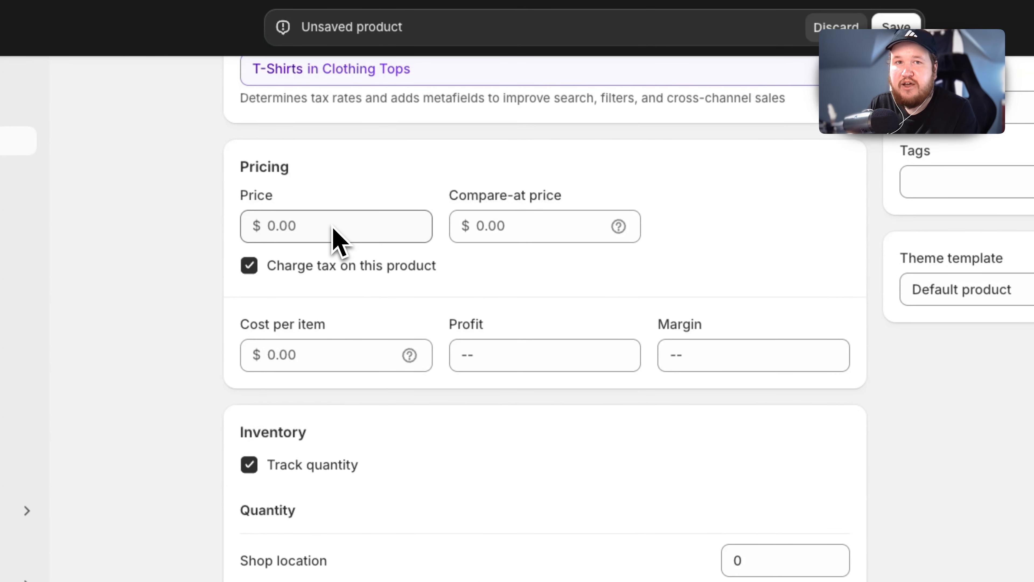
{"action": "scroll", "coordinate": [332, 227], "scroll_direction": "up", "scroll_amount": 2}
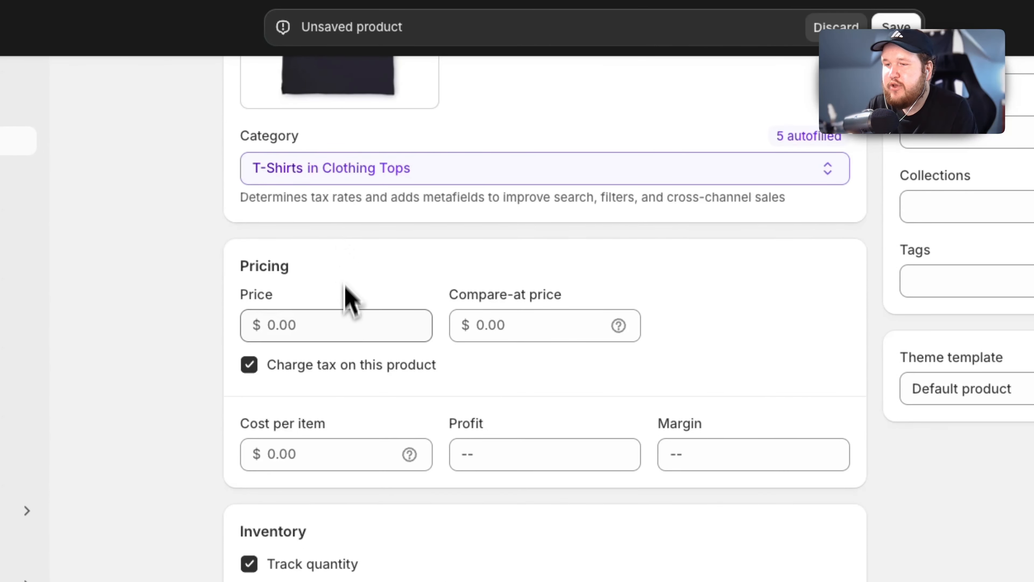
{"action": "left_click", "coordinate": [340, 326]}
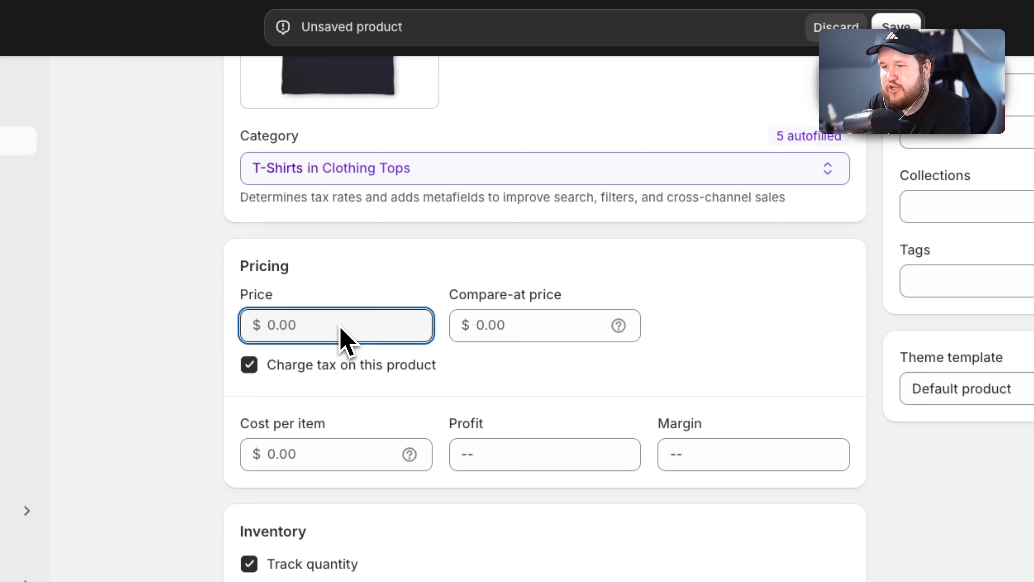
{"action": "left_click", "coordinate": [503, 280]}
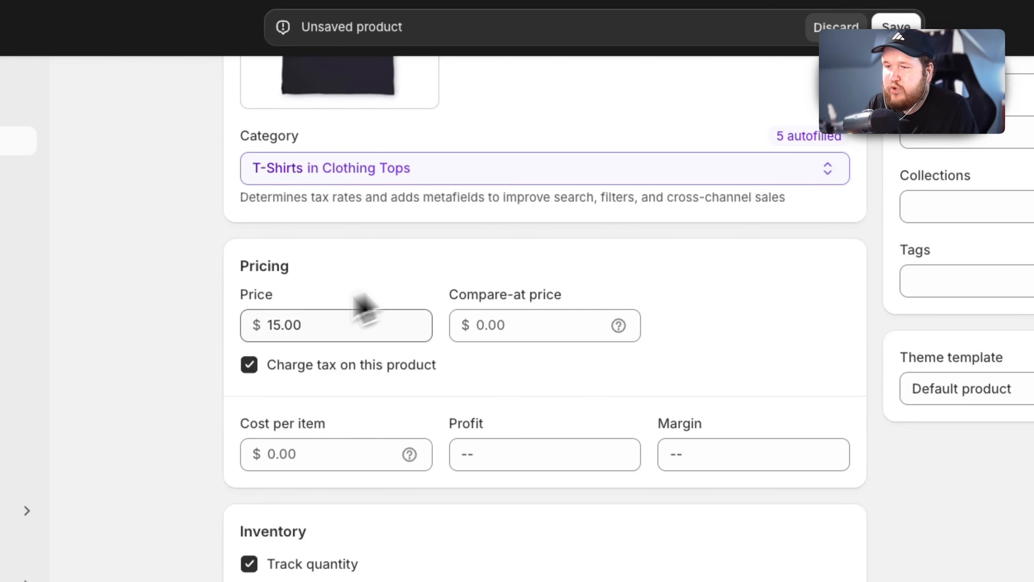
{"action": "left_click", "coordinate": [303, 331]}
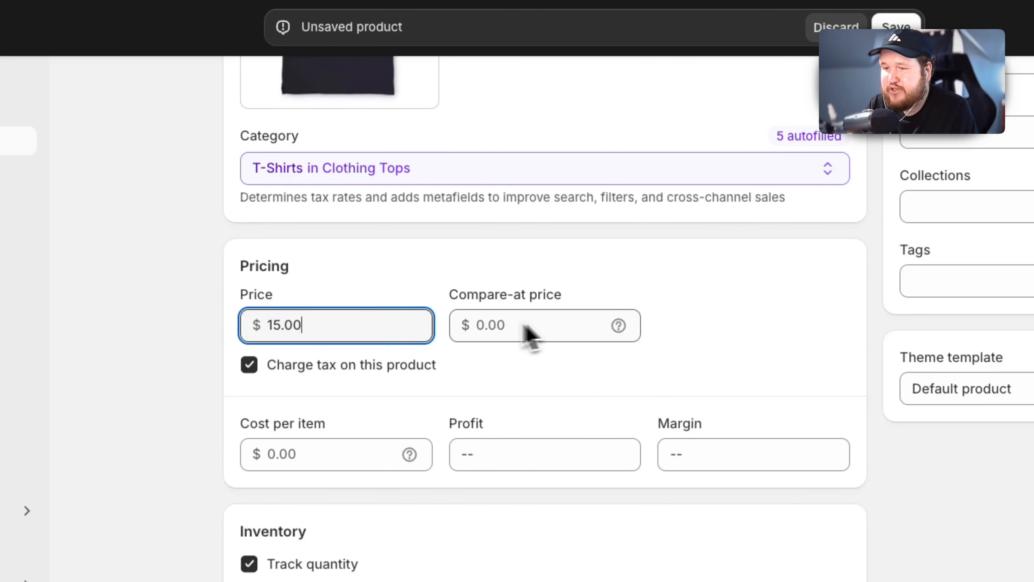
{"action": "left_click", "coordinate": [517, 331]}
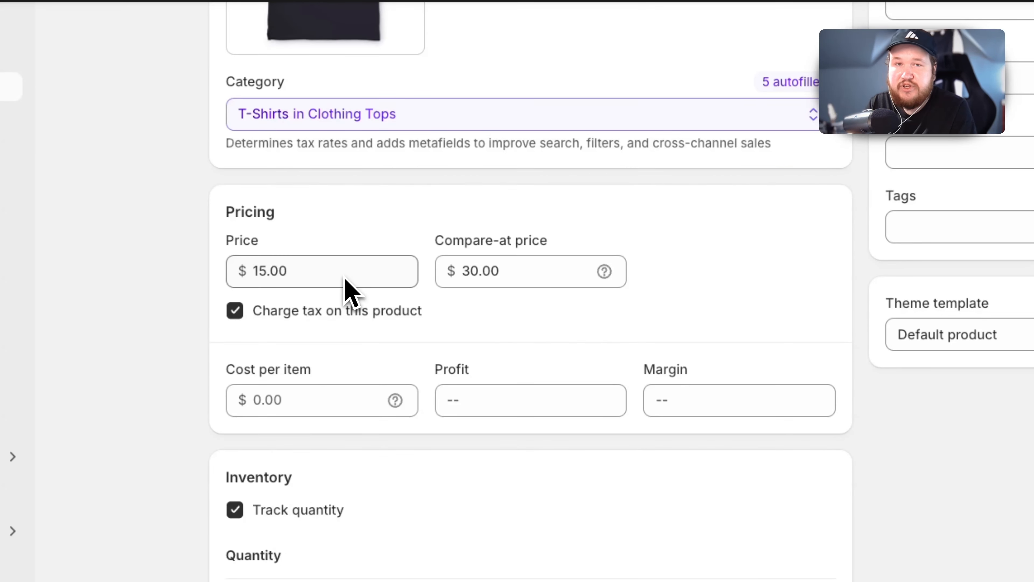
{"action": "left_click", "coordinate": [335, 277]}
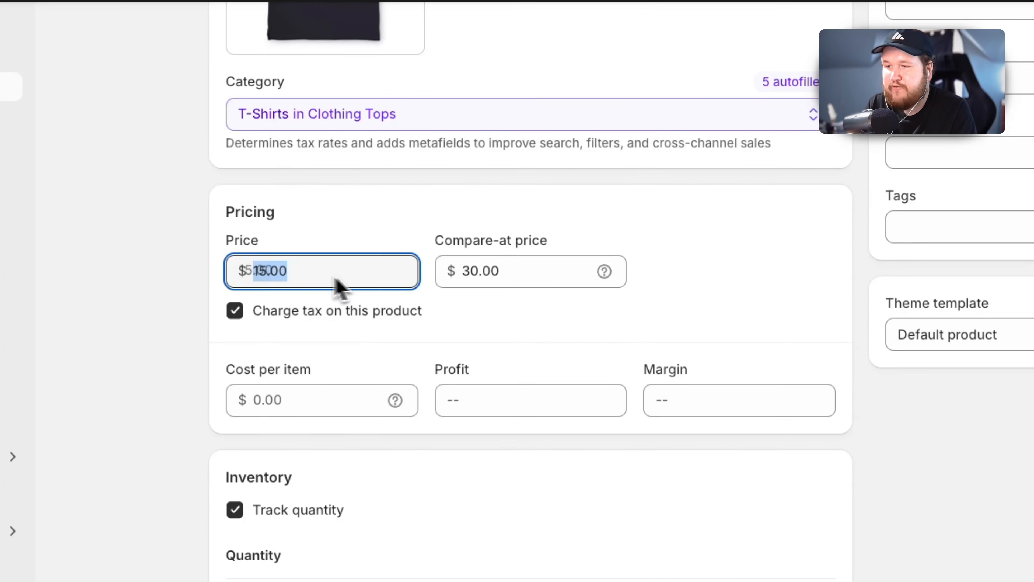
{"action": "left_click", "coordinate": [311, 245]}
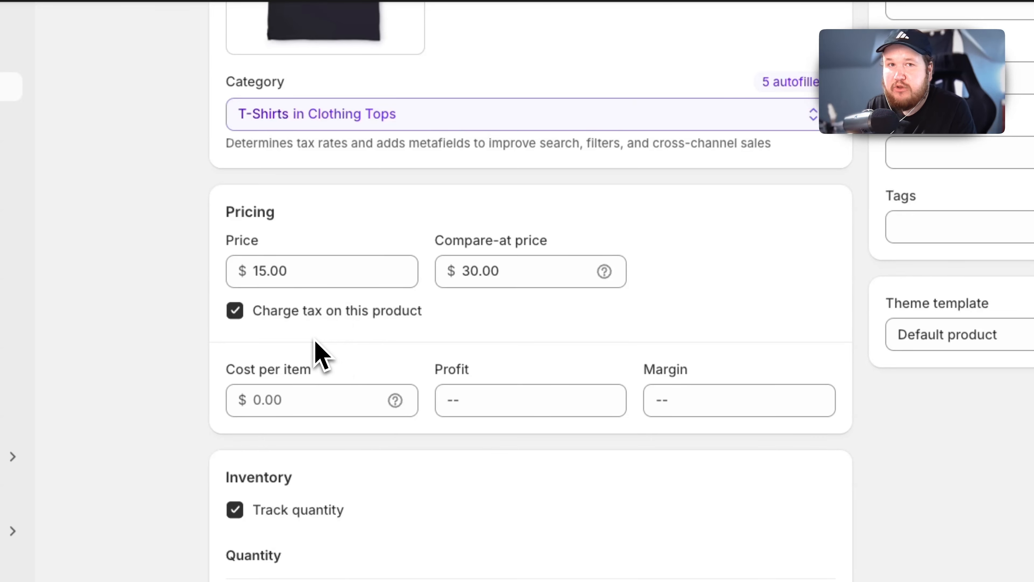
- Review the inventory settings, enabling "Continue selling when out of stock" and disabling it again
{"action": "scroll", "coordinate": [314, 343], "scroll_direction": "down", "scroll_amount": 3}
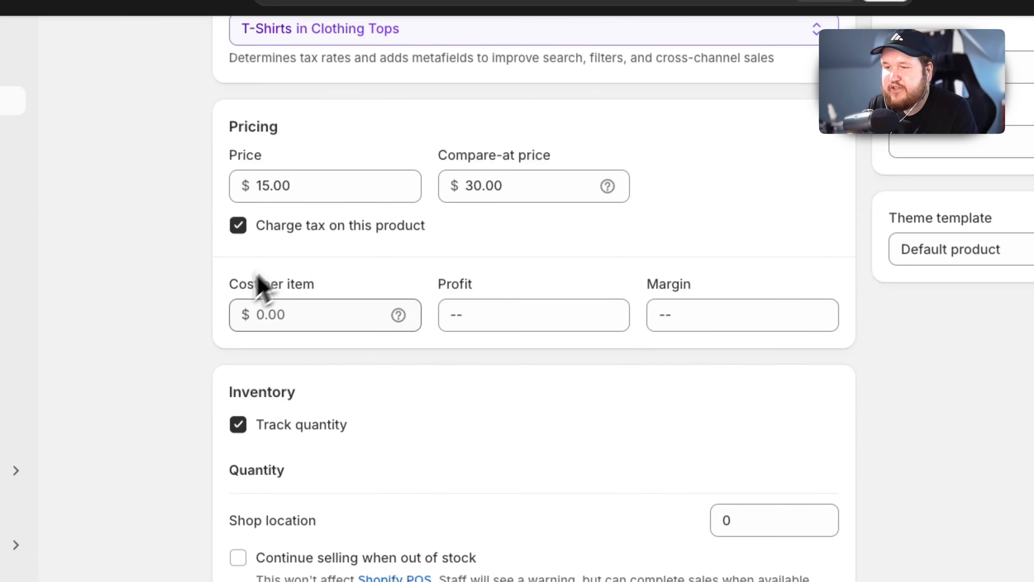
{"action": "scroll", "coordinate": [810, 310], "scroll_direction": "down", "scroll_amount": 3}
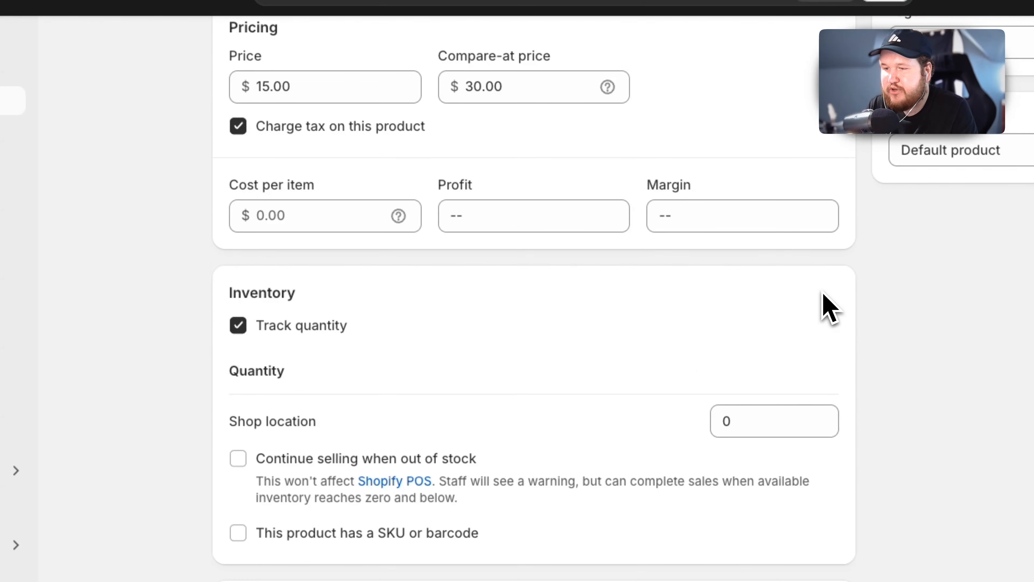
{"action": "scroll", "coordinate": [795, 309], "scroll_direction": "down", "scroll_amount": 3}
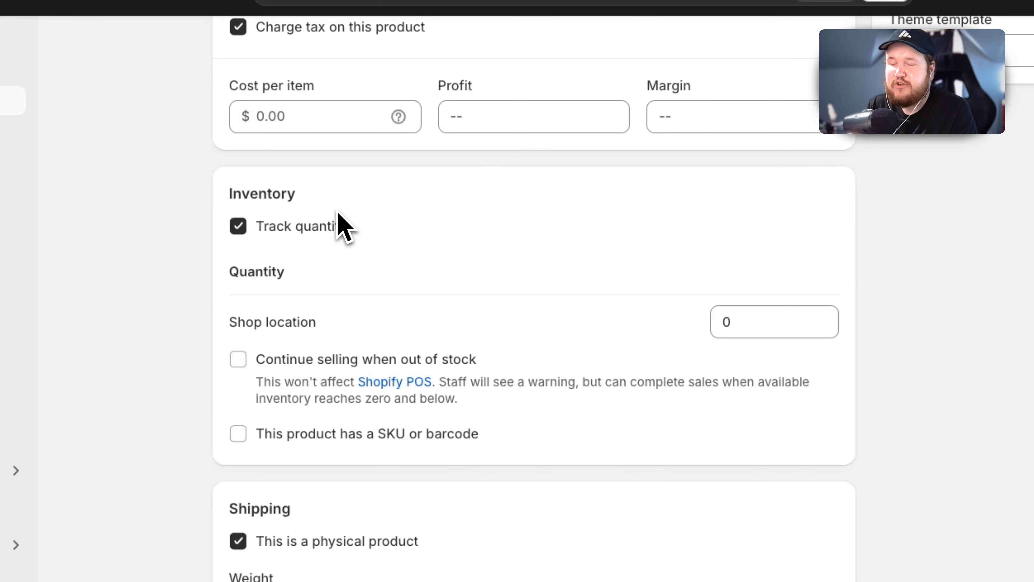
{"action": "left_click", "coordinate": [239, 368]}
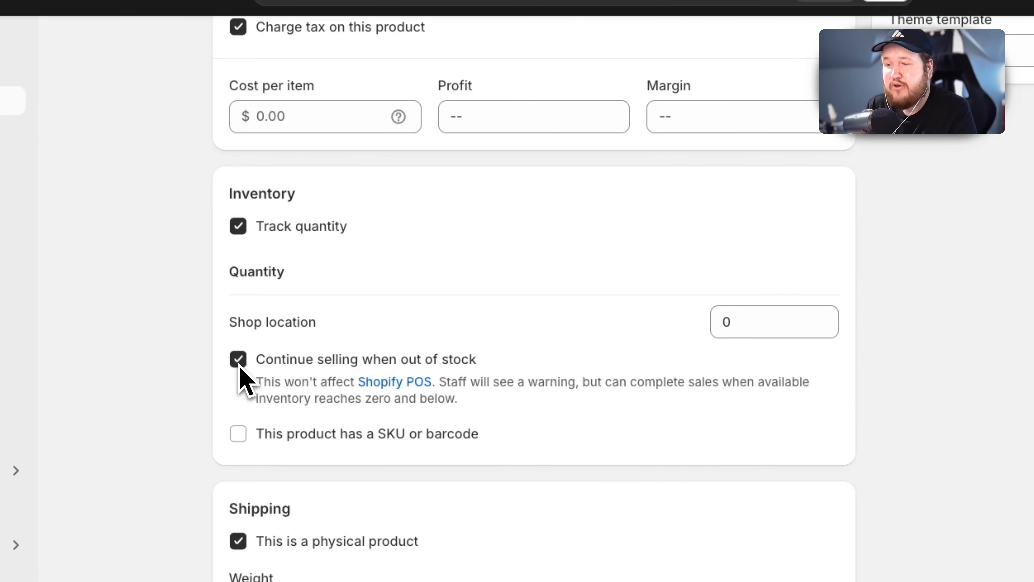
{"action": "left_click", "coordinate": [239, 366]}
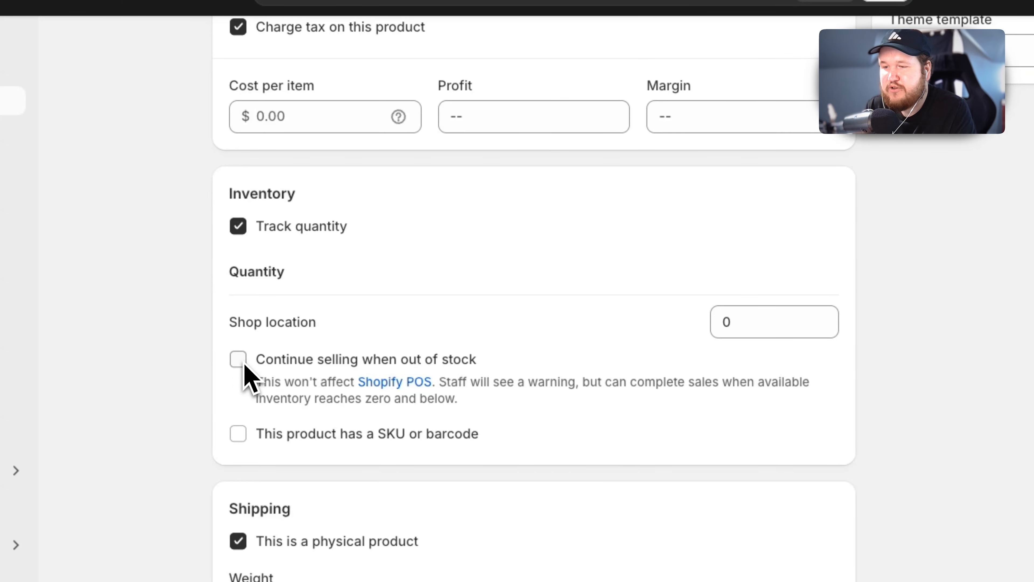
- Switch the "This is a physical product" shipping option off and on again, and open the weight value for editing
{"action": "scroll", "coordinate": [244, 364], "scroll_direction": "down", "scroll_amount": 5}
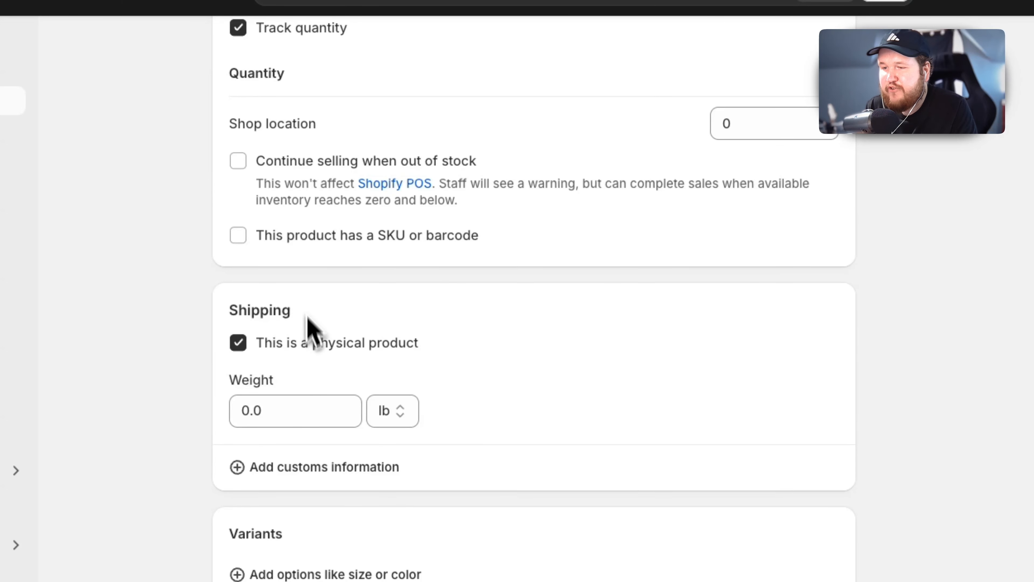
{"action": "left_click", "coordinate": [306, 348]}
{"action": "left_click", "coordinate": [304, 347]}
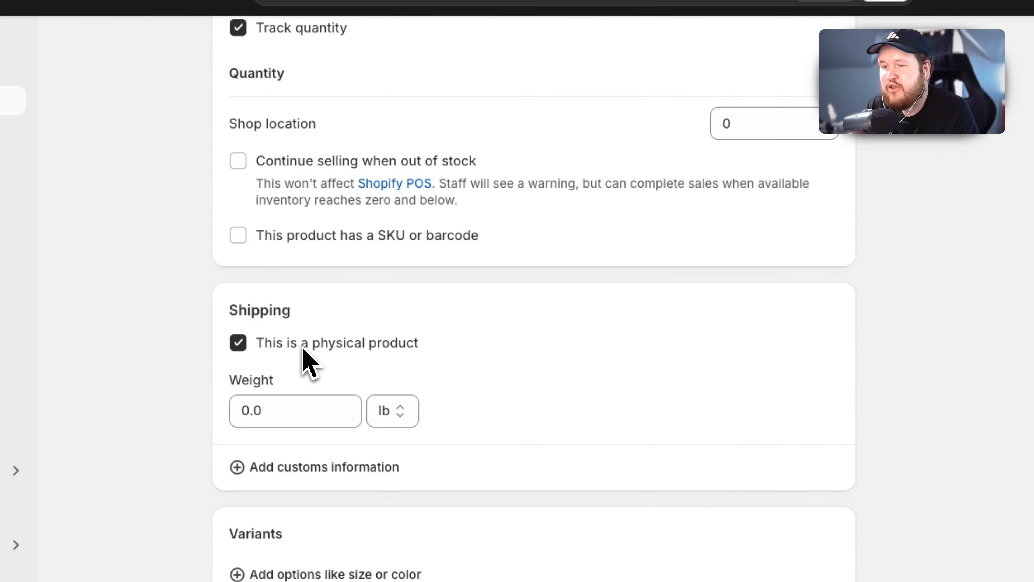
{"action": "left_click", "coordinate": [267, 414]}
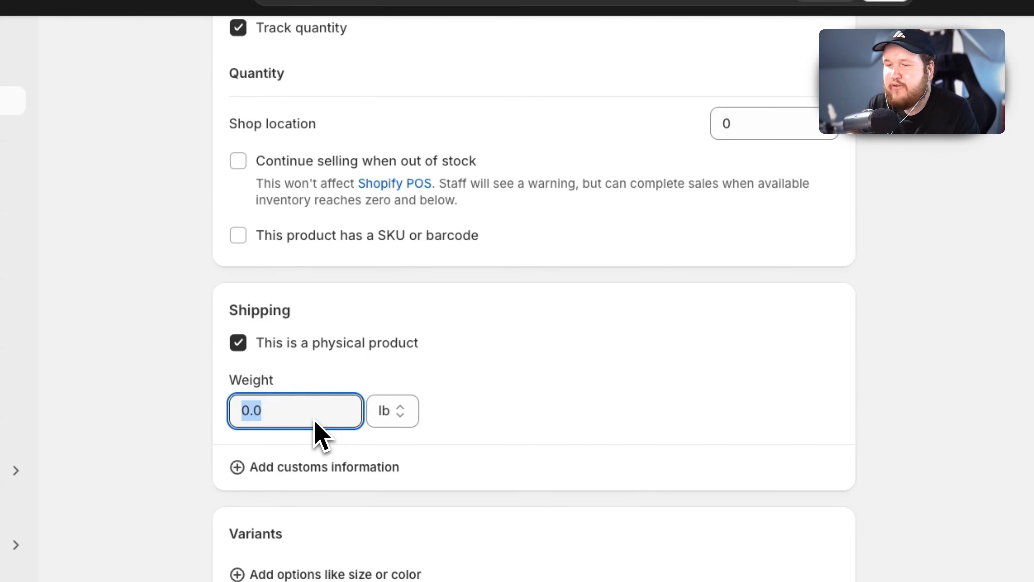
- Add a Size option to the product's variants and open its list of size values
{"action": "scroll", "coordinate": [342, 412], "scroll_direction": "down", "scroll_amount": 7}
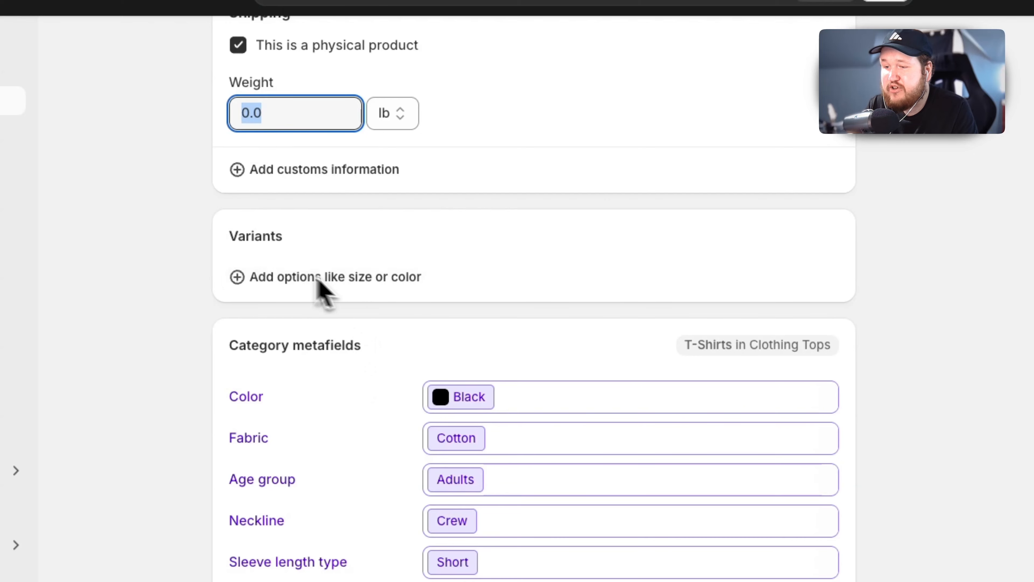
{"action": "left_click", "coordinate": [336, 285]}
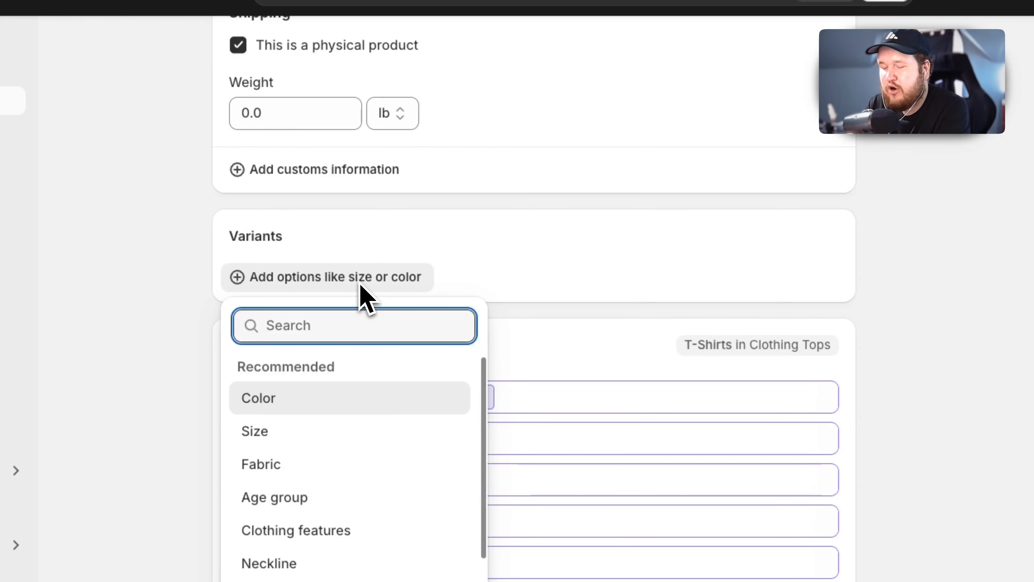
{"action": "type", "text": "Size"}
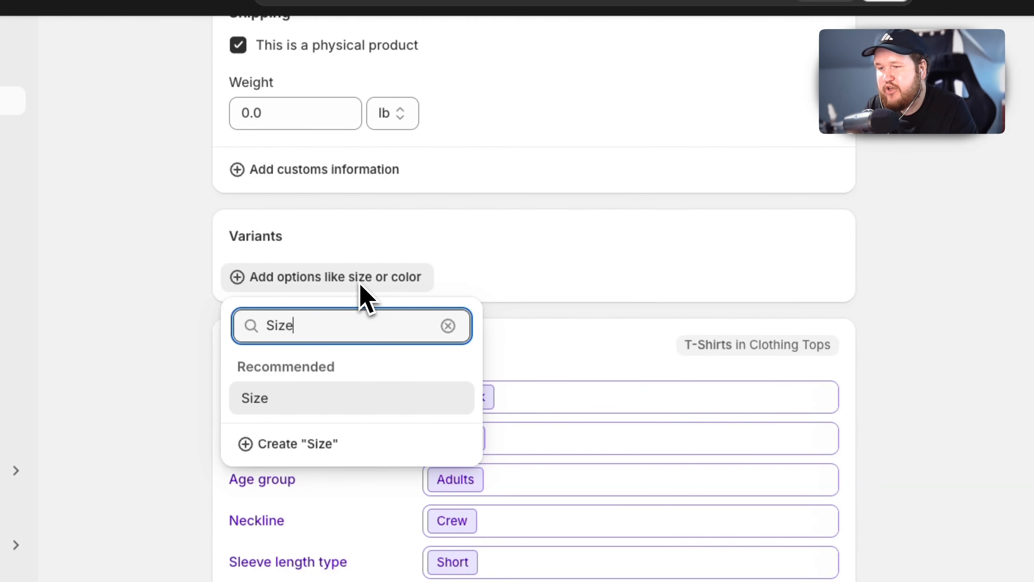
{"action": "left_click", "coordinate": [294, 402]}
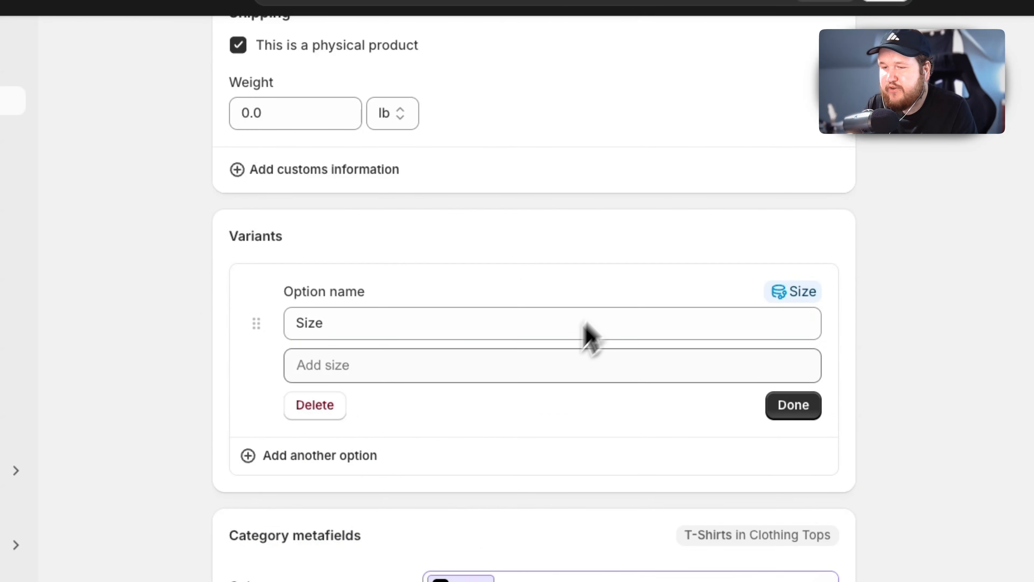
{"action": "left_click", "coordinate": [479, 372]}
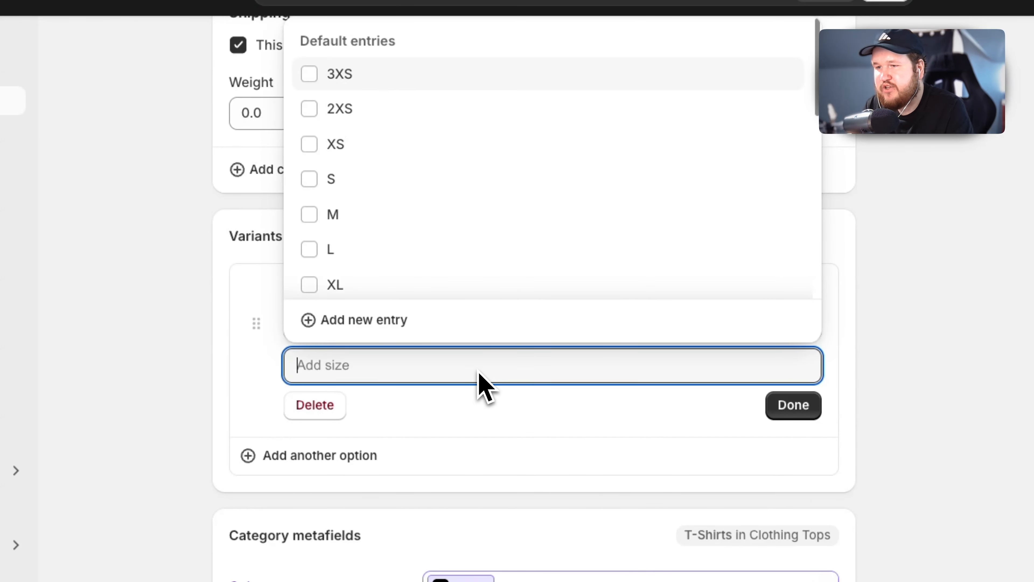
- Include sizes S, M, L, XL, 2XL, 3XL and 4XL in the Size option and finish editing it
{"action": "left_click", "coordinate": [314, 186]}
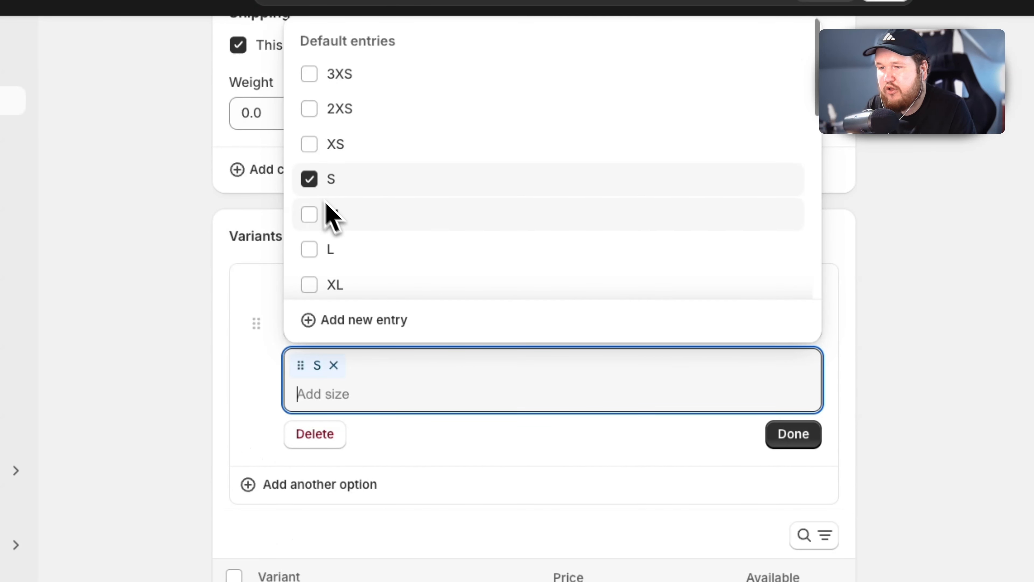
{"action": "left_click", "coordinate": [310, 217]}
{"action": "left_click", "coordinate": [321, 249]}
{"action": "scroll", "coordinate": [338, 240], "scroll_direction": "down", "scroll_amount": 3}
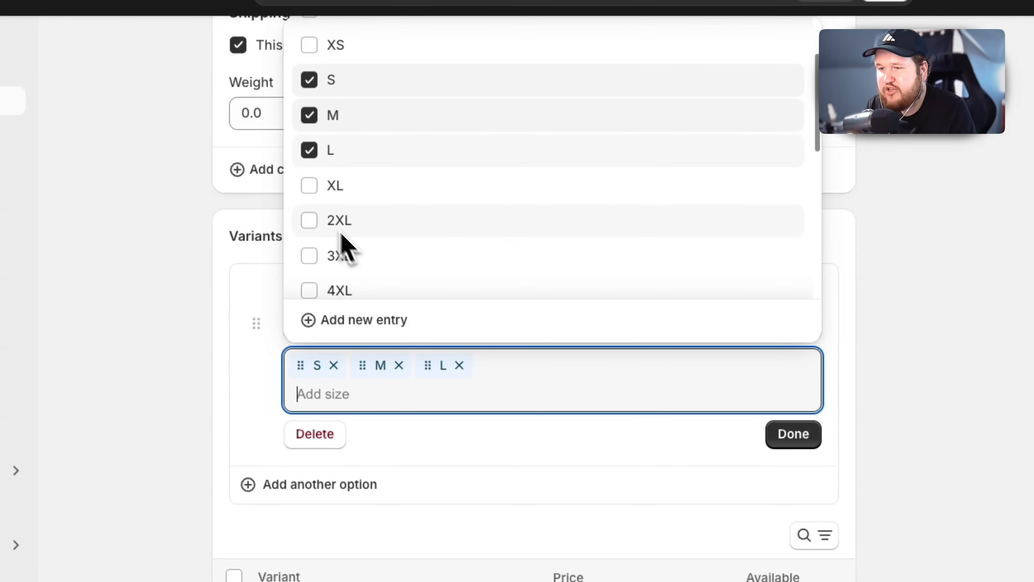
{"action": "left_click", "coordinate": [338, 186]}
{"action": "scroll", "coordinate": [379, 236], "scroll_direction": "down", "scroll_amount": 2}
{"action": "left_click", "coordinate": [312, 121]}
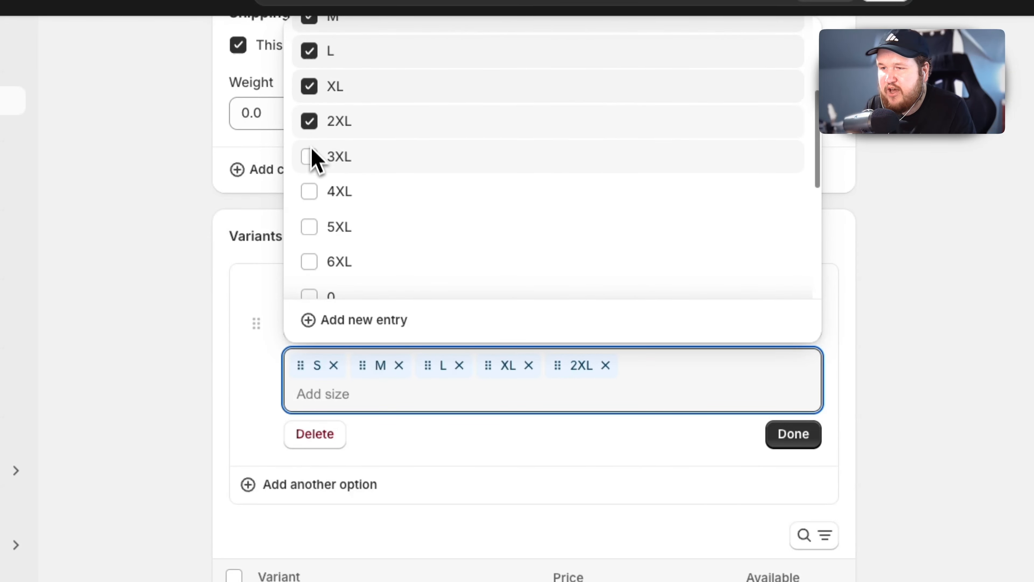
{"action": "left_click", "coordinate": [315, 161]}
{"action": "left_click", "coordinate": [316, 192]}
{"action": "left_click", "coordinate": [875, 424]}
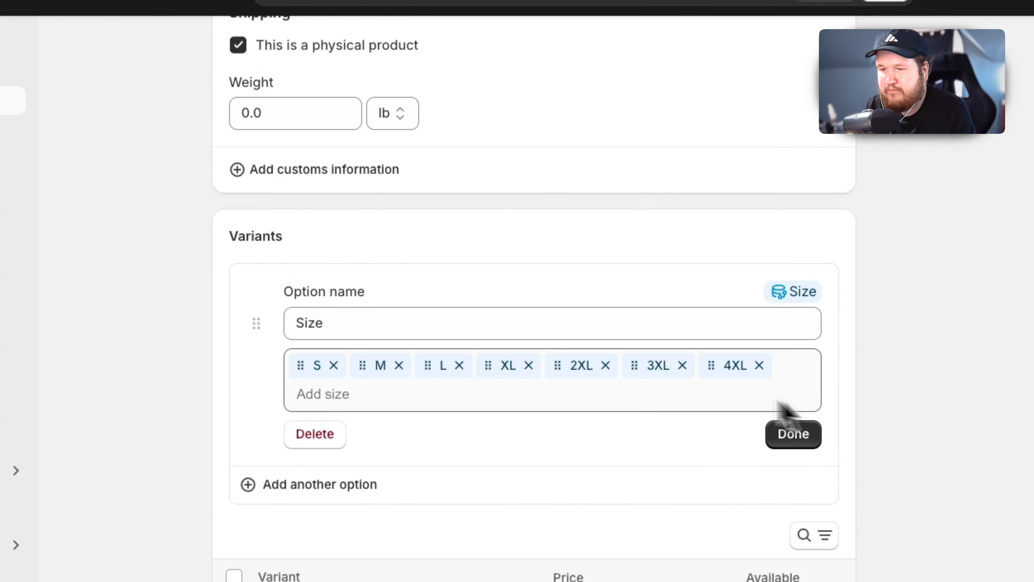
{"action": "left_click", "coordinate": [792, 438]}
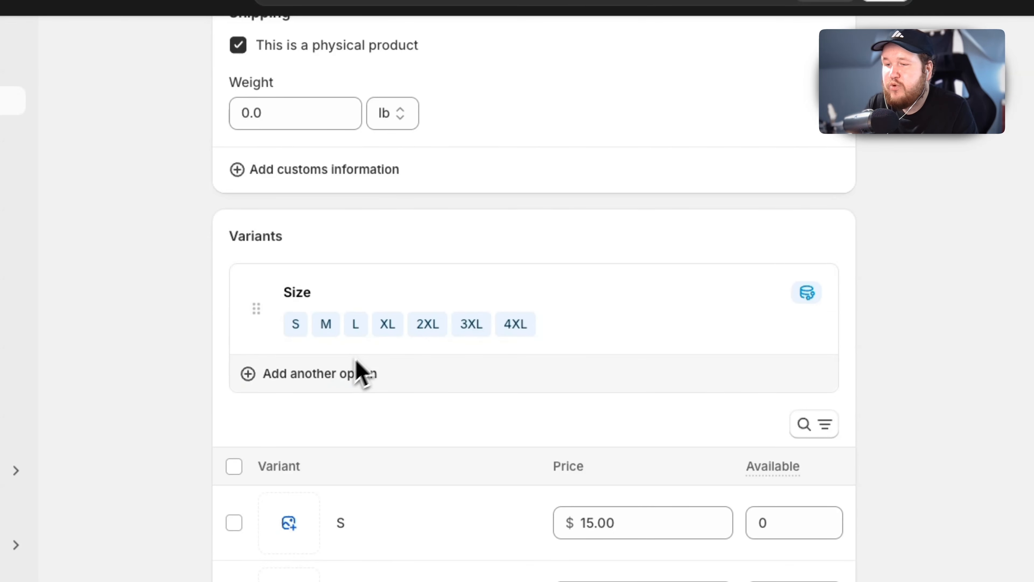
- Add a Color option to the variants and open its list of color values
{"action": "left_click", "coordinate": [351, 373]}
{"action": "type", "text": "Col"}
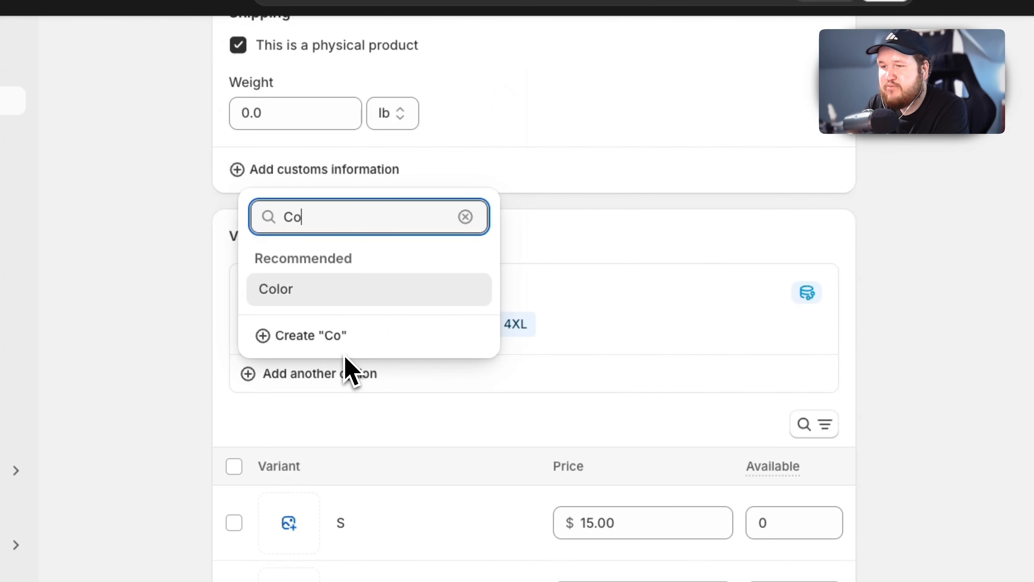
{"action": "left_click", "coordinate": [317, 284]}
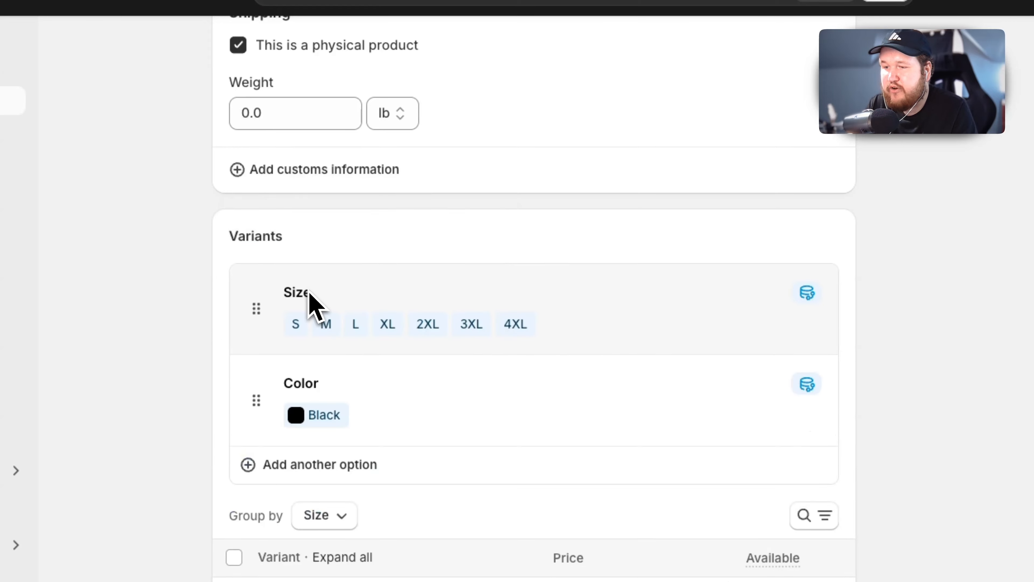
{"action": "scroll", "coordinate": [425, 407], "scroll_direction": "down", "scroll_amount": 2}
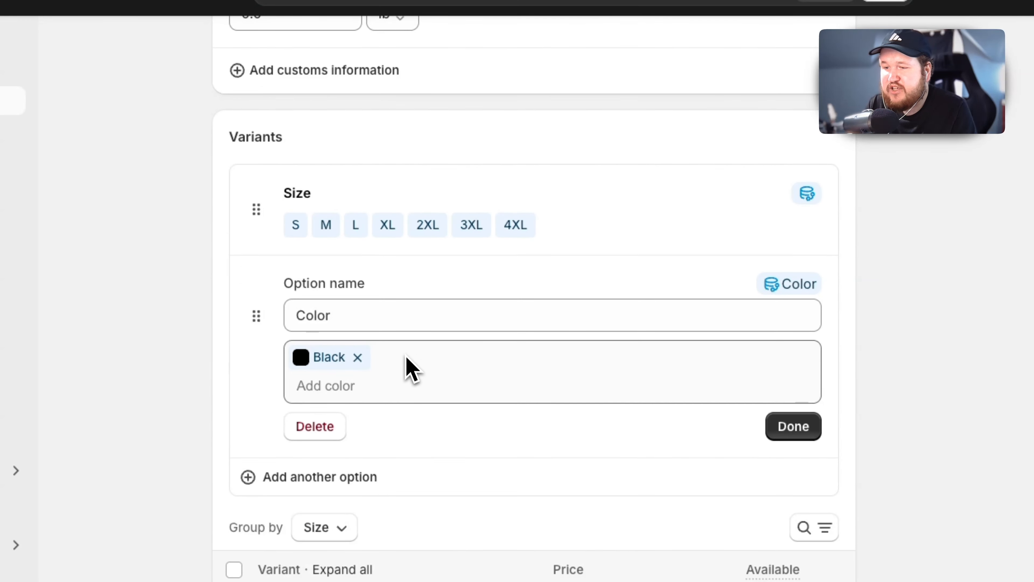
{"action": "left_click", "coordinate": [349, 390]}
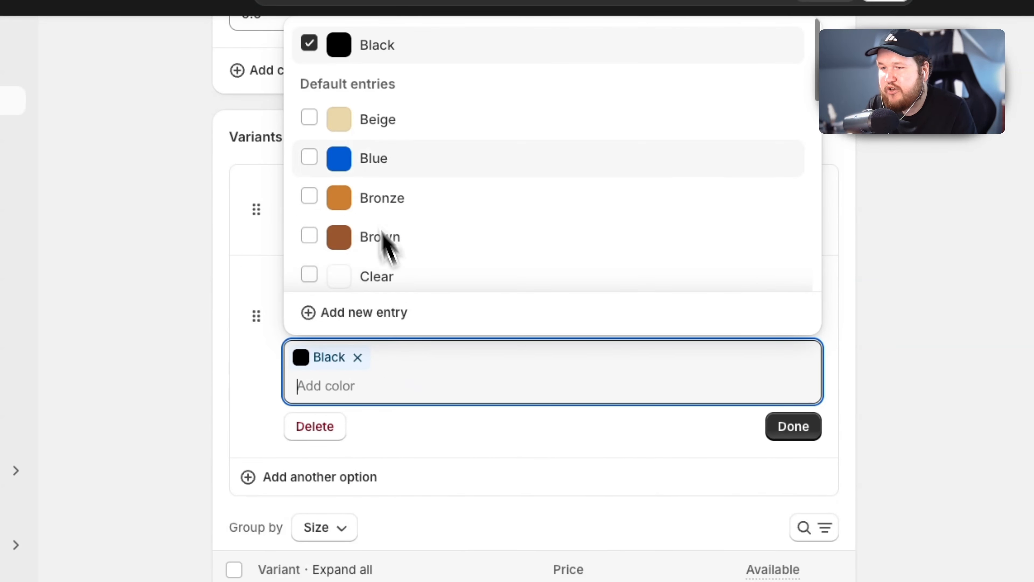
- Add Blue, Brown, Pink and Orange alongside Black in the Color option and finish editing it
{"action": "left_click", "coordinate": [310, 158]}
{"action": "scroll", "coordinate": [376, 185], "scroll_direction": "down", "scroll_amount": 2}
{"action": "left_click", "coordinate": [313, 139]}
{"action": "scroll", "coordinate": [334, 179], "scroll_direction": "down", "scroll_amount": 5}
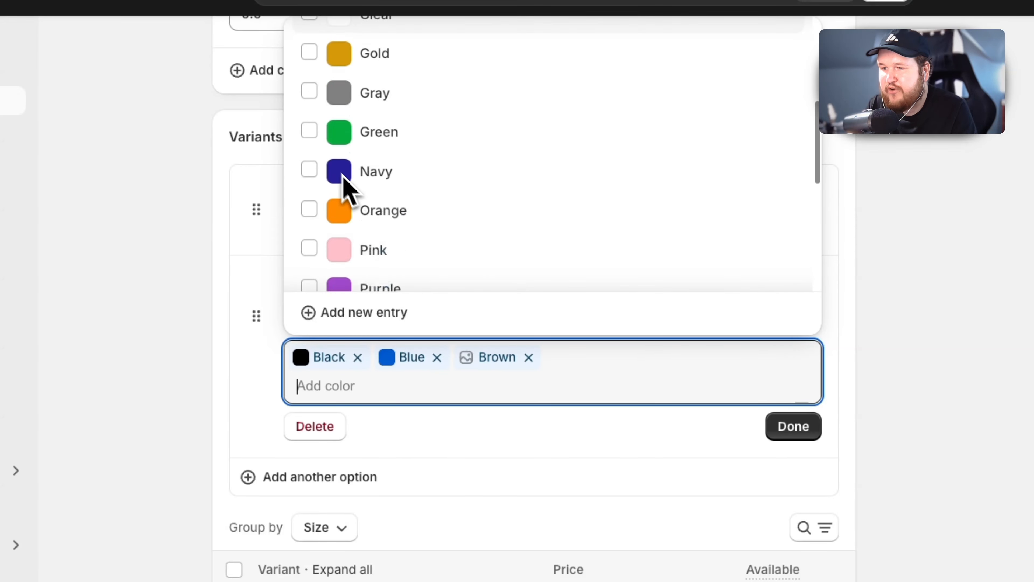
{"action": "left_click", "coordinate": [311, 158]}
{"action": "left_click", "coordinate": [310, 118]}
{"action": "left_click", "coordinate": [793, 426]}
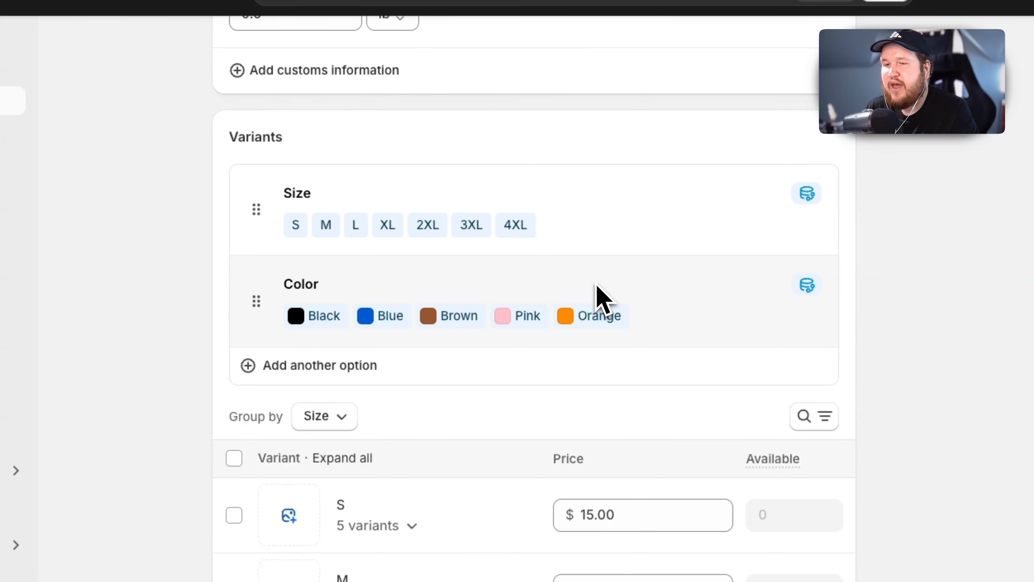
- Look over the variant prices, open the search engine listing for editing, and review its page title, meta description and URL handle
{"action": "scroll", "coordinate": [602, 283], "scroll_direction": "down", "scroll_amount": 10}
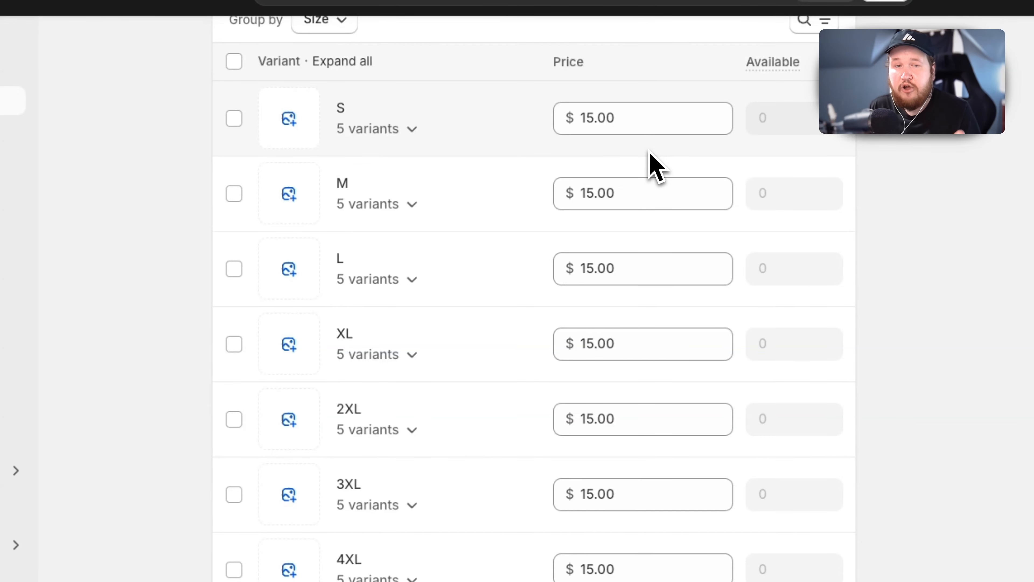
{"action": "scroll", "coordinate": [650, 155], "scroll_direction": "up", "scroll_amount": 2}
{"action": "scroll", "coordinate": [658, 265], "scroll_direction": "down", "scroll_amount": 3}
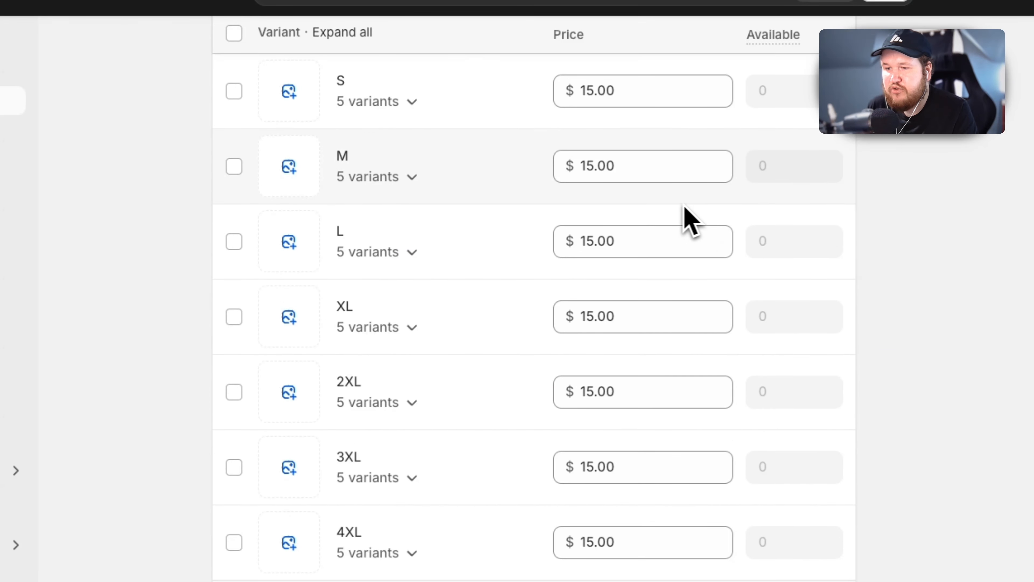
{"action": "scroll", "coordinate": [675, 261], "scroll_direction": "down", "scroll_amount": 10}
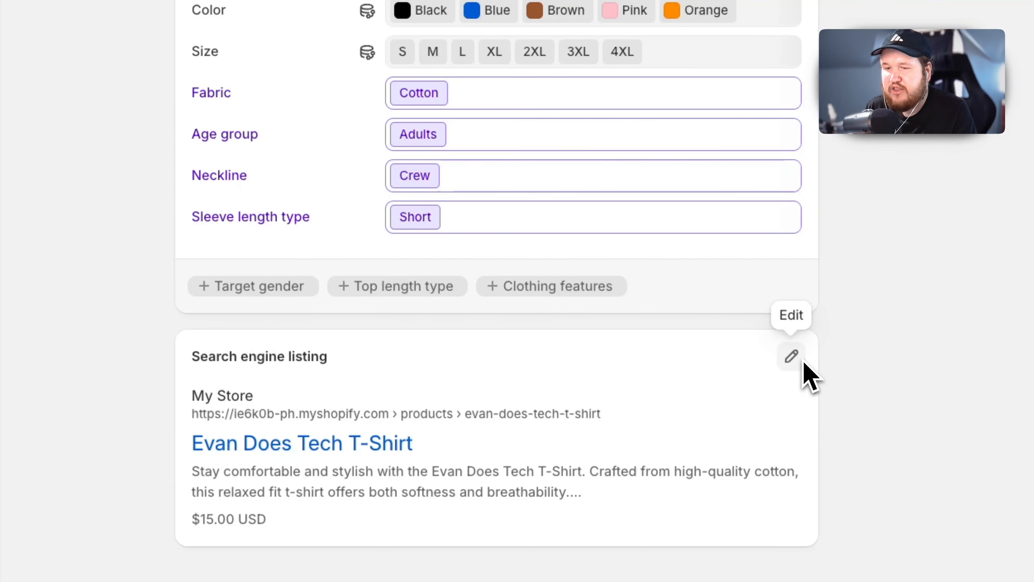
{"action": "left_click", "coordinate": [793, 357]}
{"action": "scroll", "coordinate": [570, 381], "scroll_direction": "down", "scroll_amount": 7}
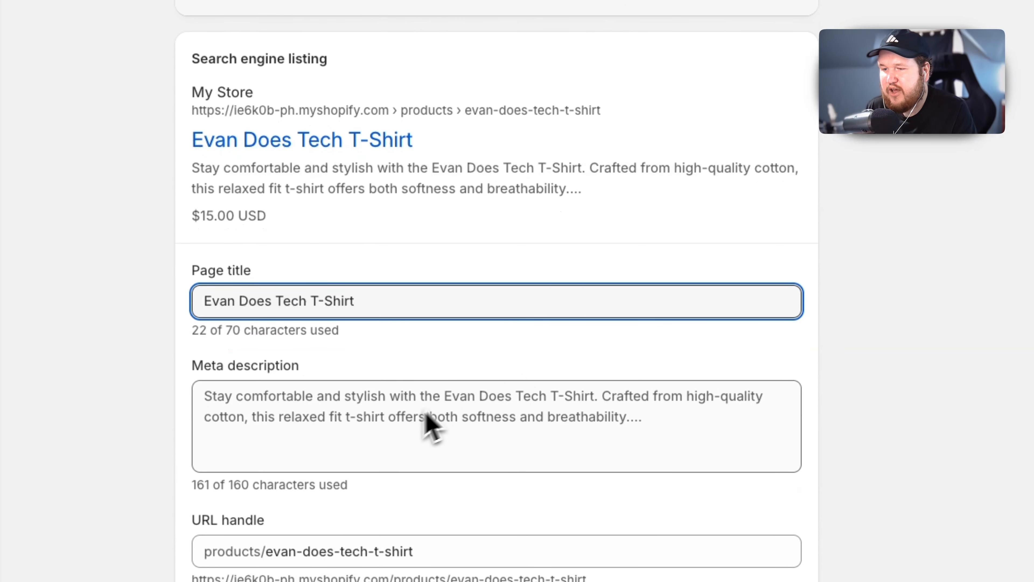
{"action": "scroll", "coordinate": [400, 420], "scroll_direction": "down", "scroll_amount": 2}
{"action": "left_click_drag", "start_coordinate": [407, 244], "coordinate": [120, 249]}
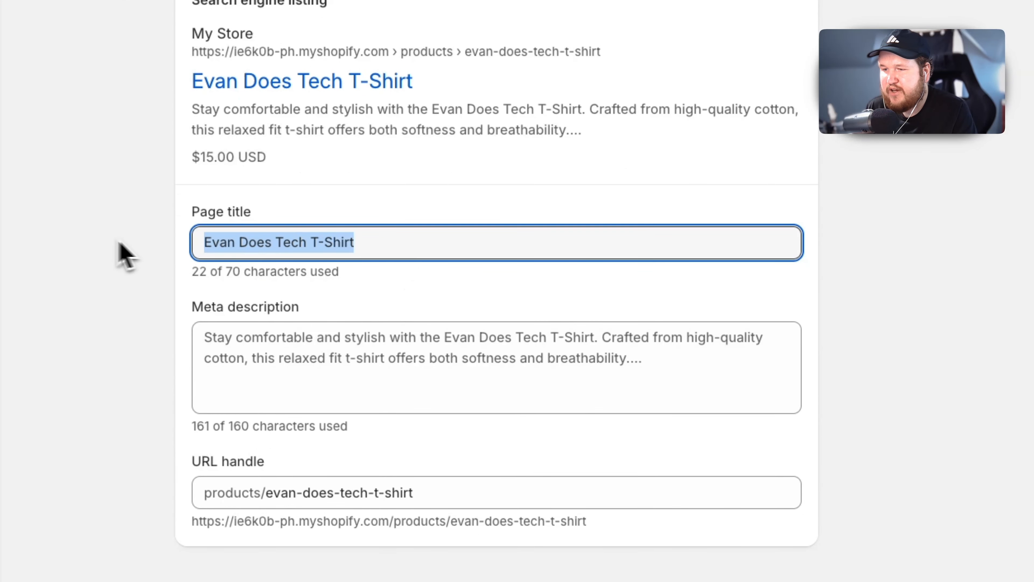
{"action": "left_click_drag", "start_coordinate": [507, 381], "coordinate": [204, 332]}
{"action": "key", "text": "BackSpace"}
{"action": "left_click_drag", "start_coordinate": [497, 502], "coordinate": [266, 494]}
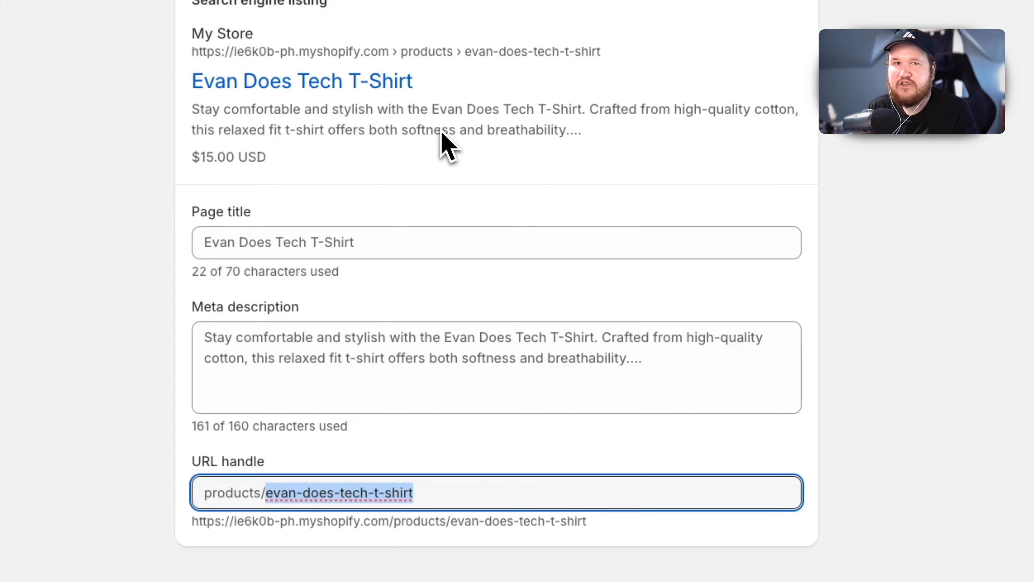
{"action": "left_click", "coordinate": [850, 168]}
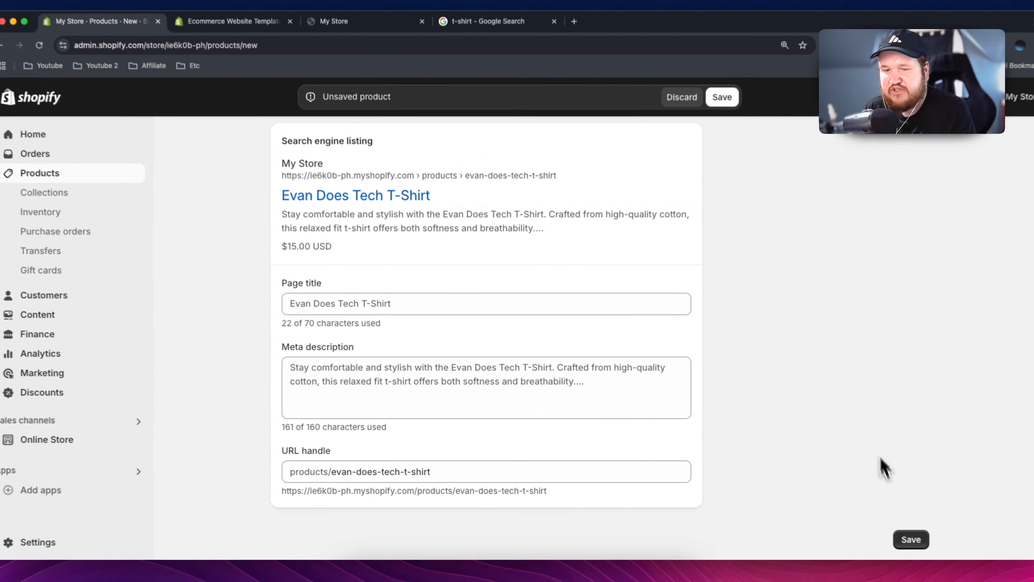
- Save the new T-shirt product and check its status on the product page
{"action": "left_click", "coordinate": [911, 539]}
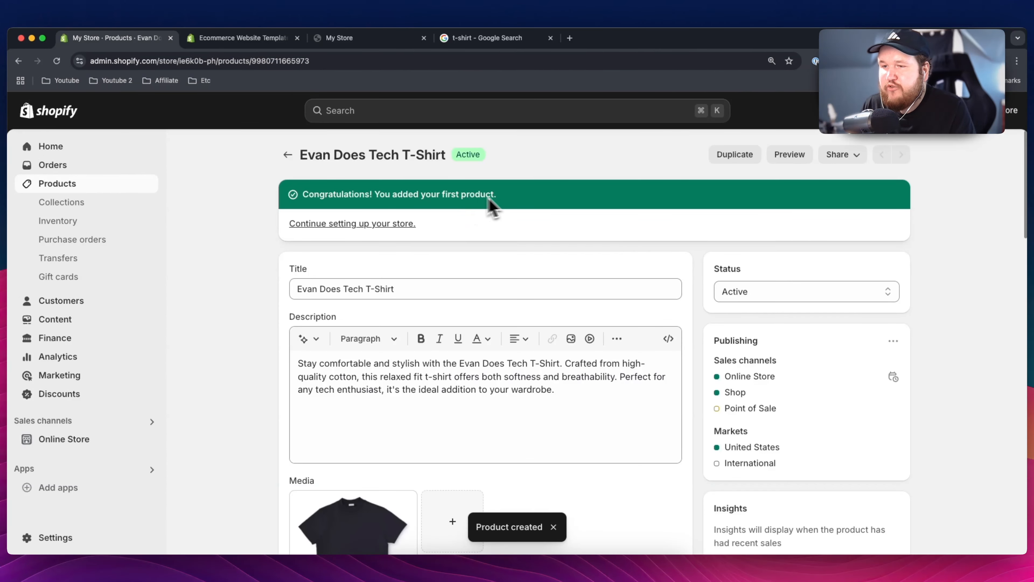
{"action": "left_click_drag", "start_coordinate": [488, 199], "coordinate": [328, 189]}
{"action": "left_click", "coordinate": [398, 197]}
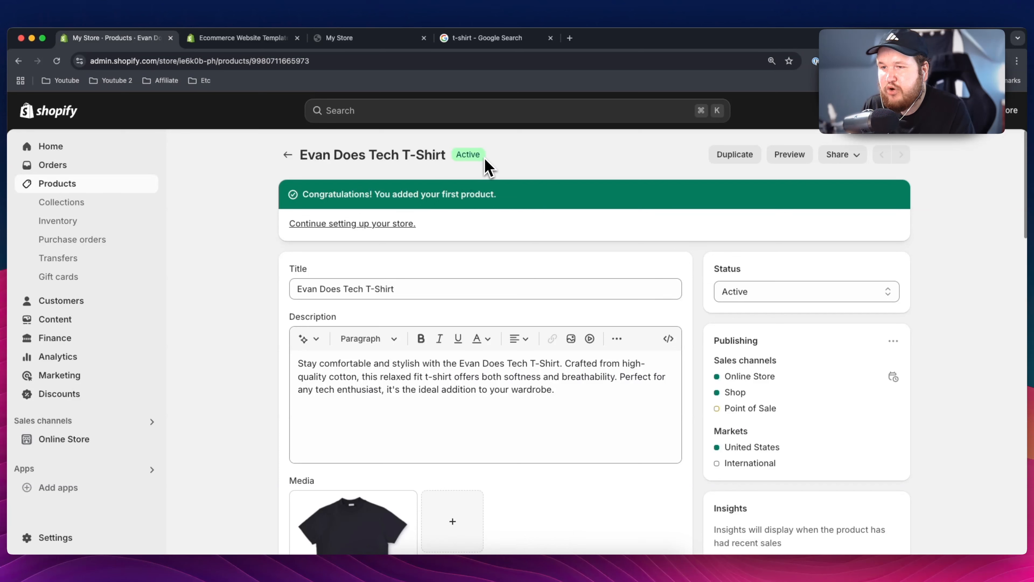
{"action": "left_click_drag", "start_coordinate": [484, 158], "coordinate": [455, 157]}
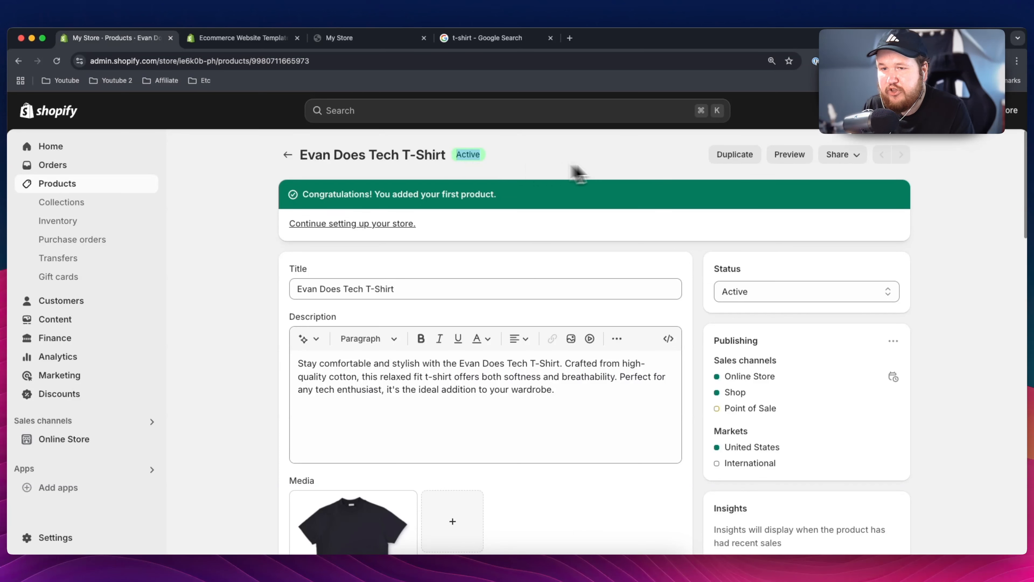
- Preview the T-shirt's storefront page and examine its compare-at price, sale price, size and color choices, and stock badge
{"action": "left_click", "coordinate": [788, 157]}
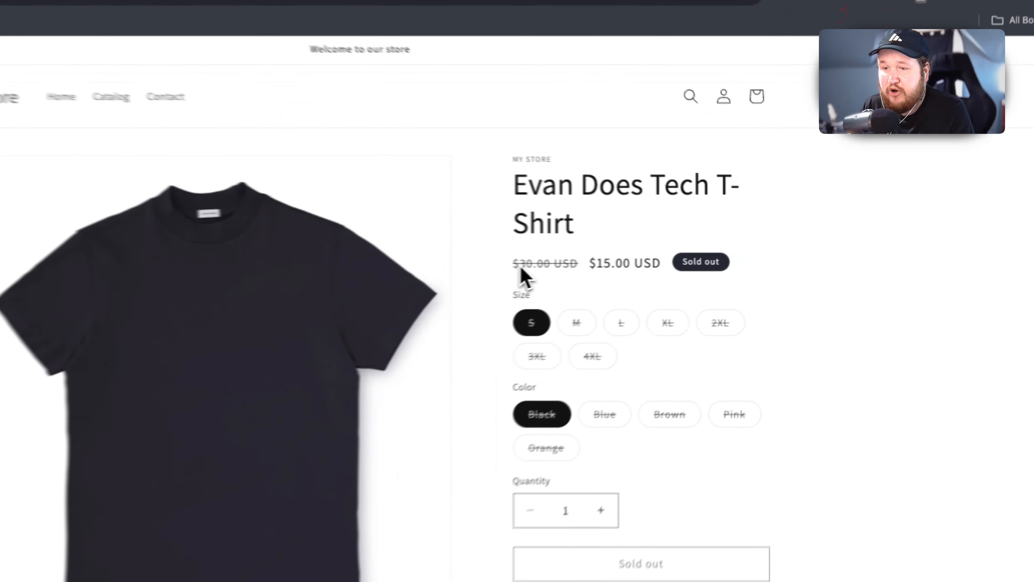
{"action": "left_click_drag", "start_coordinate": [629, 256], "coordinate": [649, 256]}
{"action": "left_click", "coordinate": [548, 277]}
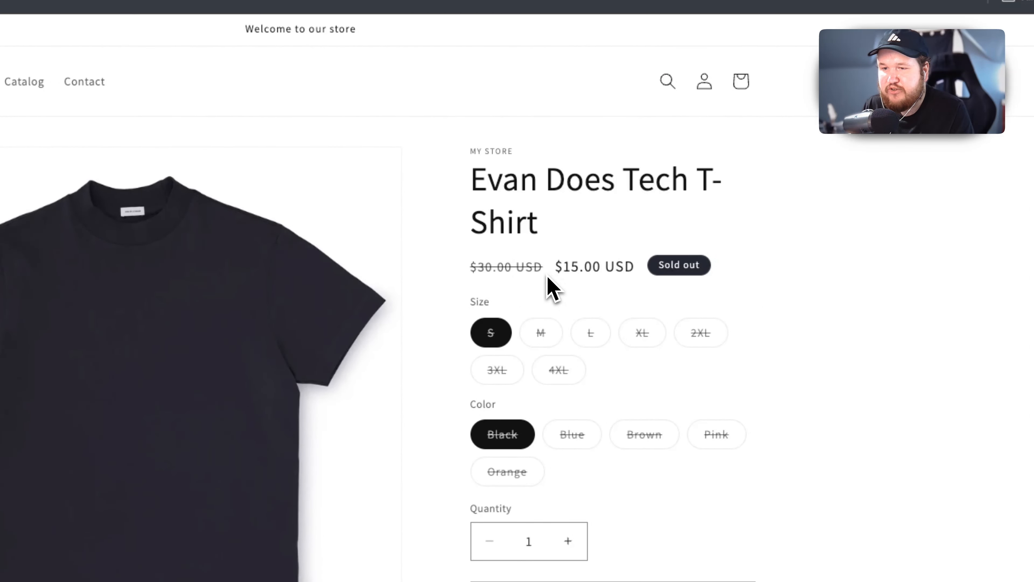
{"action": "left_click_drag", "start_coordinate": [547, 270], "coordinate": [467, 268]}
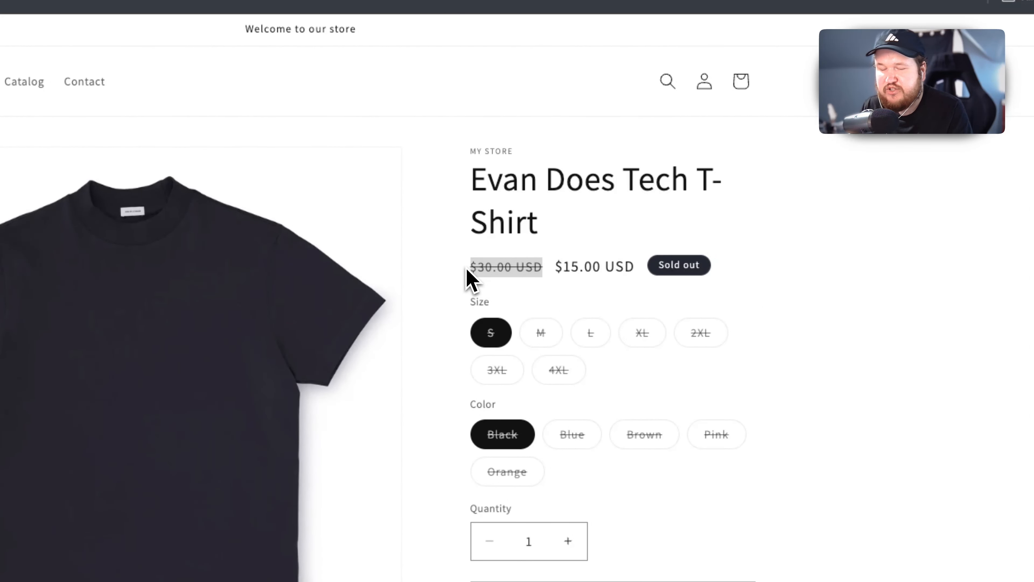
{"action": "left_click_drag", "start_coordinate": [551, 268], "coordinate": [635, 272]}
{"action": "left_click", "coordinate": [554, 270]}
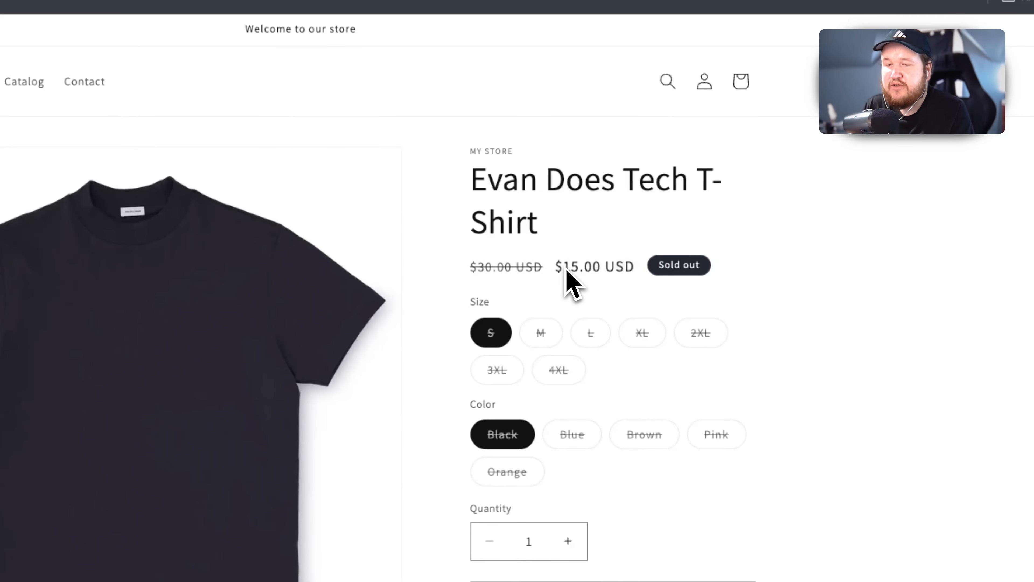
{"action": "scroll", "coordinate": [566, 277], "scroll_direction": "down", "scroll_amount": 2}
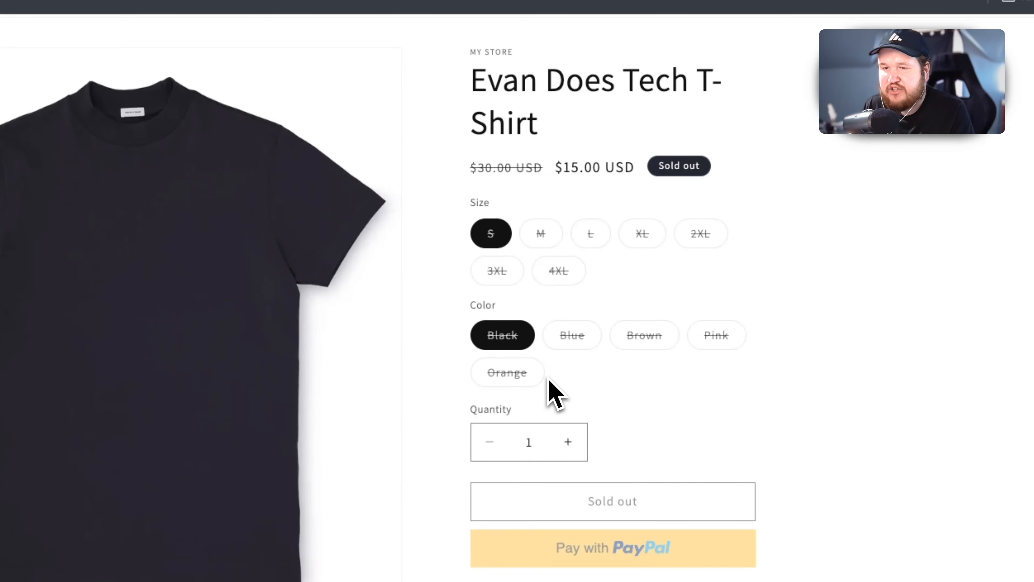
{"action": "left_click_drag", "start_coordinate": [705, 168], "coordinate": [658, 170]}
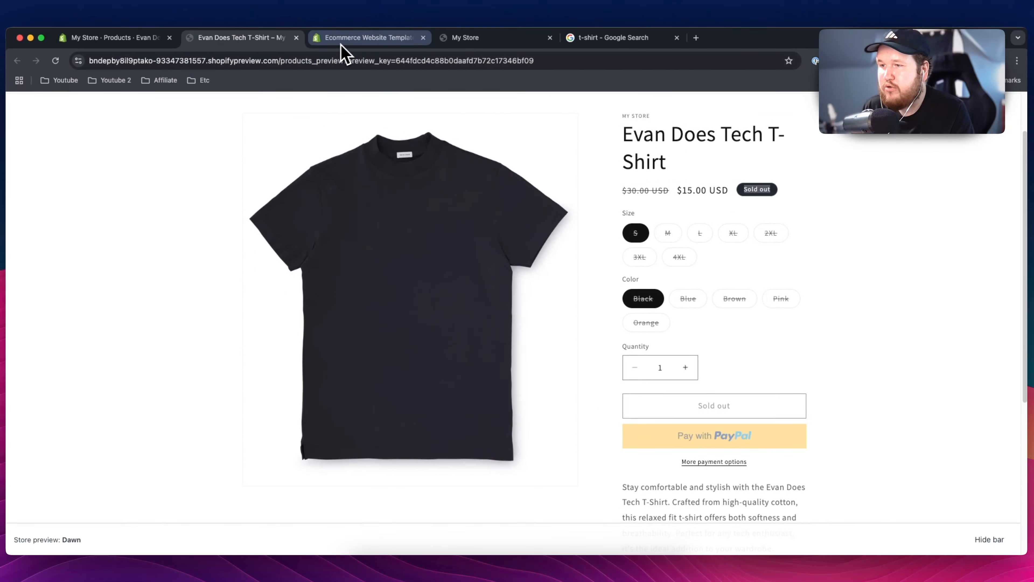
- Return to the store admin, open the product inventory, and look through the T-shirt variants' stock quantities
{"action": "left_click", "coordinate": [118, 38]}
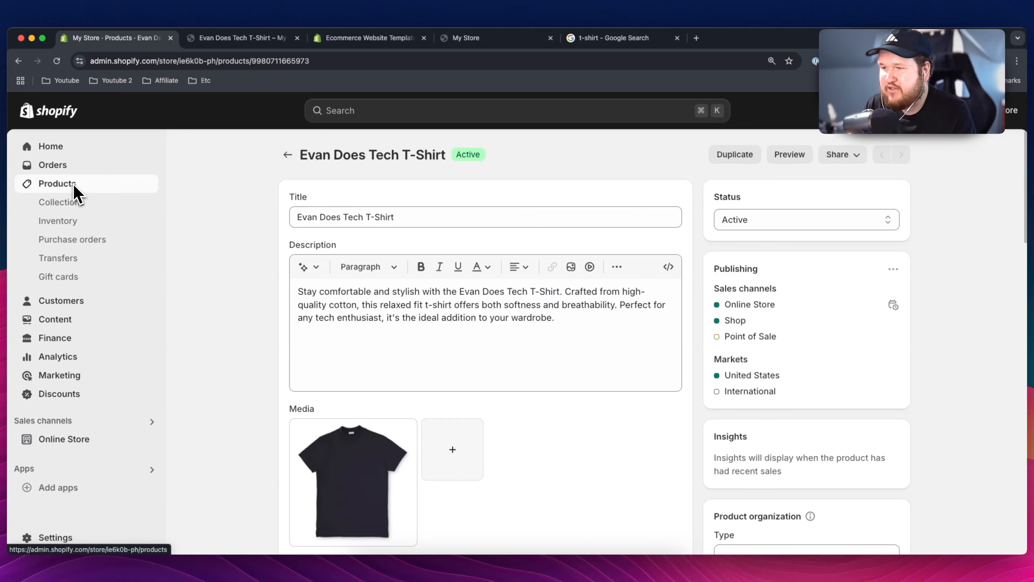
{"action": "left_click", "coordinate": [73, 223]}
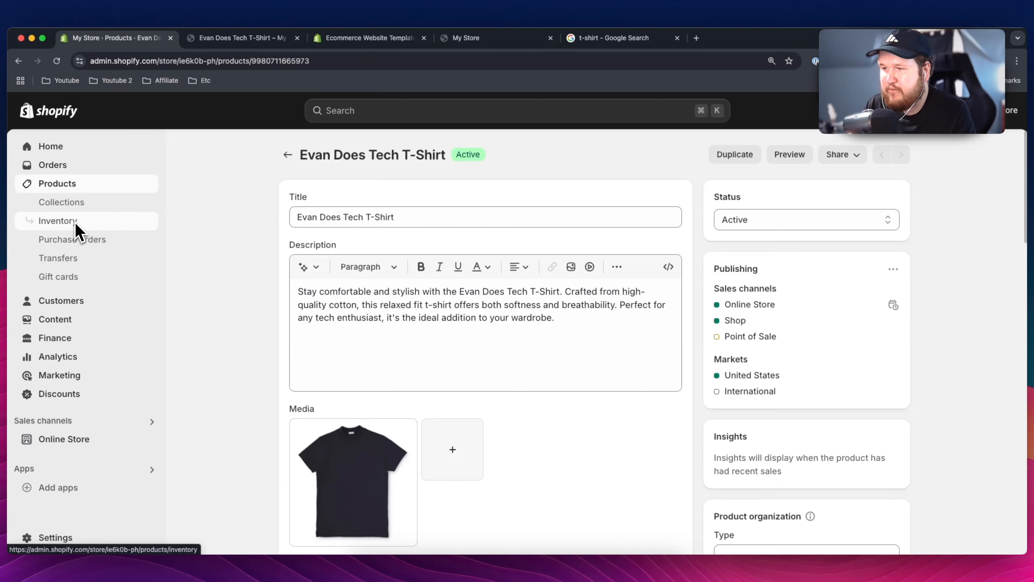
{"action": "scroll", "coordinate": [359, 261], "scroll_direction": "down", "scroll_amount": 2}
{"action": "scroll", "coordinate": [358, 269], "scroll_direction": "down", "scroll_amount": 20}
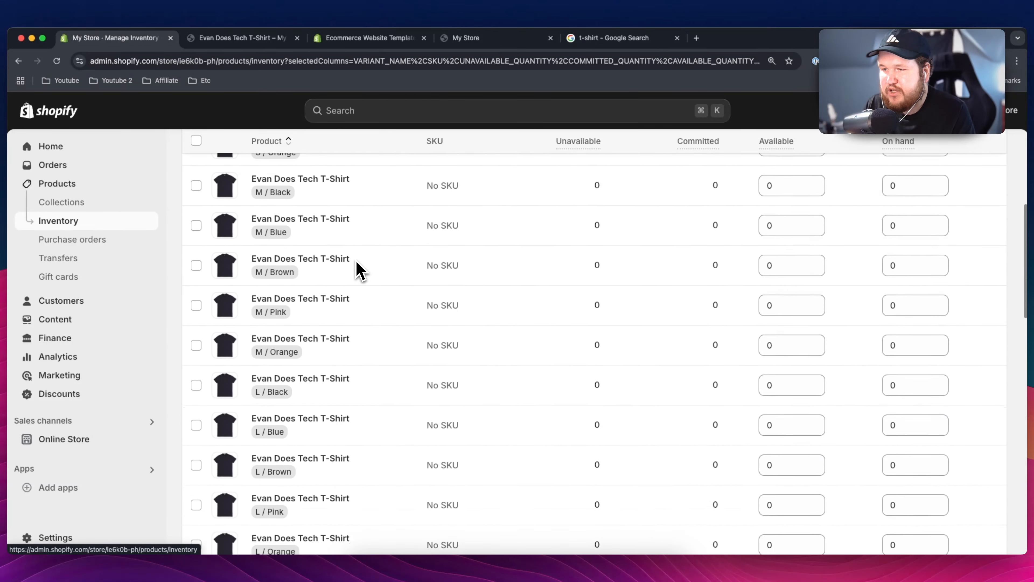
- Set the available stock to 10 for the S / Black, S / Blue, S / Brown and S / Pink T-shirt variants and save the inventory
{"action": "scroll", "coordinate": [411, 314], "scroll_direction": "up", "scroll_amount": 20}
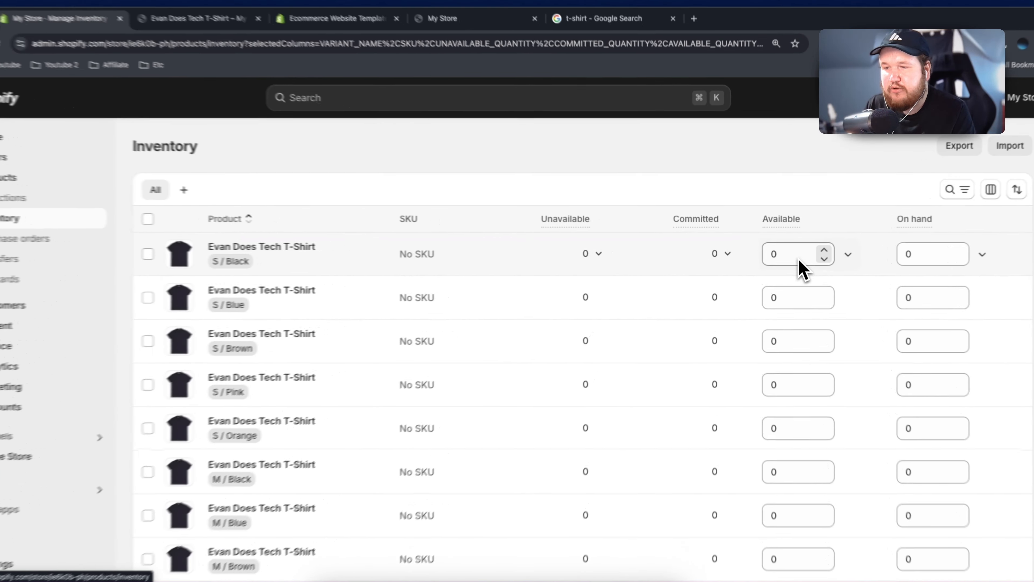
{"action": "left_click", "coordinate": [783, 257]}
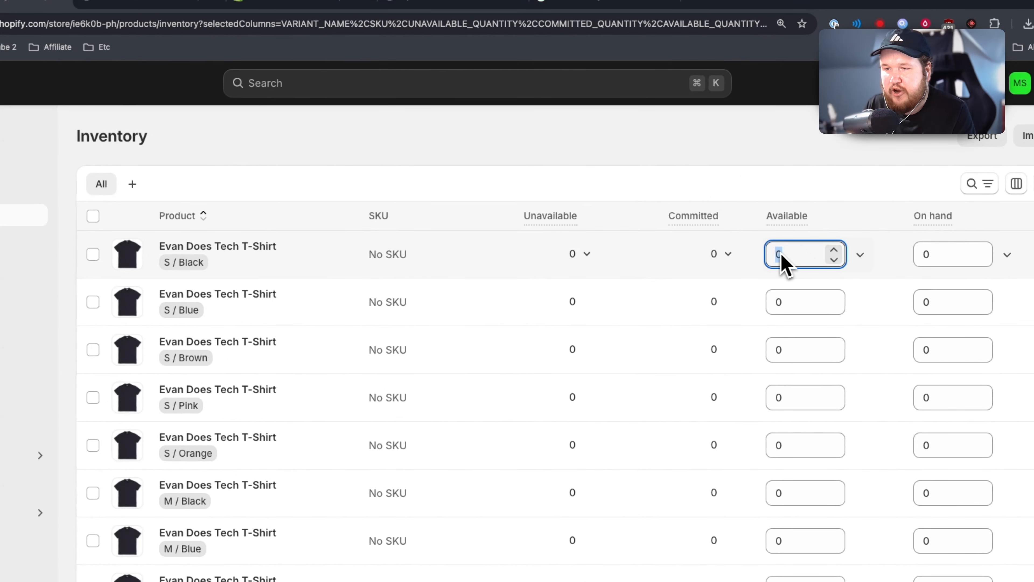
{"action": "type", "text": "10"}
{"action": "left_click", "coordinate": [795, 302]}
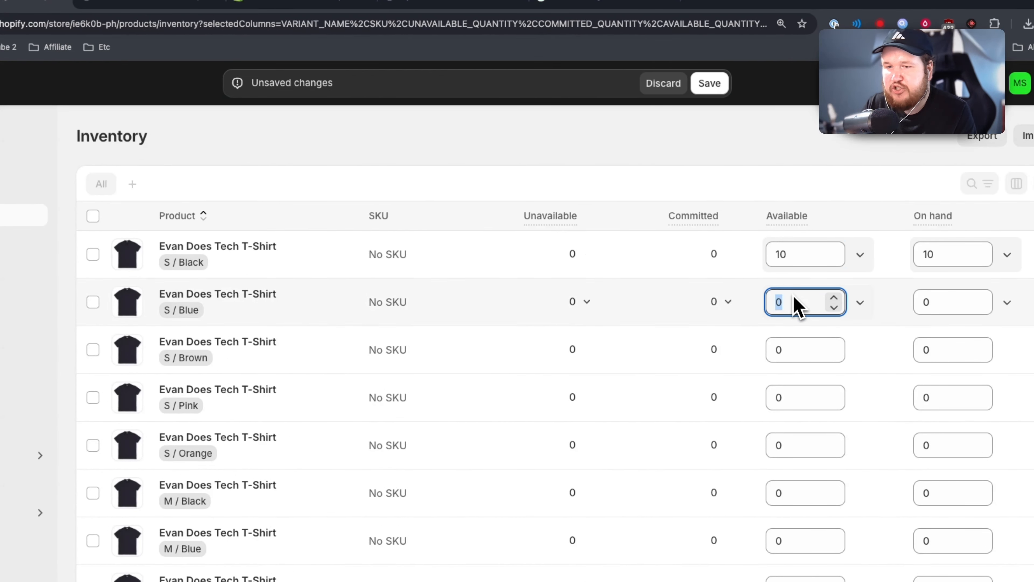
{"action": "left_click", "coordinate": [788, 349]}
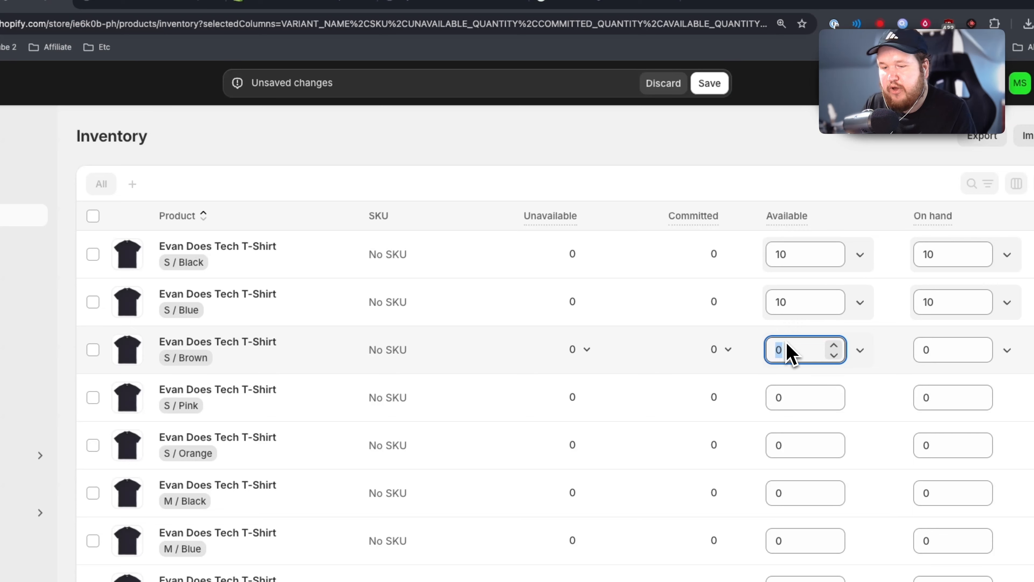
{"action": "left_click", "coordinate": [796, 398]}
{"action": "type", "text": "10"}
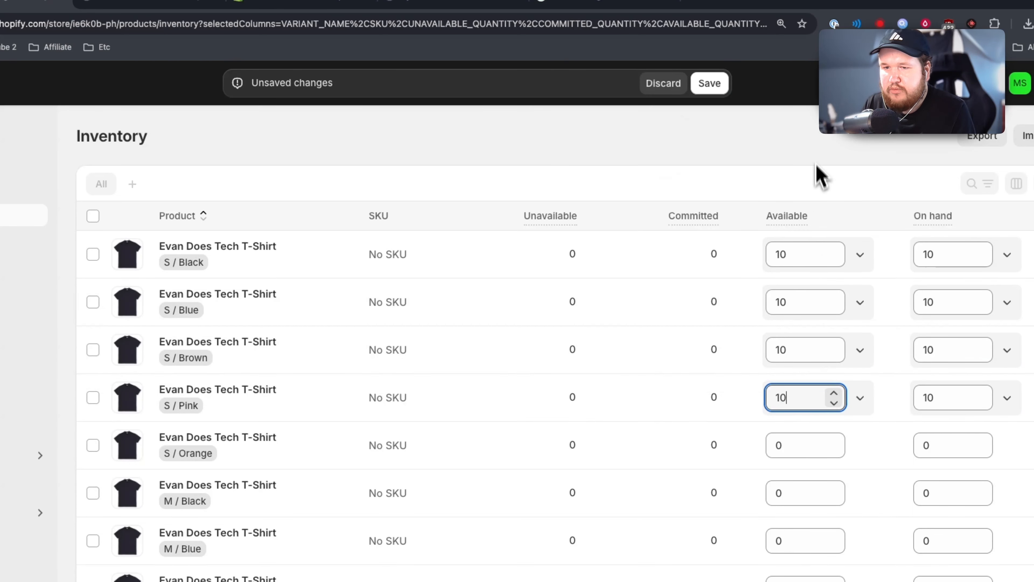
{"action": "left_click", "coordinate": [819, 157]}
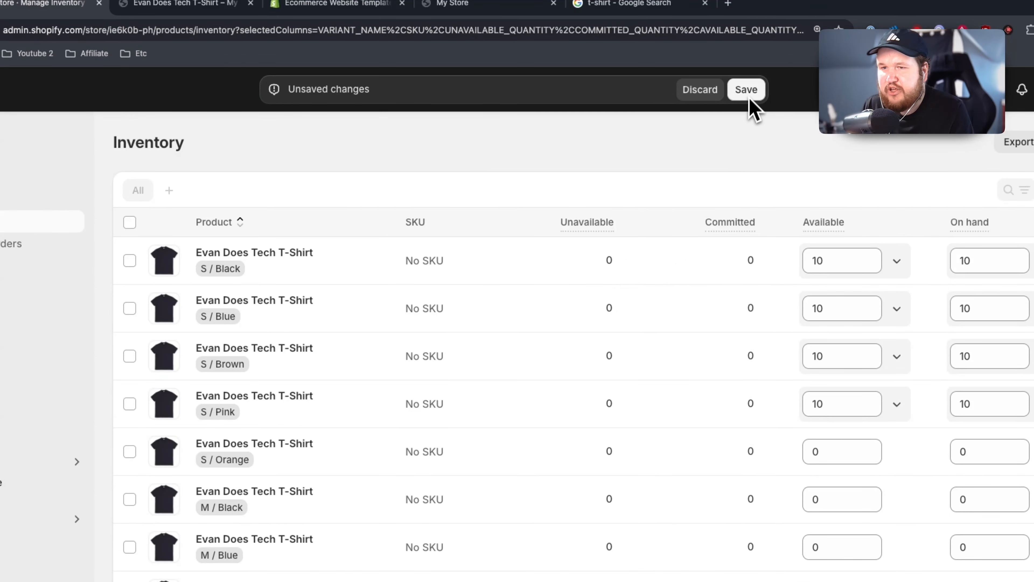
{"action": "left_click", "coordinate": [760, 94]}
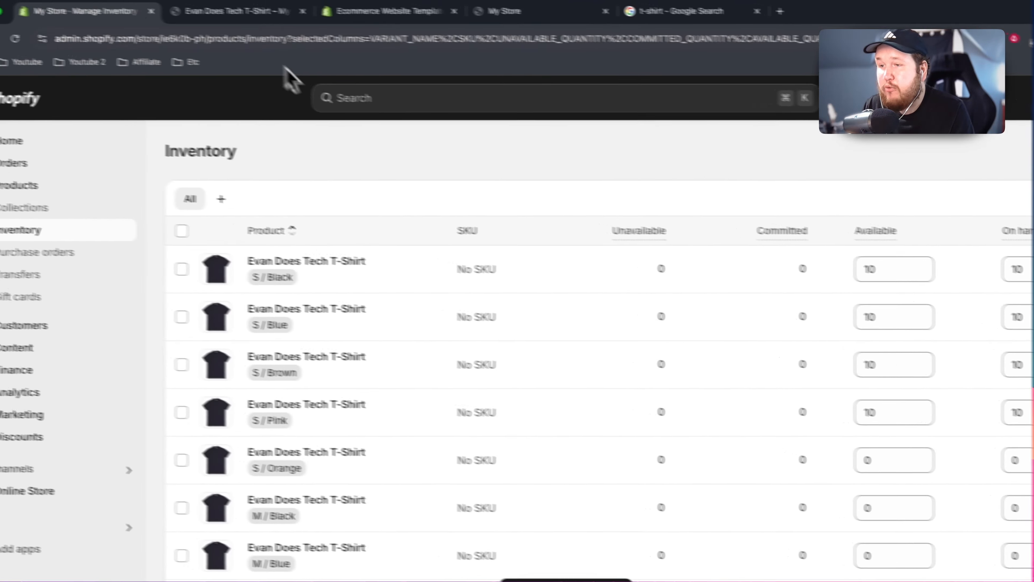
- Compare the size and color availability on the T-shirt's storefront preview with the variant quantities in the admin inventory
{"action": "left_click", "coordinate": [185, 4]}
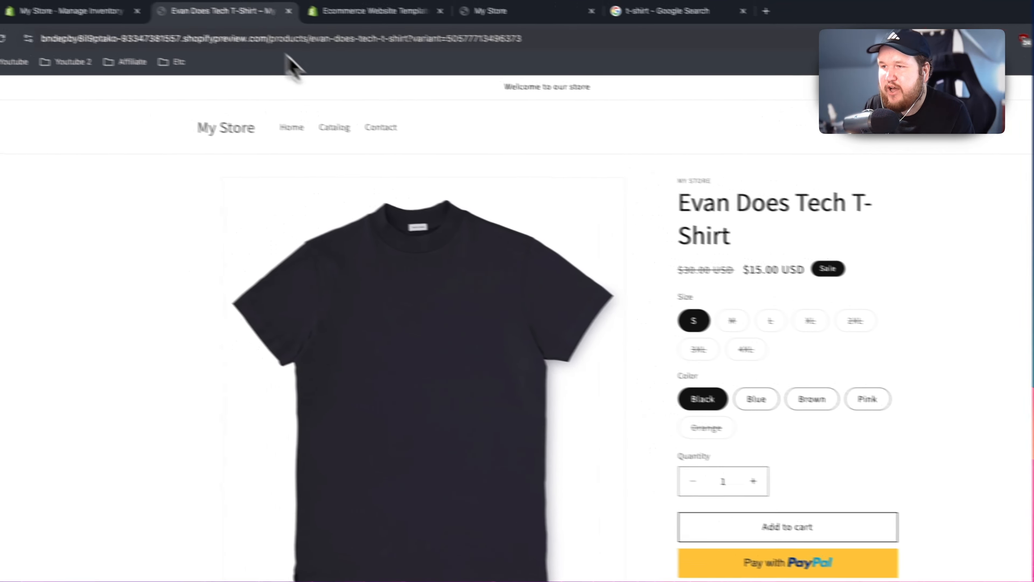
{"action": "left_click", "coordinate": [41, 2]}
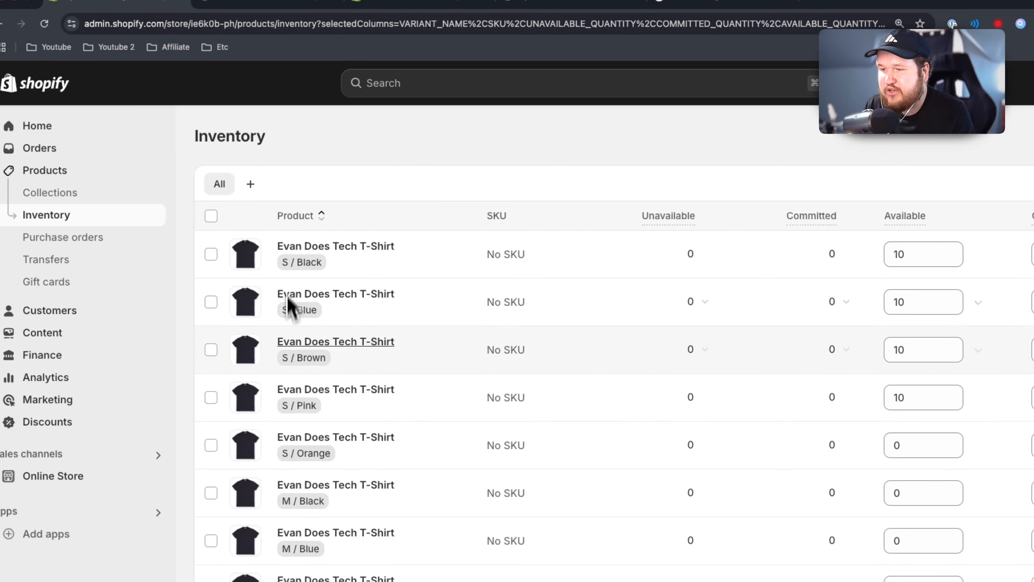
{"action": "left_click", "coordinate": [223, 16]}
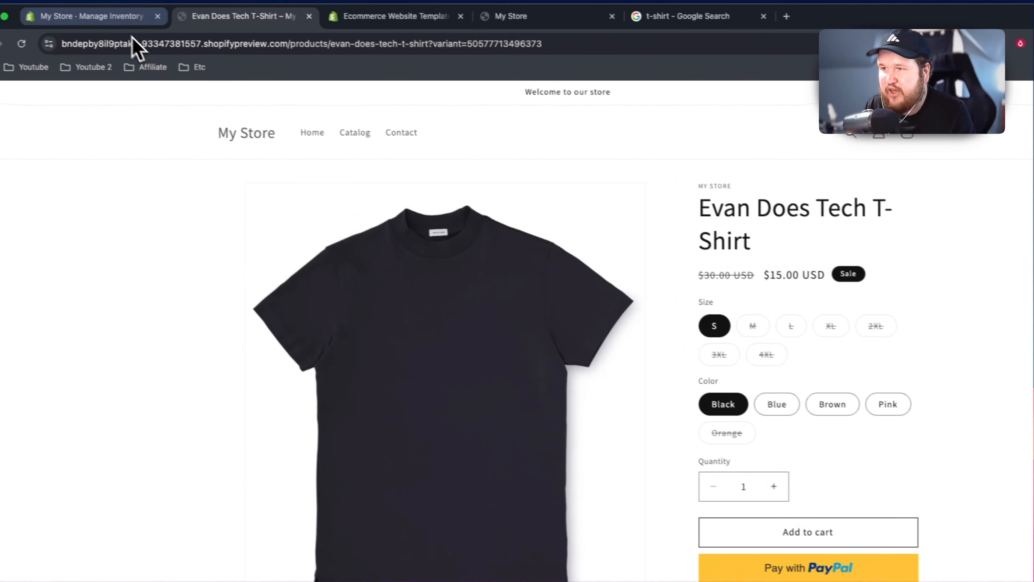
{"action": "left_click", "coordinate": [57, 7]}
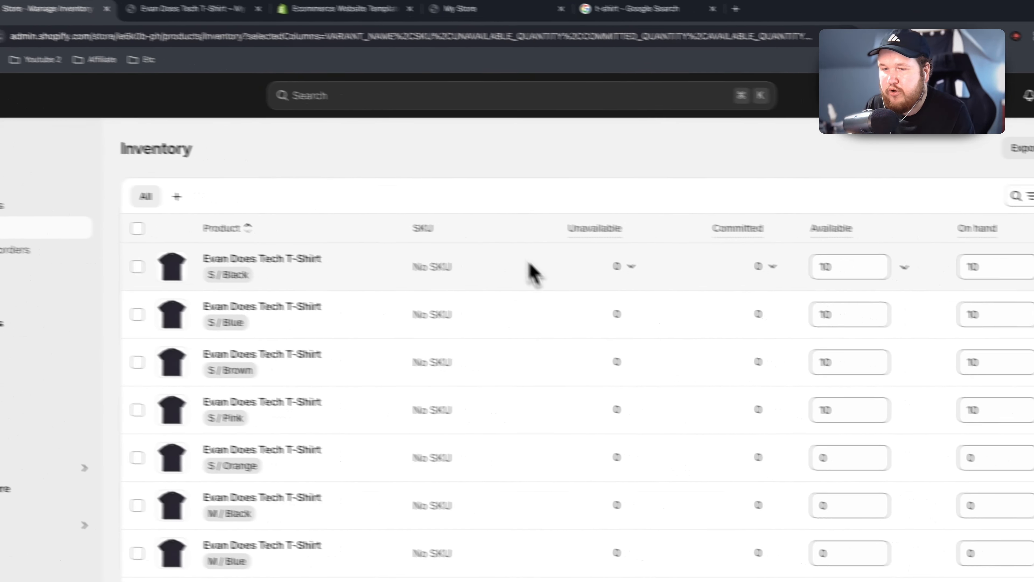
- Look through the available quantities of the remaining medium, large and XL T-shirt variants in the inventory
{"action": "scroll", "coordinate": [531, 271], "scroll_direction": "down", "scroll_amount": 2}
{"action": "scroll", "coordinate": [588, 351], "scroll_direction": "down", "scroll_amount": 5}
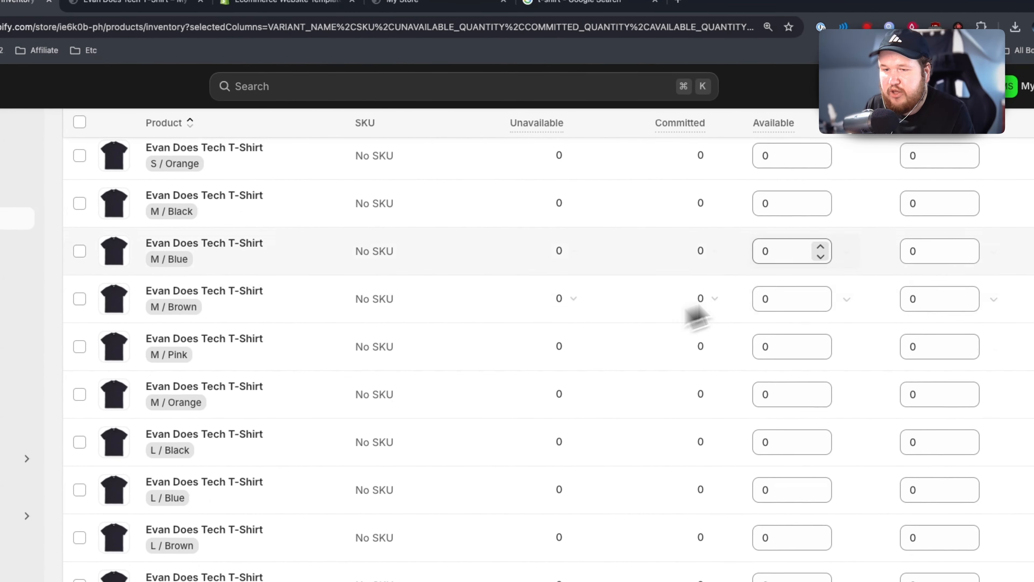
{"action": "scroll", "coordinate": [750, 321], "scroll_direction": "up", "scroll_amount": 7}
{"action": "scroll", "coordinate": [842, 298], "scroll_direction": "down", "scroll_amount": 5}
{"action": "scroll", "coordinate": [790, 366], "scroll_direction": "down", "scroll_amount": 15}
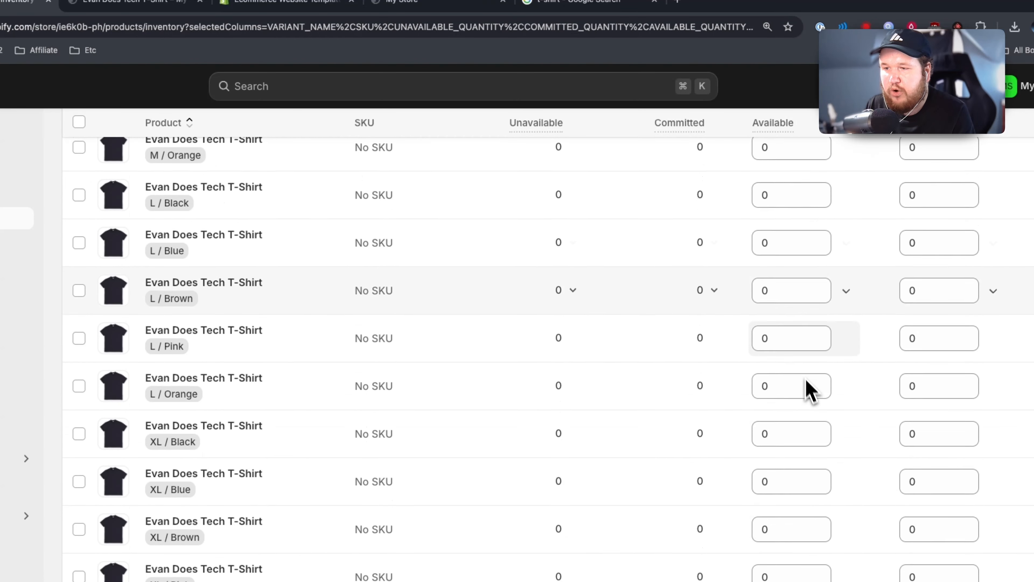
{"action": "scroll", "coordinate": [785, 400], "scroll_direction": "up", "scroll_amount": 4}
{"action": "scroll", "coordinate": [781, 414], "scroll_direction": "up", "scroll_amount": 15}
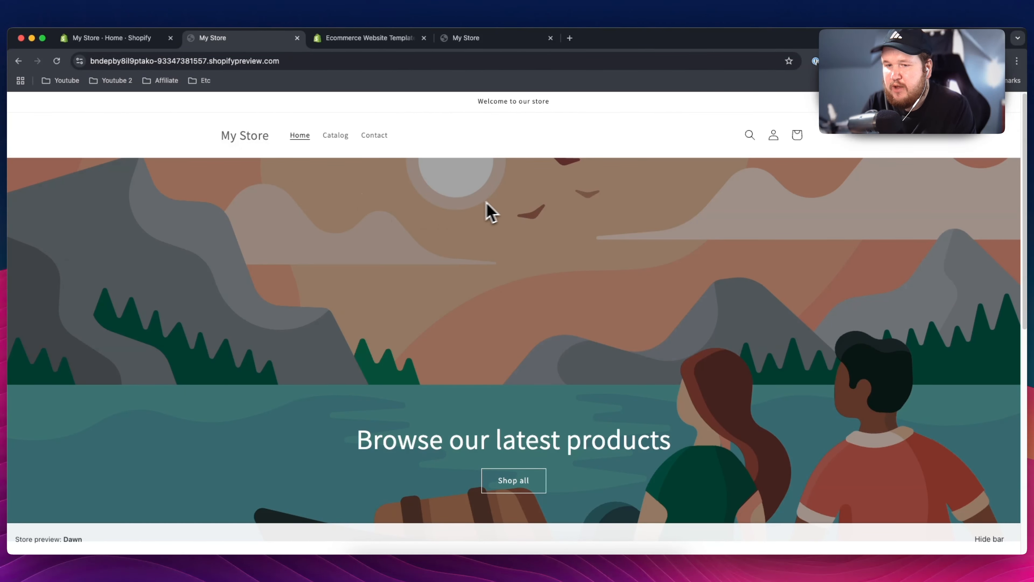
- Review the featured products on the storefront home page and open the product collections in the store admin
{"action": "scroll", "coordinate": [490, 212], "scroll_direction": "down", "scroll_amount": 10}
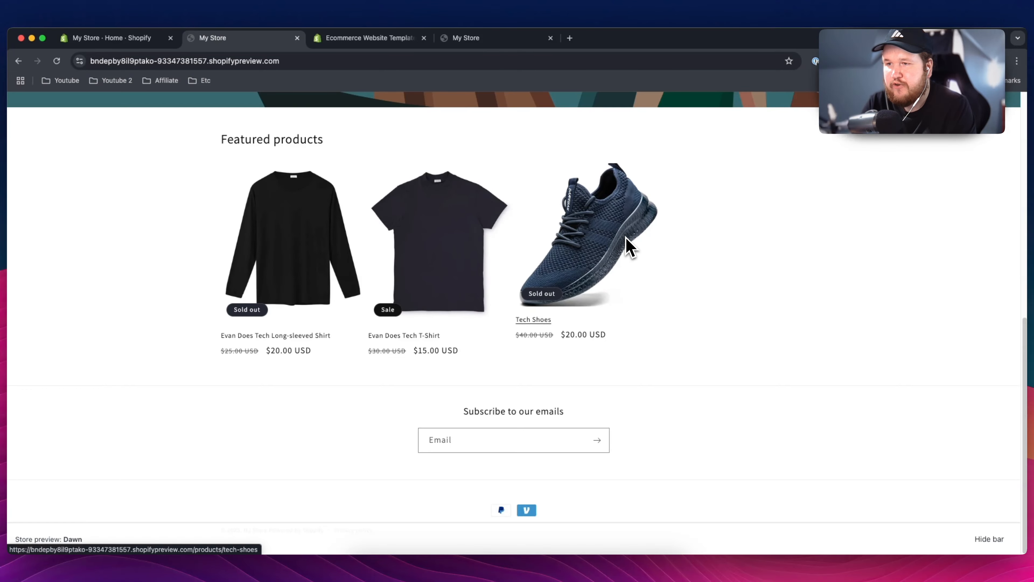
{"action": "left_click", "coordinate": [138, 47]}
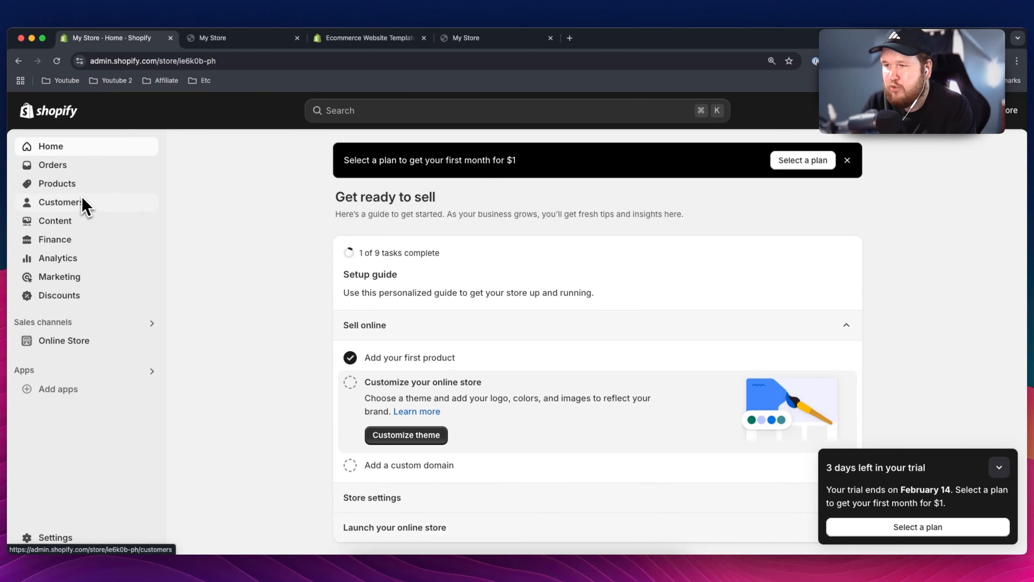
{"action": "left_click", "coordinate": [69, 184]}
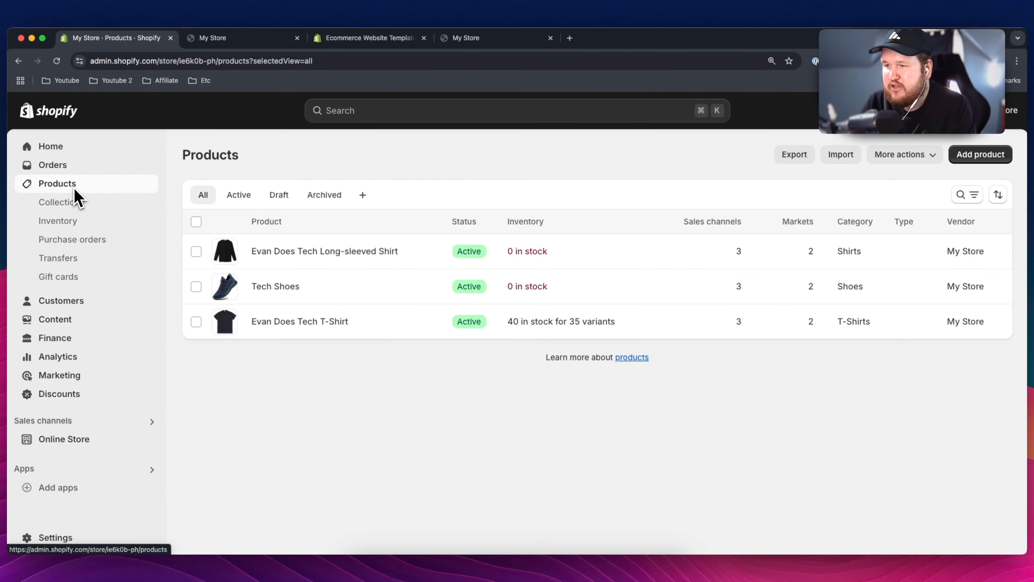
{"action": "left_click", "coordinate": [82, 207]}
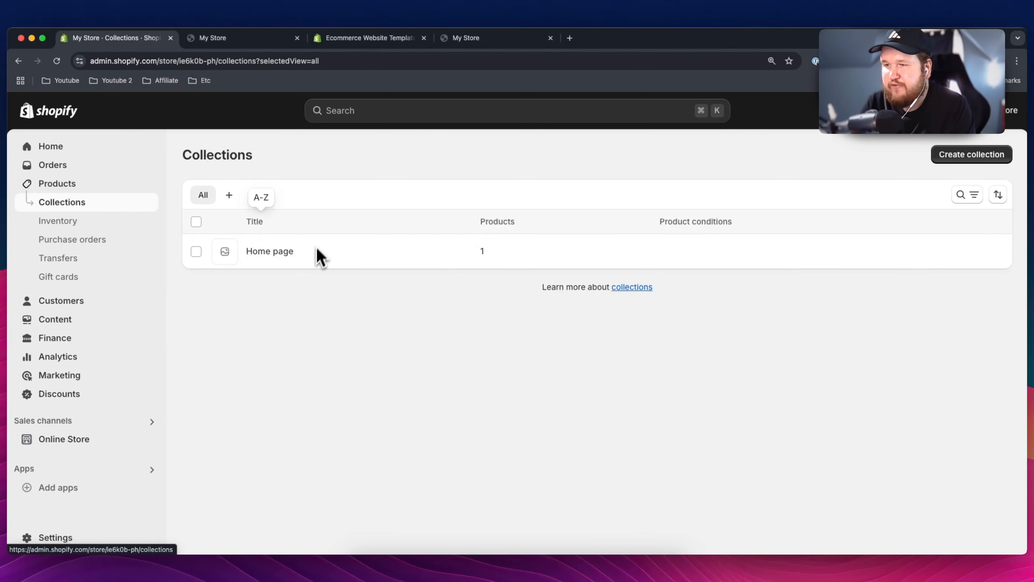
{"action": "left_click", "coordinate": [262, 38]}
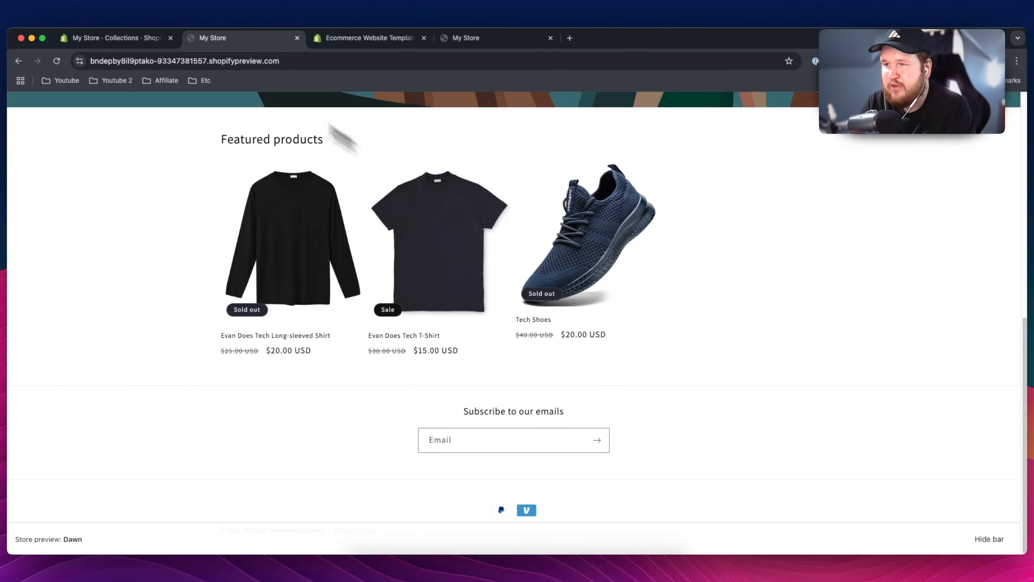
{"action": "left_click", "coordinate": [100, 43]}
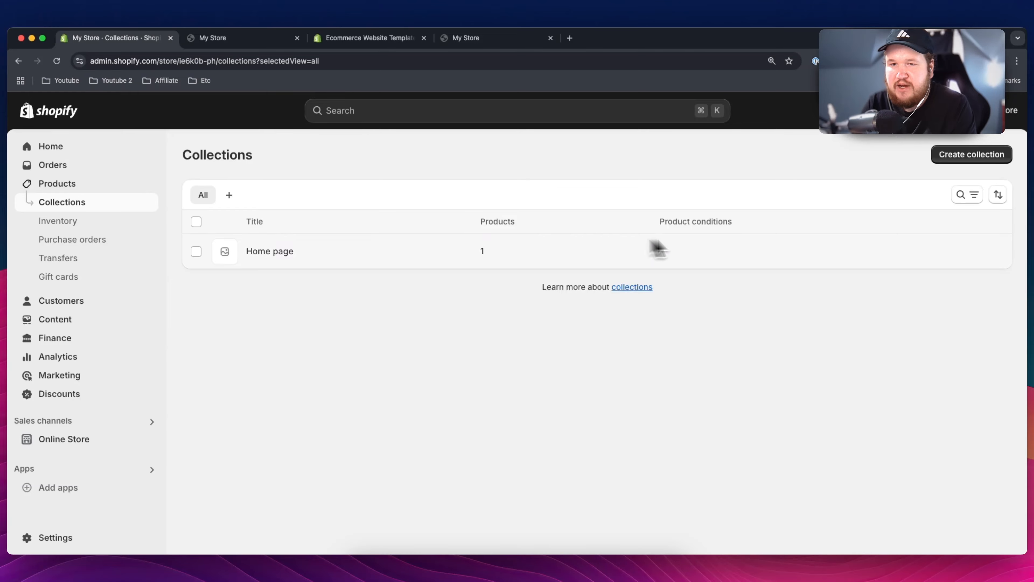
- Start a new collection titled Shirts and review its description field and the manual and smart collection types
{"action": "left_click", "coordinate": [971, 160]}
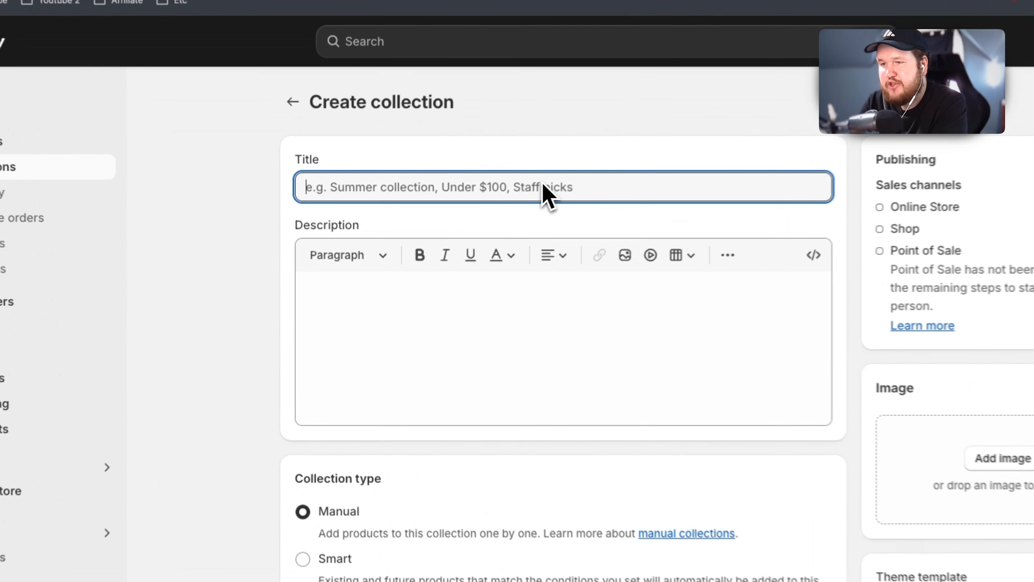
{"action": "type", "text": "Shirts"}
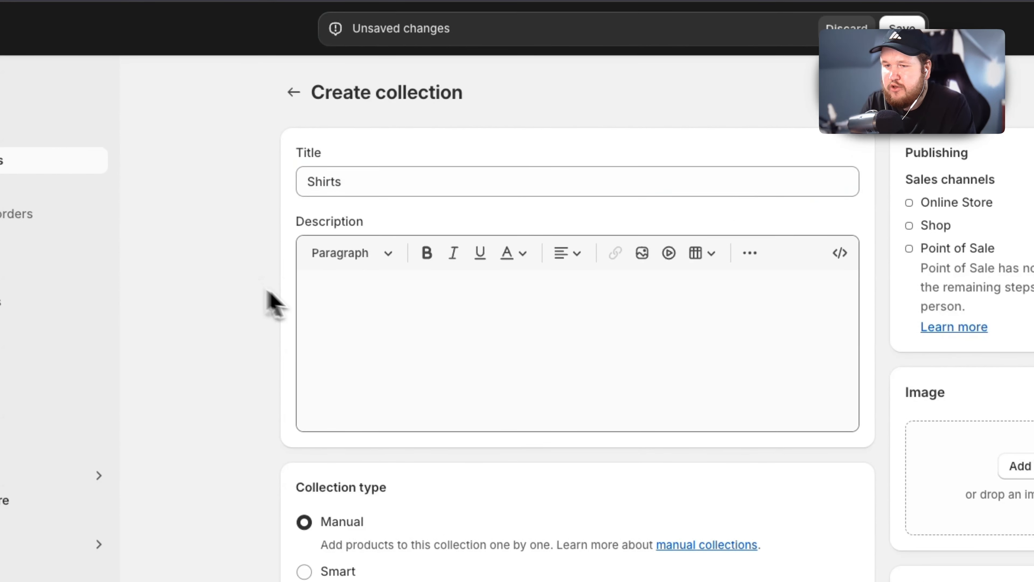
{"action": "scroll", "coordinate": [346, 273], "scroll_direction": "down", "scroll_amount": 2}
{"action": "left_click", "coordinate": [397, 234]}
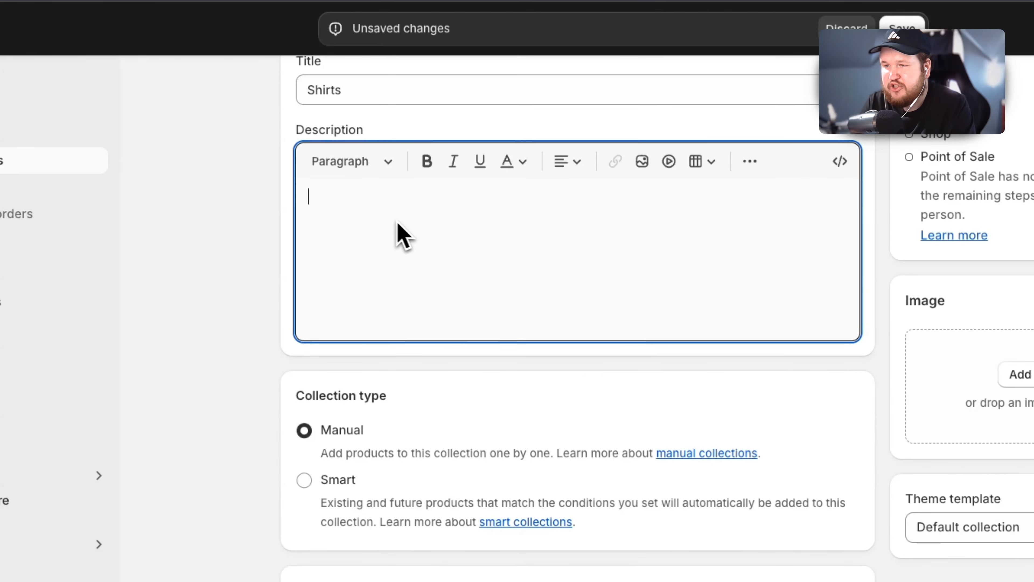
{"action": "scroll", "coordinate": [448, 241], "scroll_direction": "down", "scroll_amount": 2}
{"action": "scroll", "coordinate": [468, 250], "scroll_direction": "down", "scroll_amount": 3}
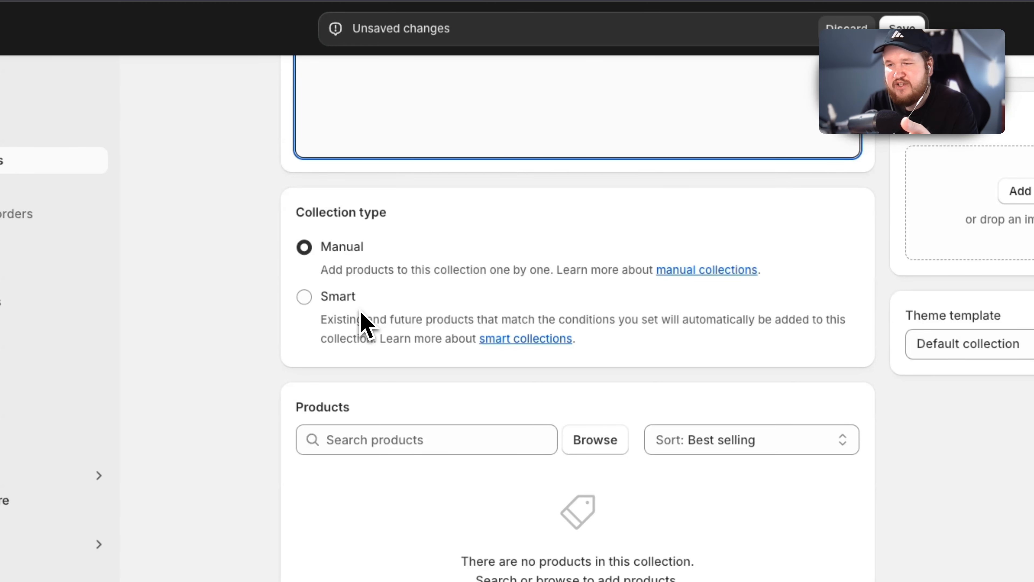
{"action": "scroll", "coordinate": [360, 312], "scroll_direction": "down", "scroll_amount": 5}
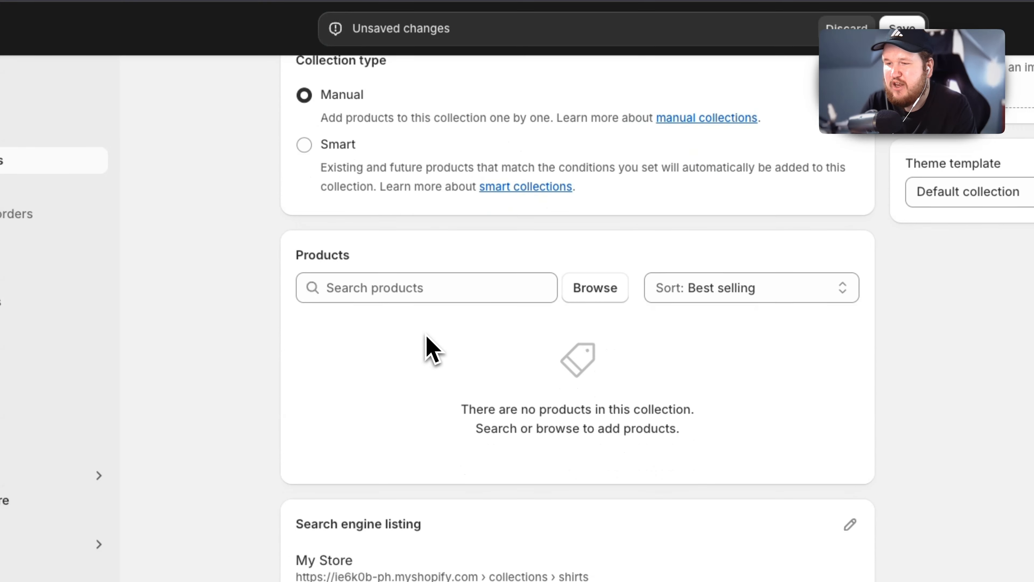
- Search the products for "Shirt" and add the long-sleeved shirt and the T-shirt to the collection
{"action": "left_click", "coordinate": [423, 269]}
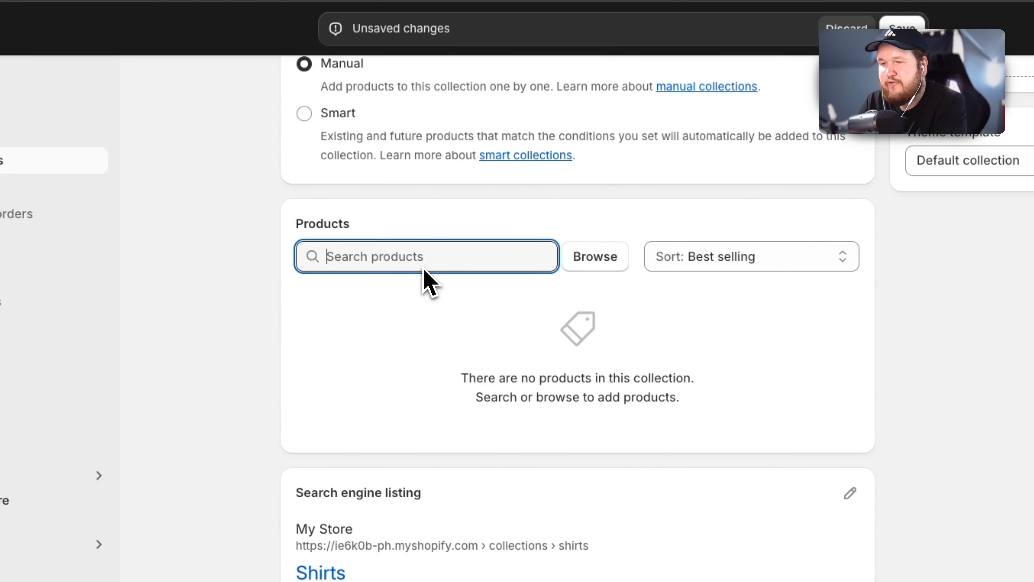
{"action": "type", "text": "Shirt"}
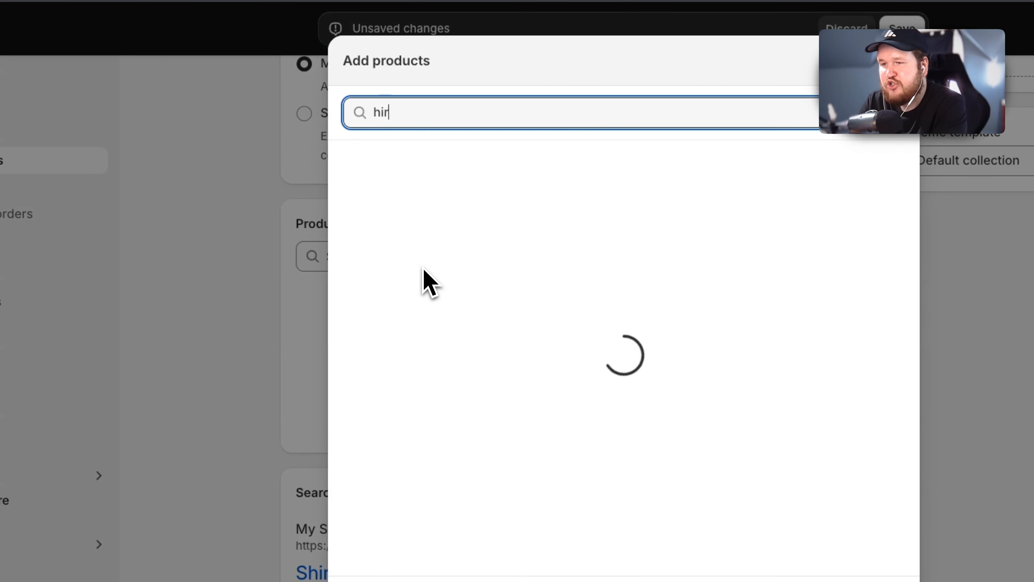
{"action": "double_click", "coordinate": [435, 117]}
{"action": "type", "text": "Shirt"}
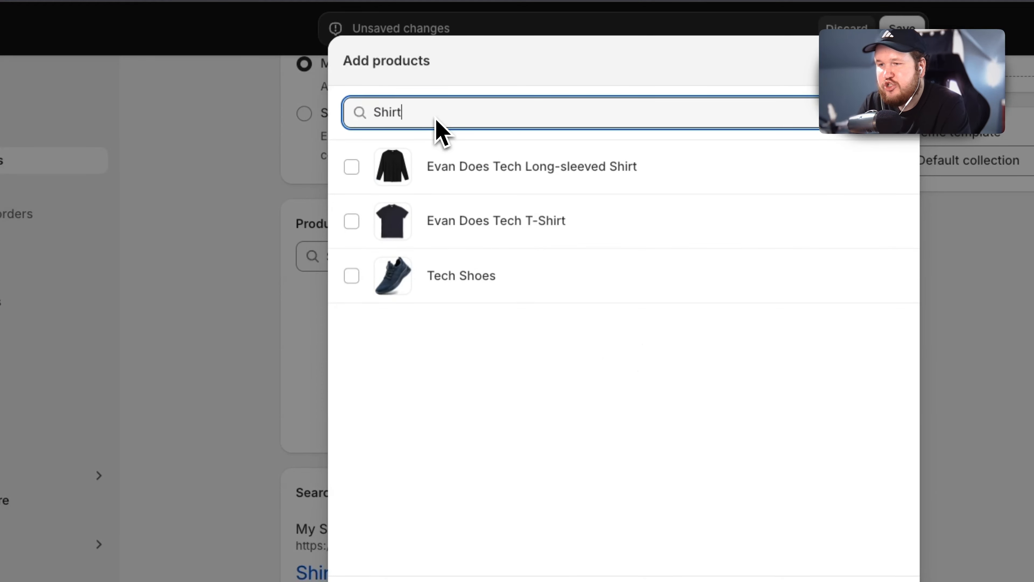
{"action": "left_click", "coordinate": [351, 166]}
{"action": "left_click", "coordinate": [351, 221]}
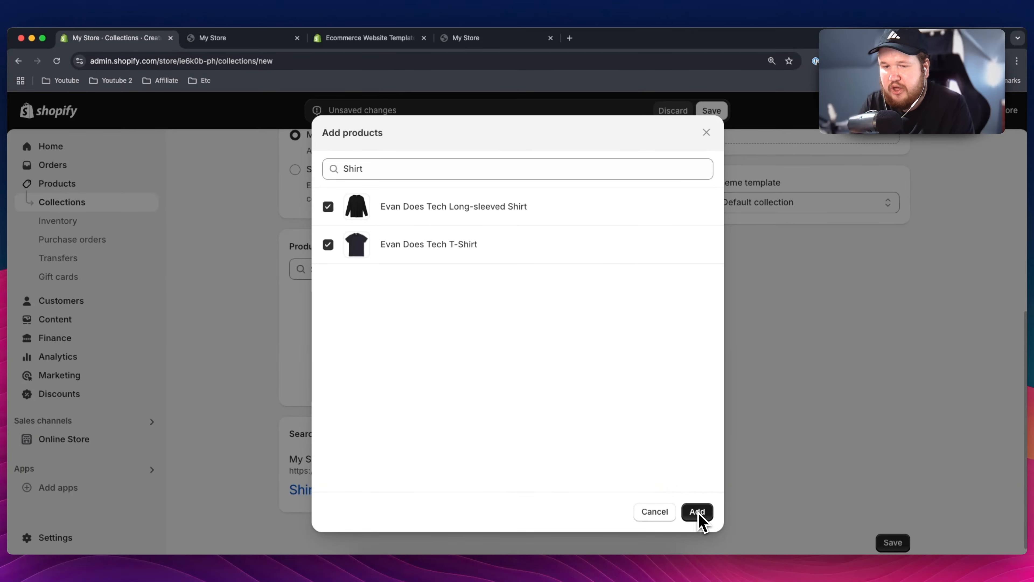
{"action": "left_click", "coordinate": [697, 512]}
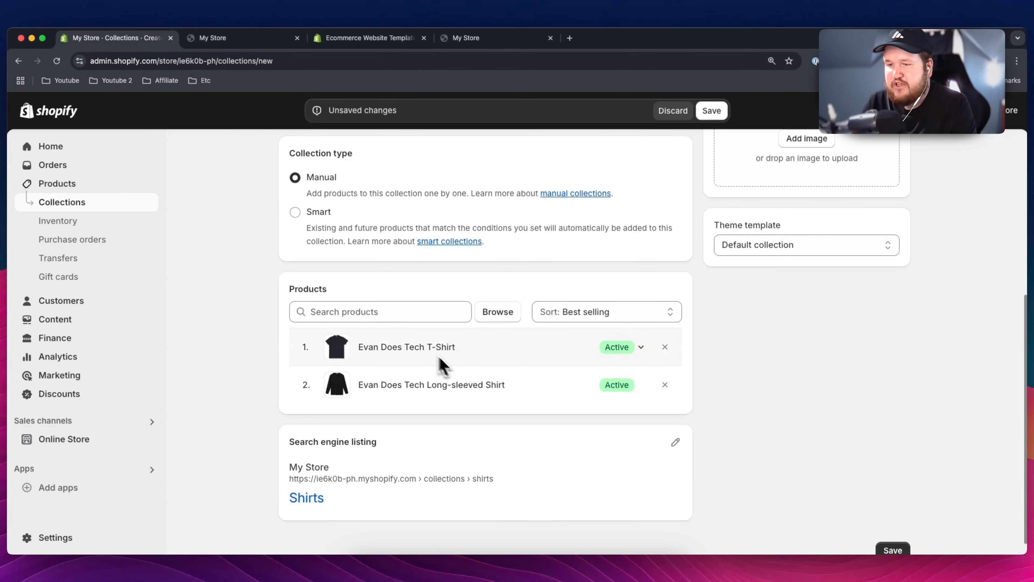
- Open the collection's search engine listing for editing, review its page title and meta description, and save the new collection
{"action": "scroll", "coordinate": [434, 362], "scroll_direction": "down", "scroll_amount": 1}
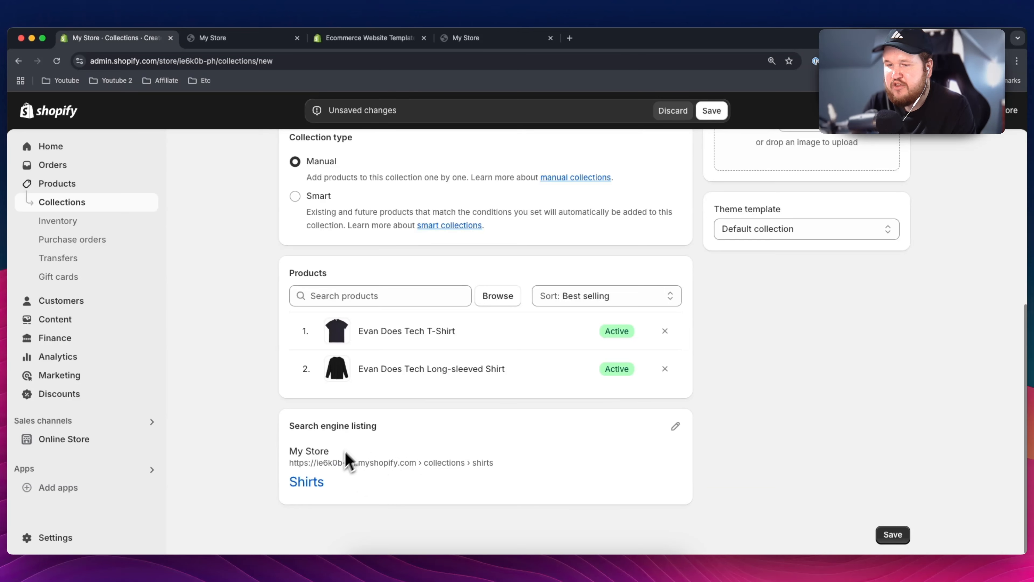
{"action": "left_click", "coordinate": [675, 426]}
{"action": "scroll", "coordinate": [689, 433], "scroll_direction": "down", "scroll_amount": 5}
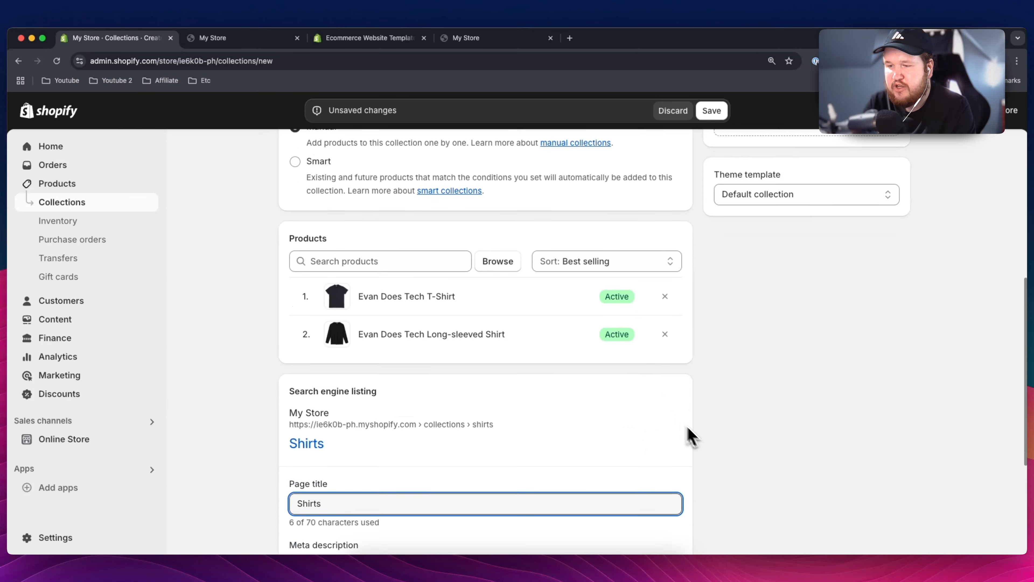
{"action": "left_click", "coordinate": [374, 387]}
{"action": "left_click", "coordinate": [372, 312]}
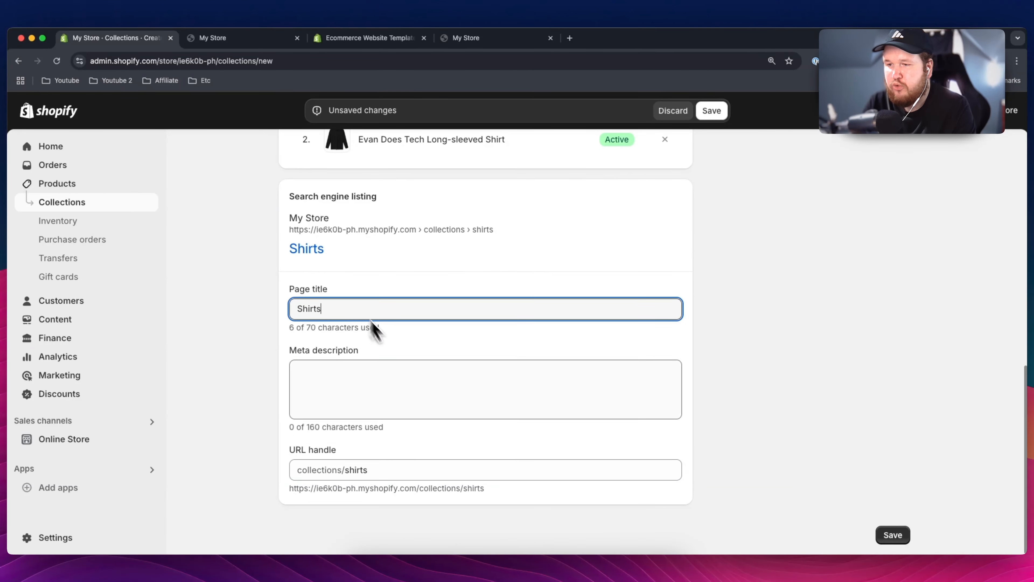
{"action": "left_click", "coordinate": [427, 402]}
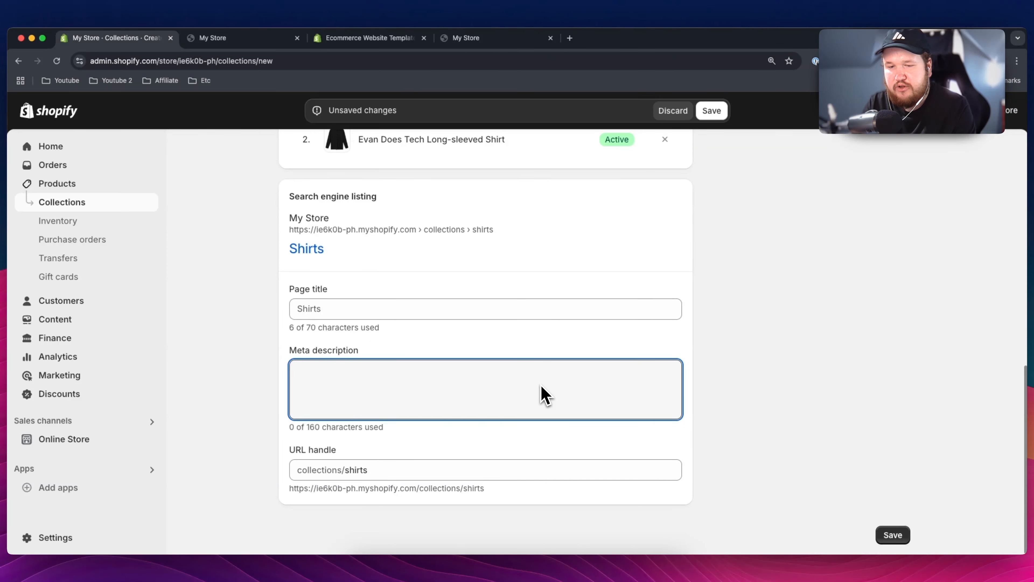
{"action": "left_click", "coordinate": [895, 536]}
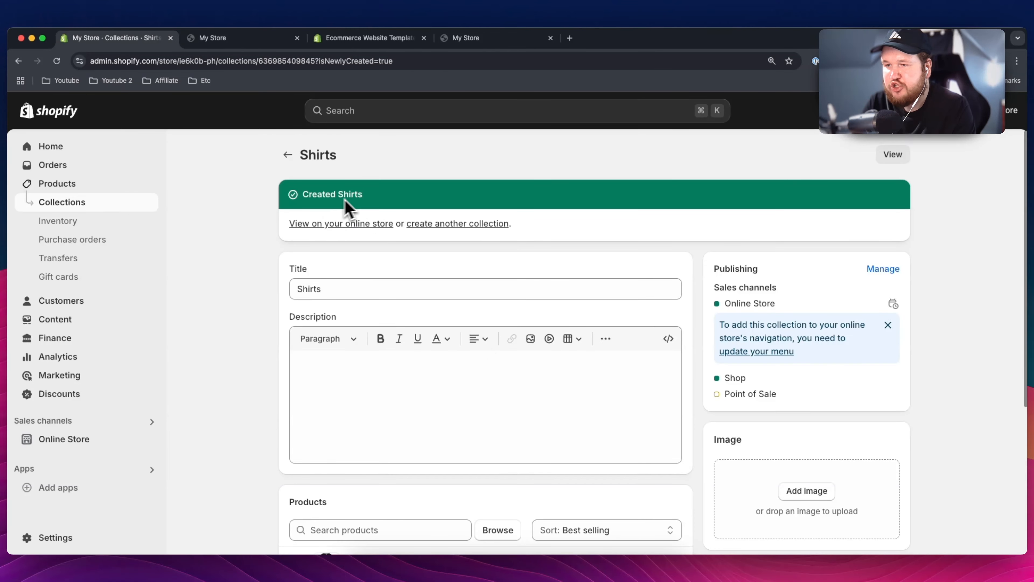
- Start another new collection and title it Shoes
{"action": "left_click_drag", "start_coordinate": [369, 195], "coordinate": [301, 193]}
{"action": "left_click", "coordinate": [401, 198]}
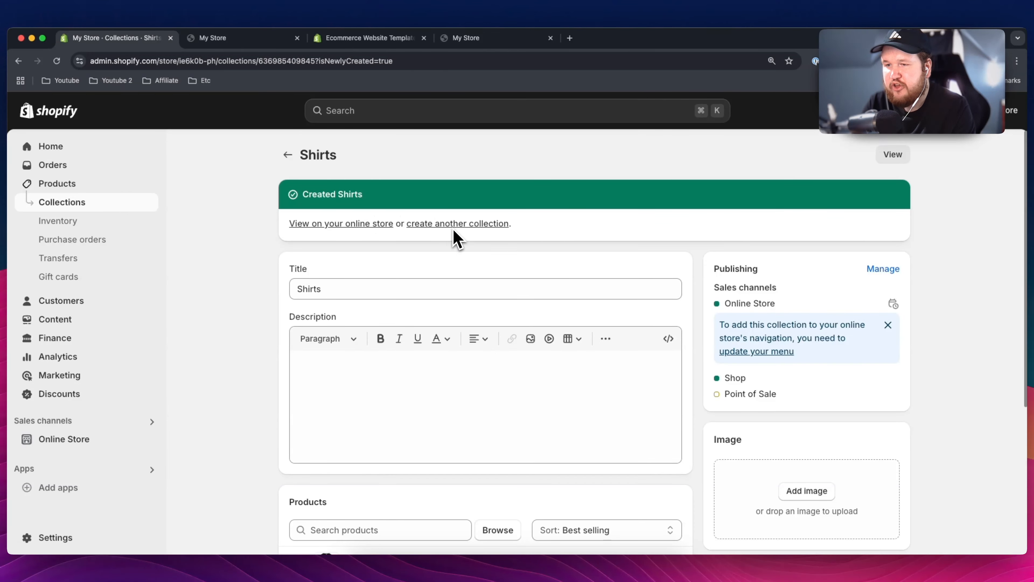
{"action": "left_click", "coordinate": [475, 230]}
{"action": "left_click", "coordinate": [401, 227]}
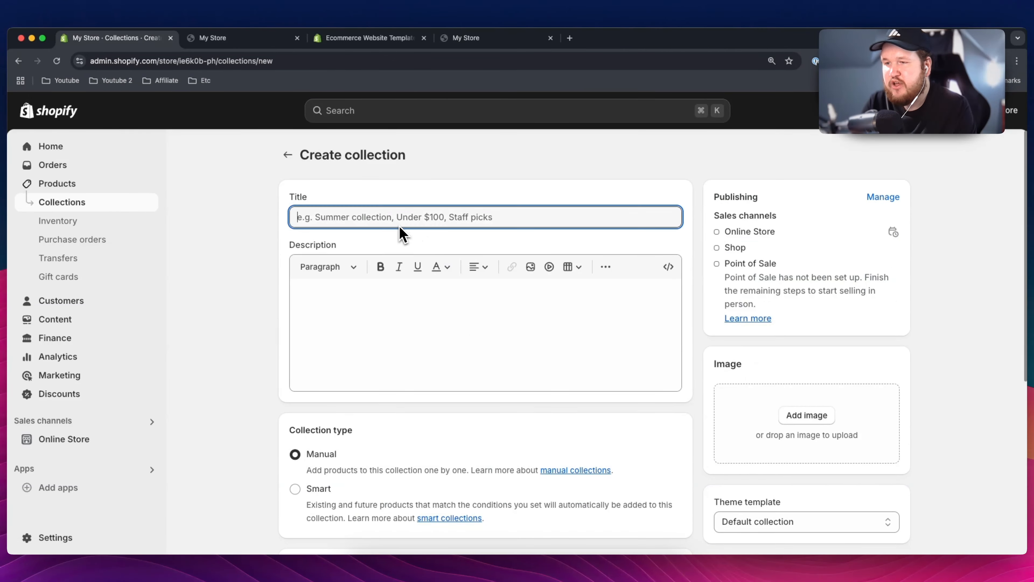
{"action": "type", "text": "Shoes"}
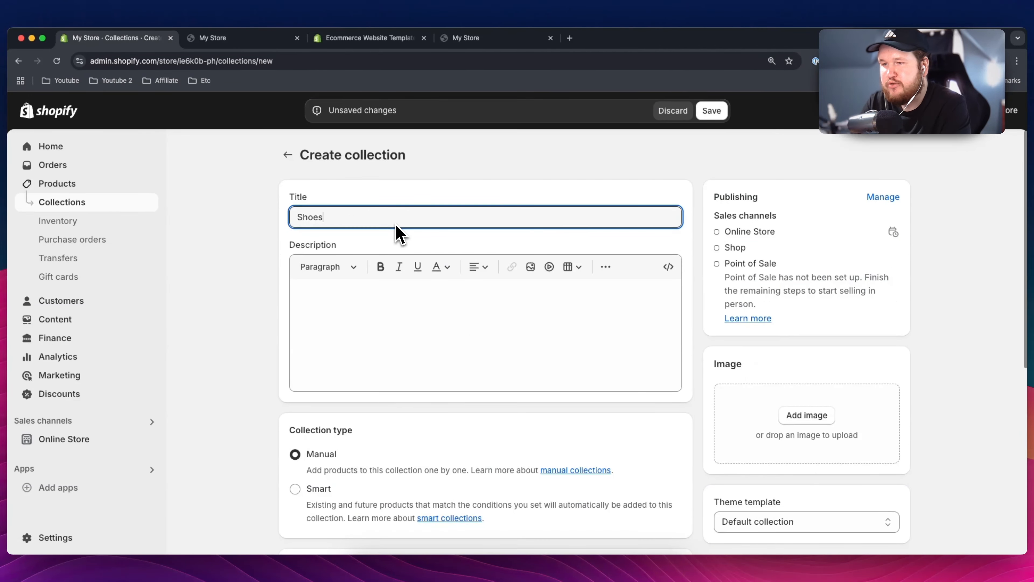
- Search the products for "Shoe", add Tech Shoes to the manual collection, and save it
{"action": "left_click", "coordinate": [335, 305]}
{"action": "scroll", "coordinate": [335, 305], "scroll_direction": "down", "scroll_amount": 3}
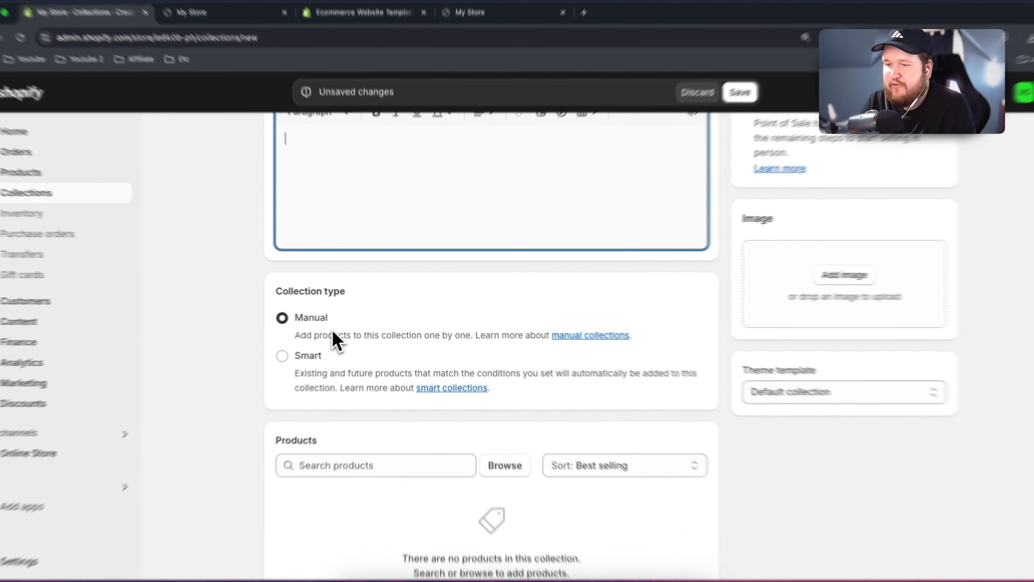
{"action": "scroll", "coordinate": [333, 340], "scroll_direction": "down", "scroll_amount": 3}
{"action": "left_click", "coordinate": [366, 322]}
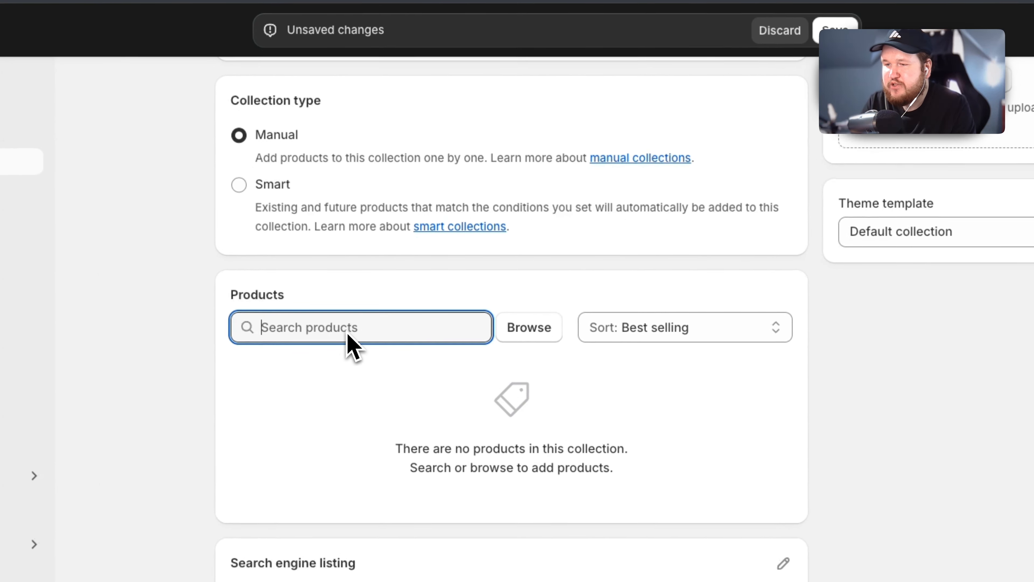
{"action": "type", "text": "Shoe"}
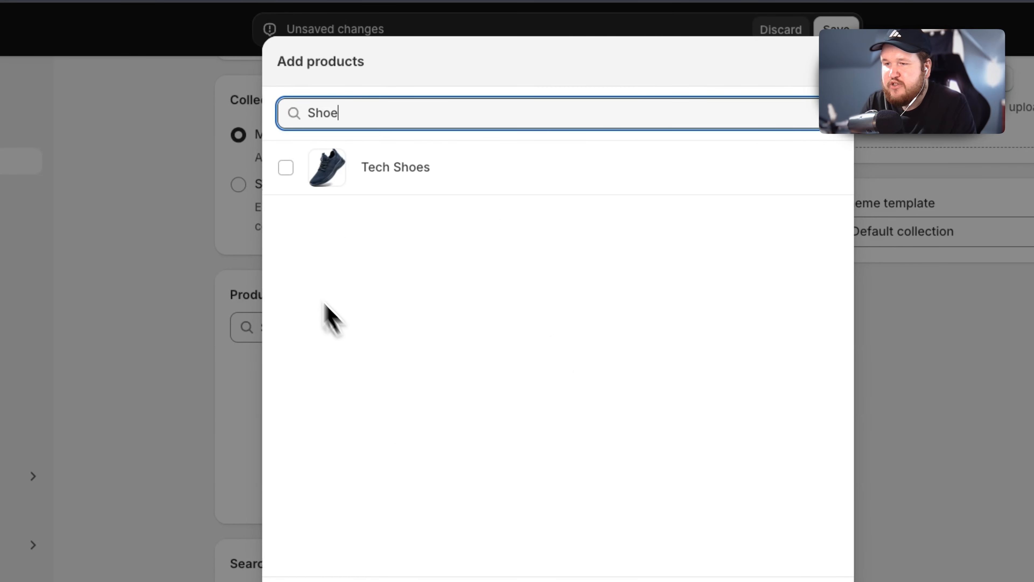
{"action": "left_click", "coordinate": [286, 167]}
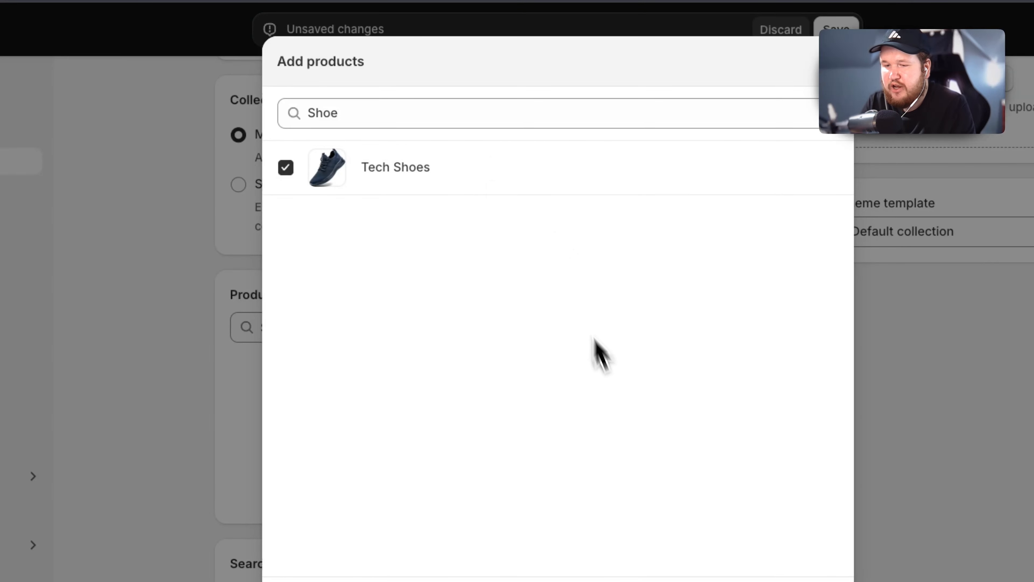
{"action": "left_click", "coordinate": [766, 520]}
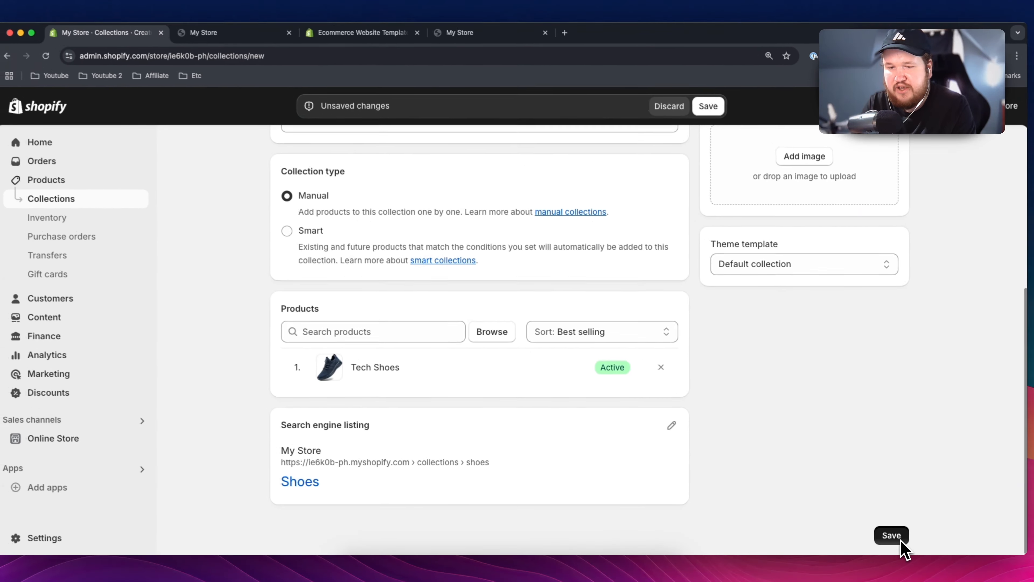
{"action": "left_click", "coordinate": [892, 536]}
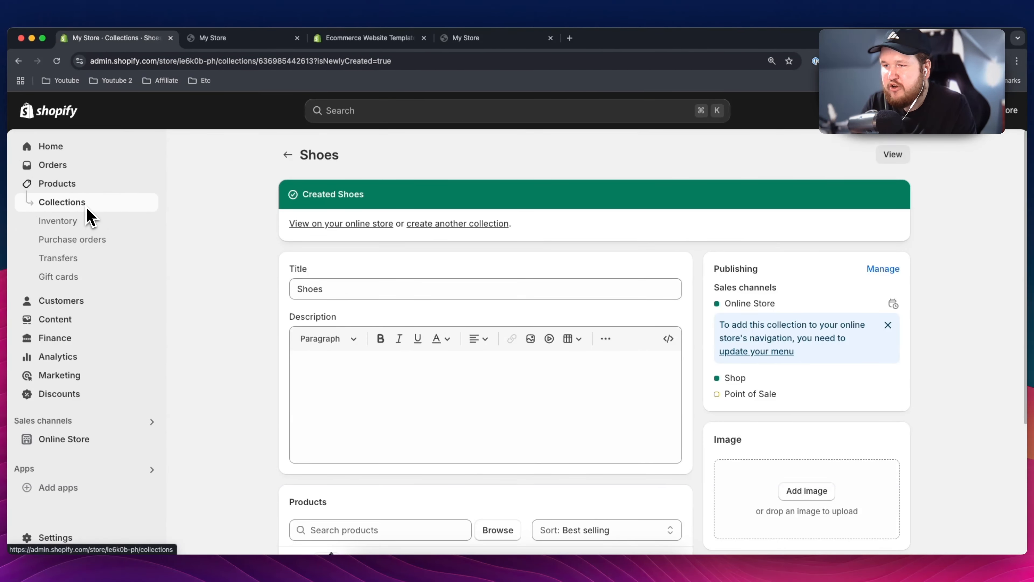
- Review the list of collections, then examine the Catalog page with all products in the storefront preview
{"action": "left_click", "coordinate": [95, 208]}
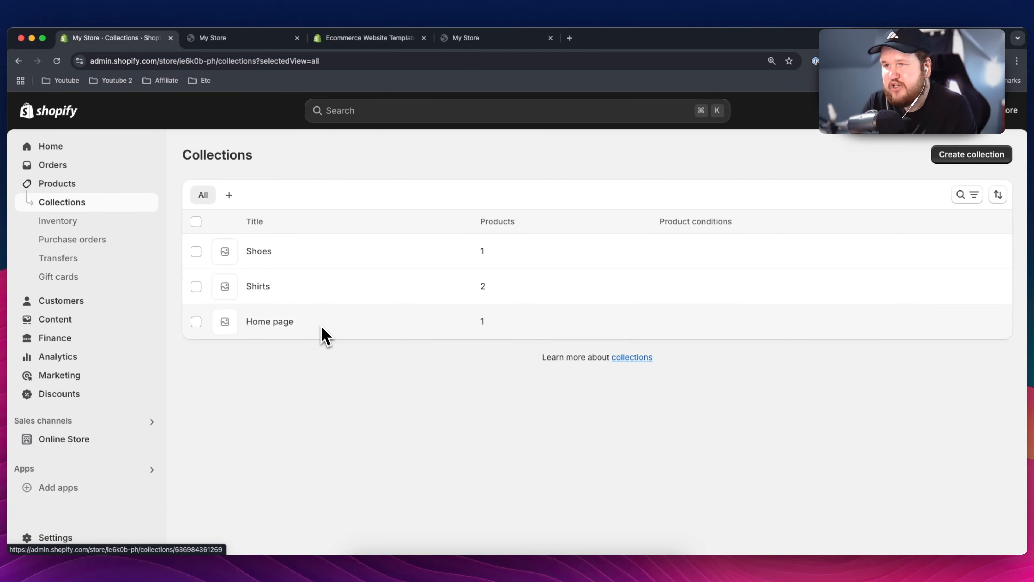
{"action": "left_click", "coordinate": [259, 38]}
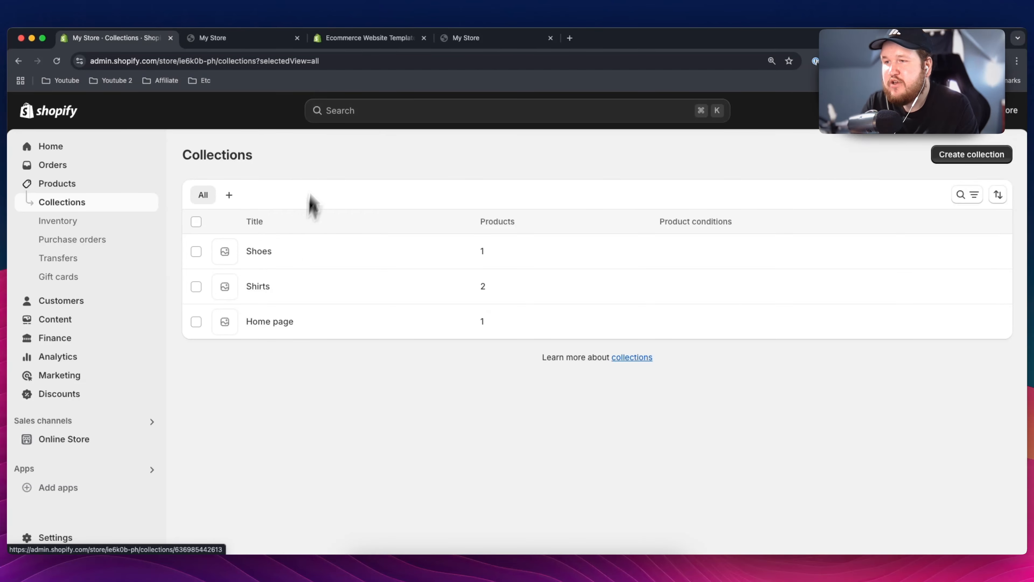
{"action": "left_click", "coordinate": [259, 42]}
{"action": "scroll", "coordinate": [401, 278], "scroll_direction": "up", "scroll_amount": 10}
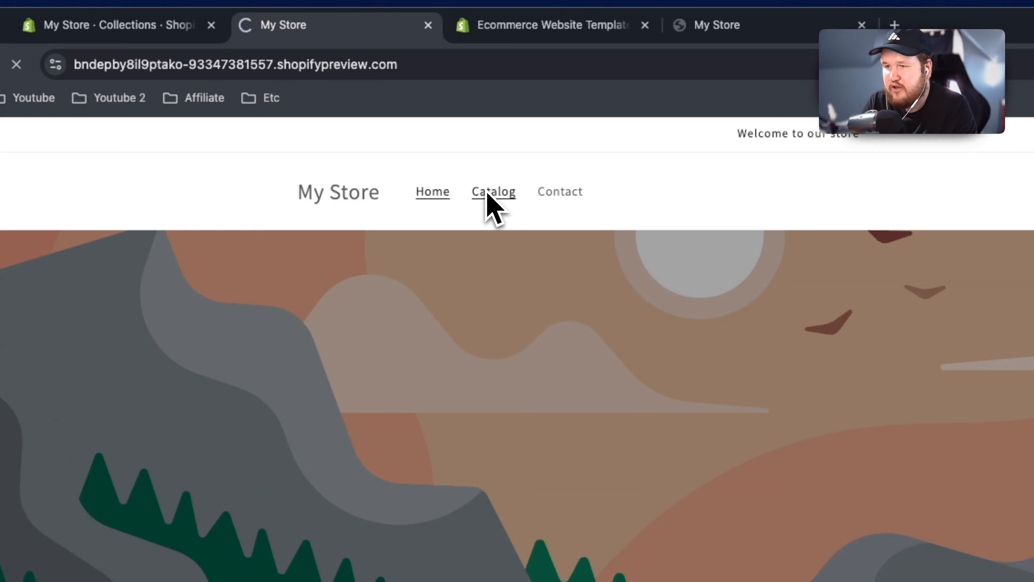
{"action": "scroll", "coordinate": [366, 169], "scroll_direction": "down", "scroll_amount": 3}
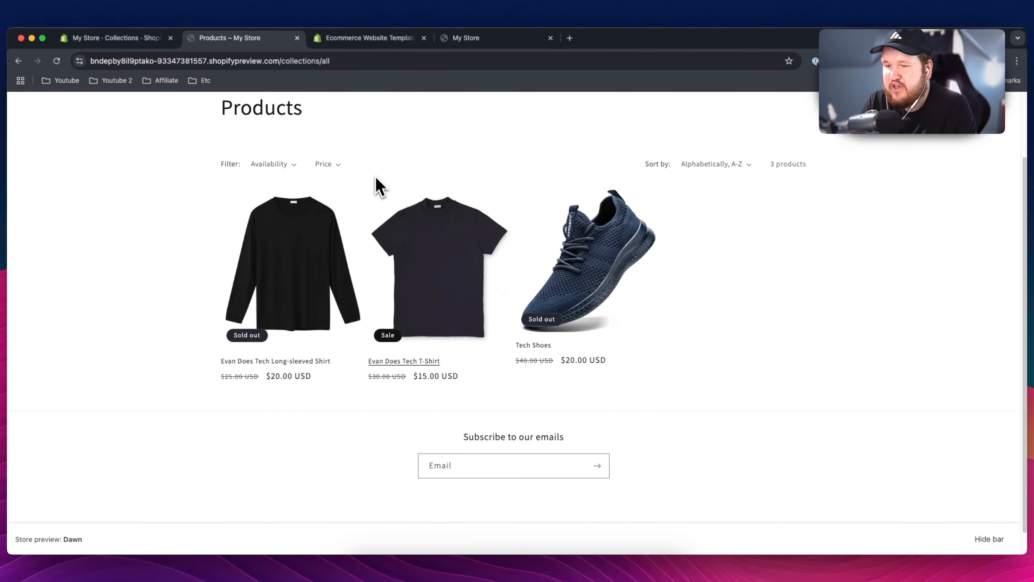
{"action": "scroll", "coordinate": [432, 208], "scroll_direction": "up", "scroll_amount": 2}
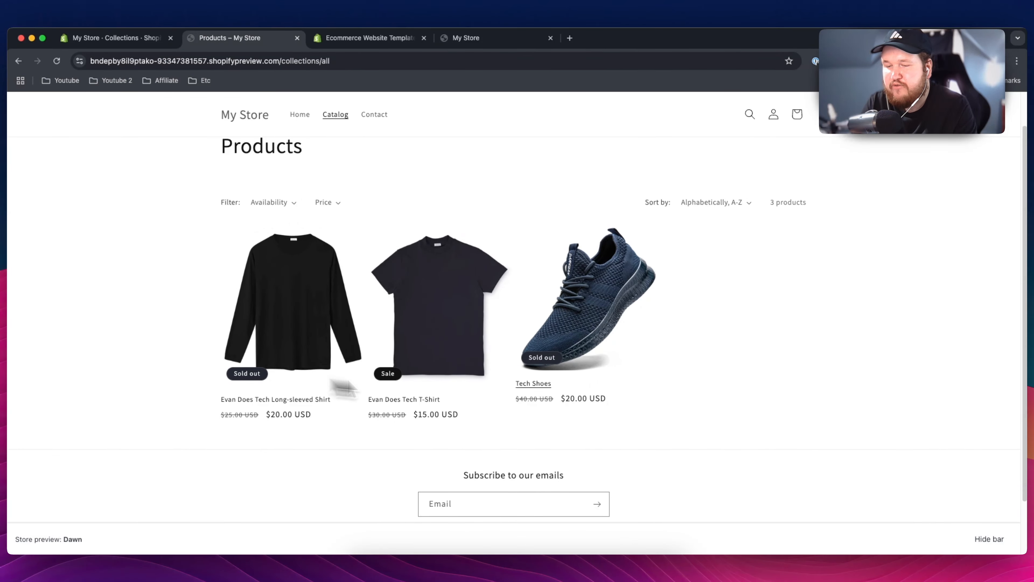
{"action": "scroll", "coordinate": [341, 247], "scroll_direction": "up", "scroll_amount": 1}
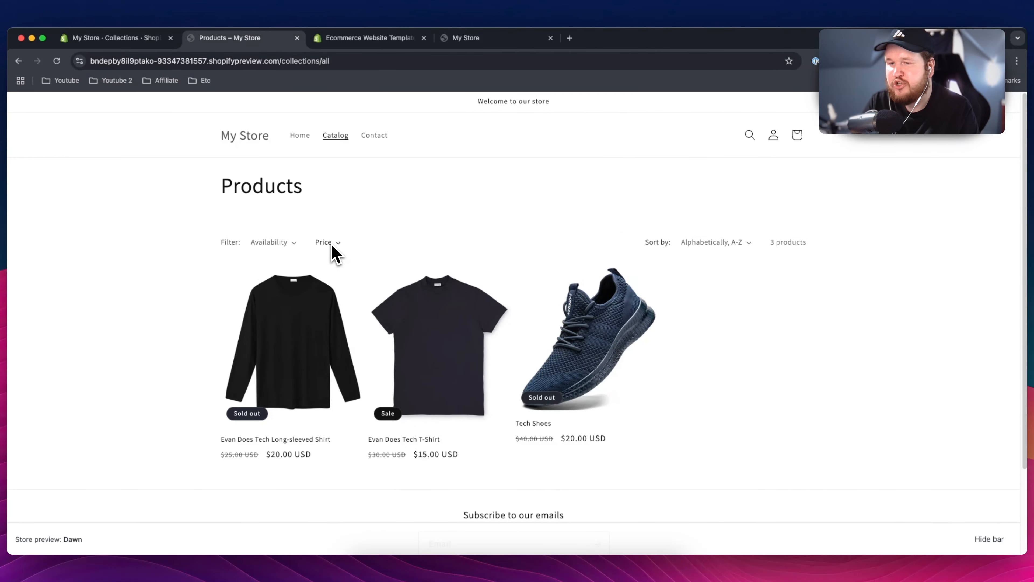
- Open the online store's main menu for editing in the store admin and remove its Catalog item
{"action": "left_click", "coordinate": [130, 39]}
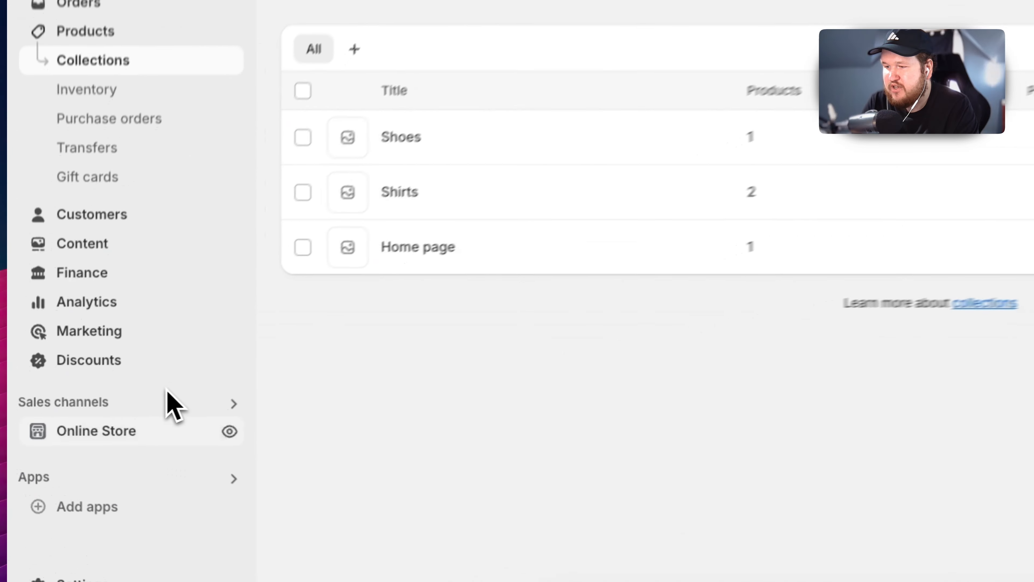
{"action": "left_click", "coordinate": [129, 434]}
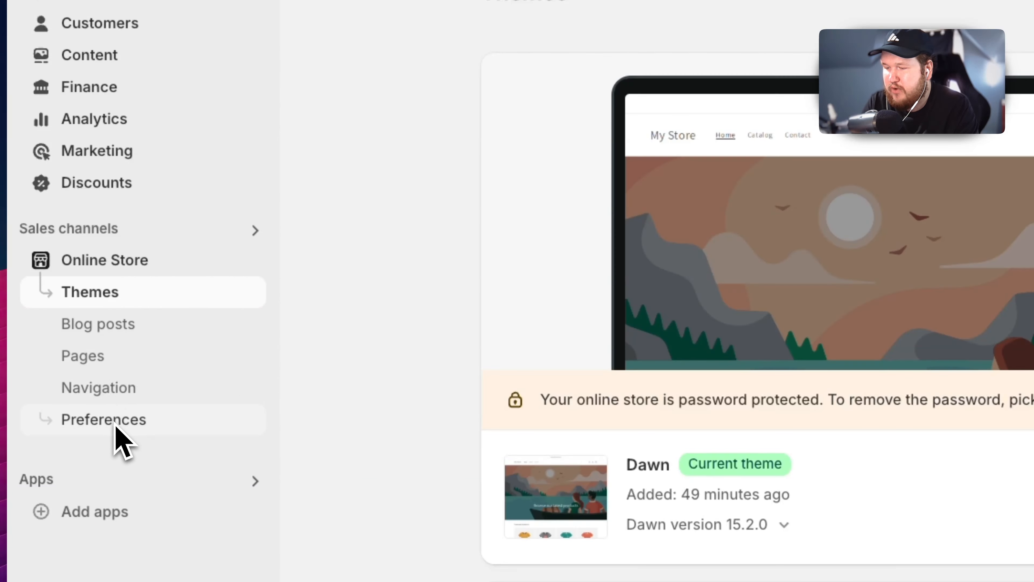
{"action": "left_click", "coordinate": [110, 398]}
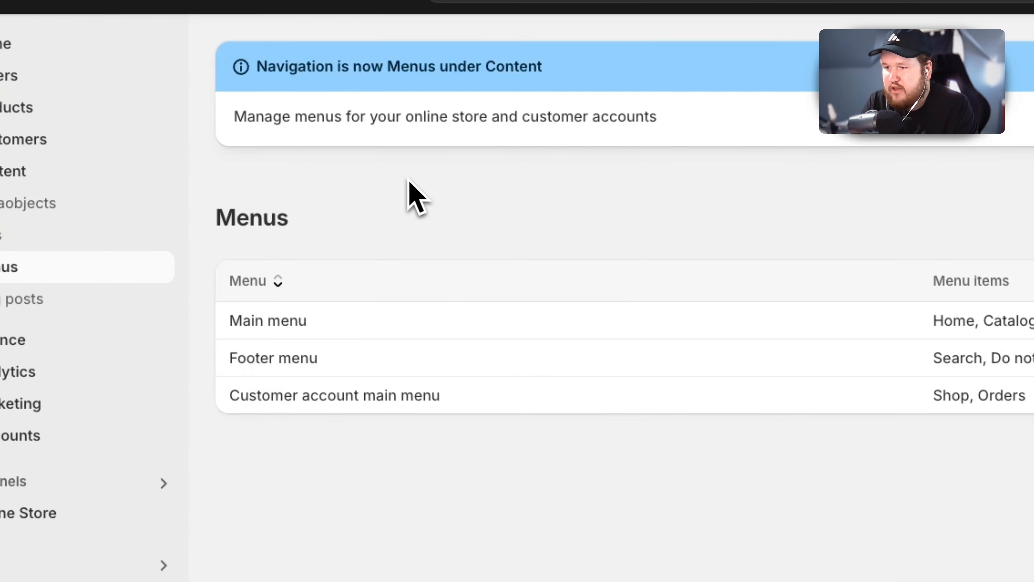
{"action": "left_click", "coordinate": [362, 328]}
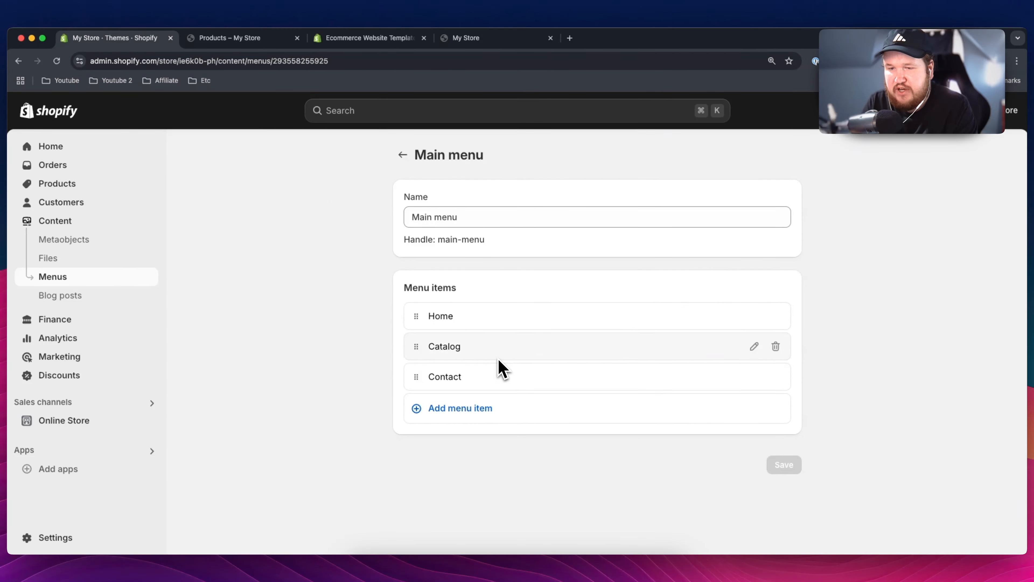
{"action": "mouse_move", "coordinate": [596, 363]}
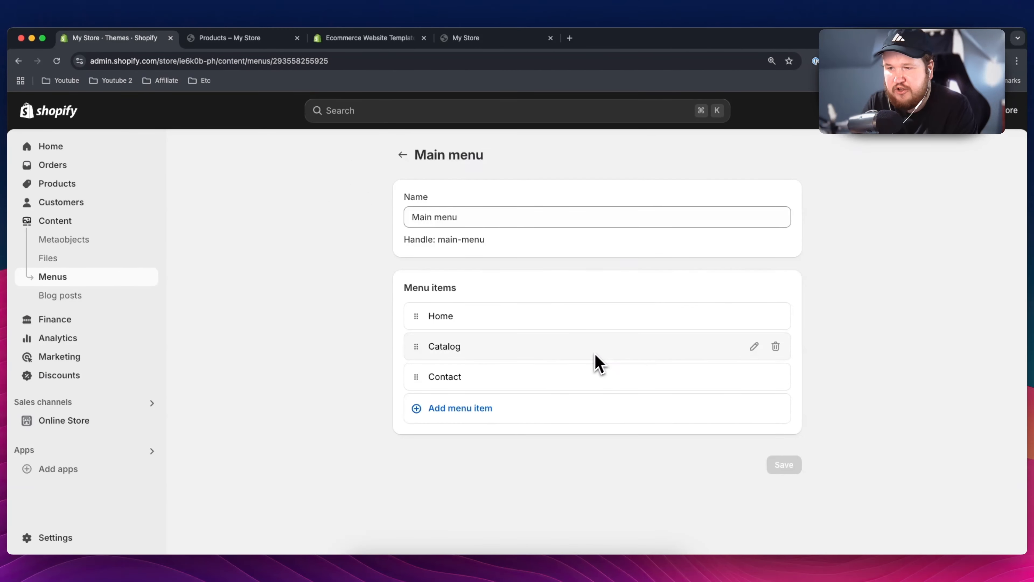
{"action": "left_click", "coordinate": [774, 350]}
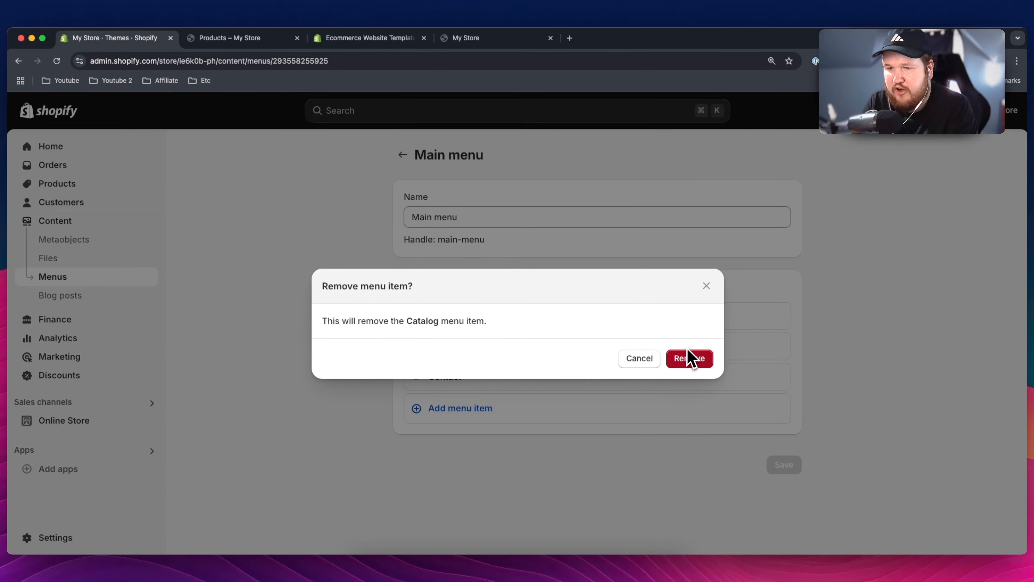
{"action": "left_click", "coordinate": [688, 357]}
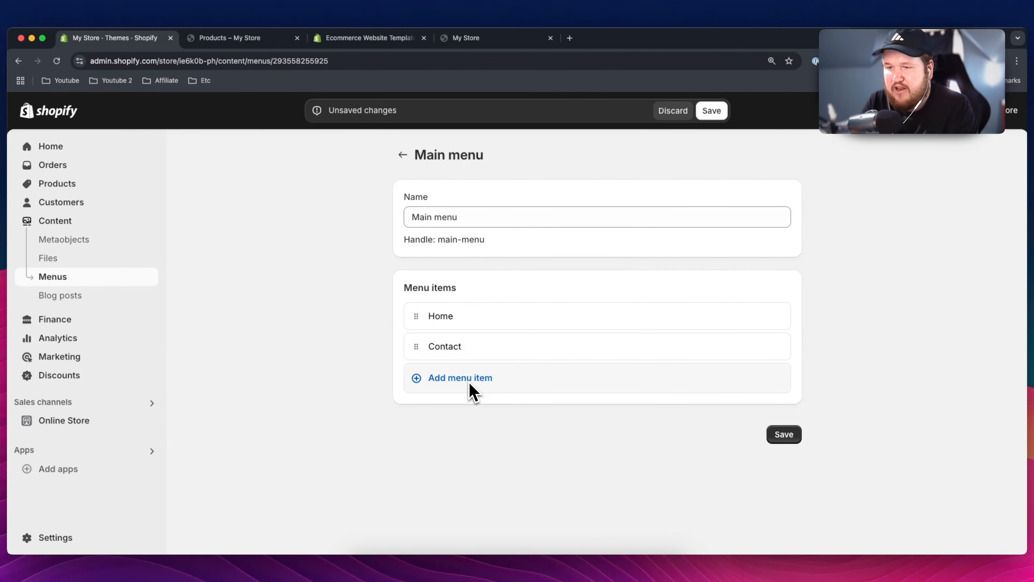
- Add a main menu item labelled Shirts that links to the Shirts collection
{"action": "left_click", "coordinate": [471, 379]}
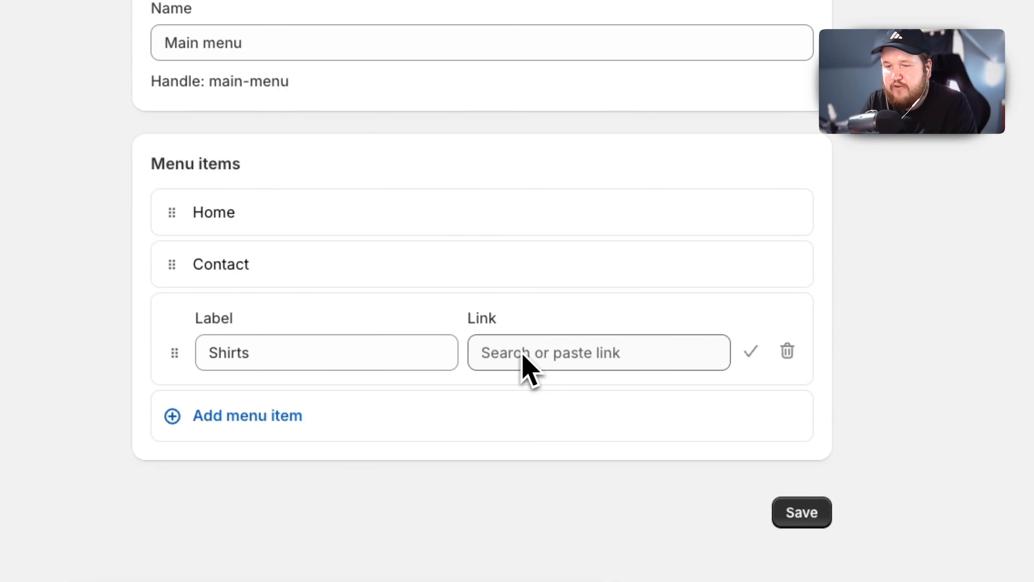
{"action": "left_click", "coordinate": [627, 395]}
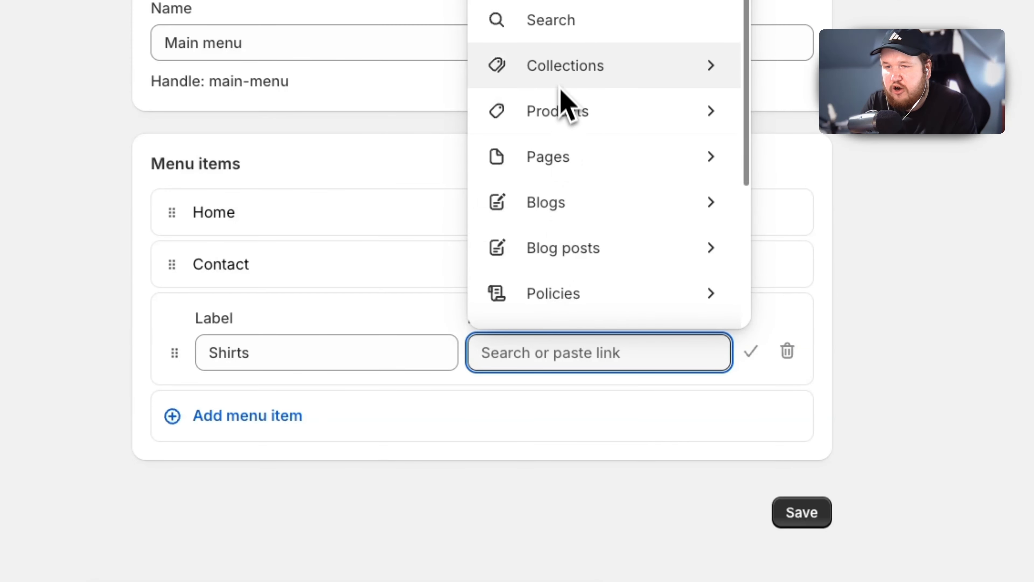
{"action": "left_click", "coordinate": [561, 76]}
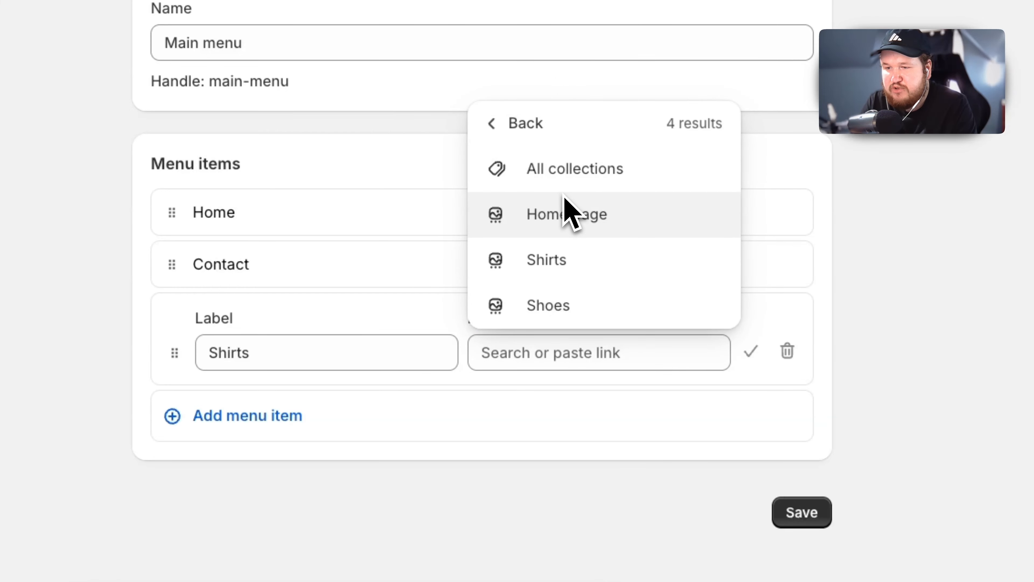
{"action": "left_click", "coordinate": [579, 272]}
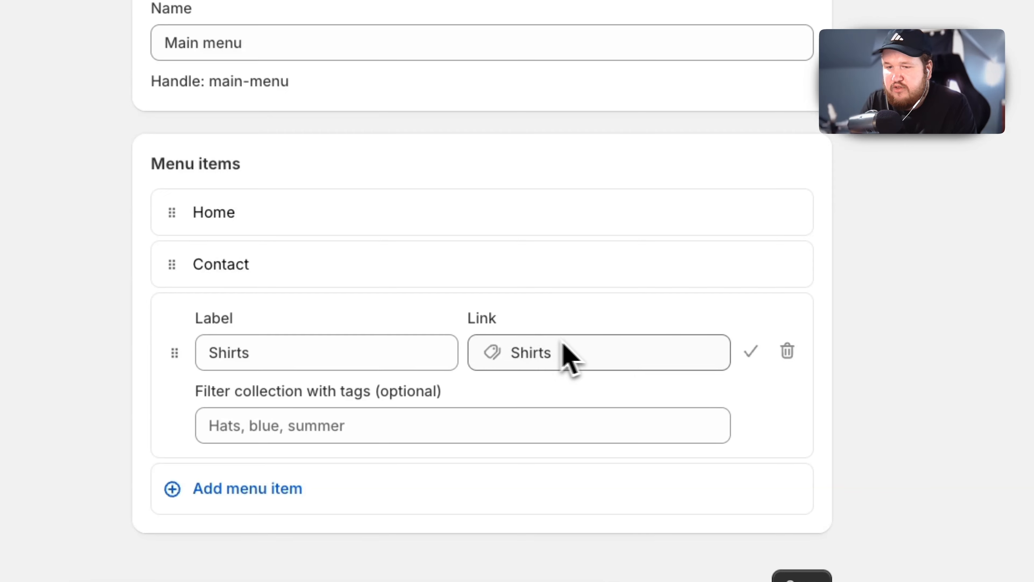
{"action": "left_click", "coordinate": [751, 351]}
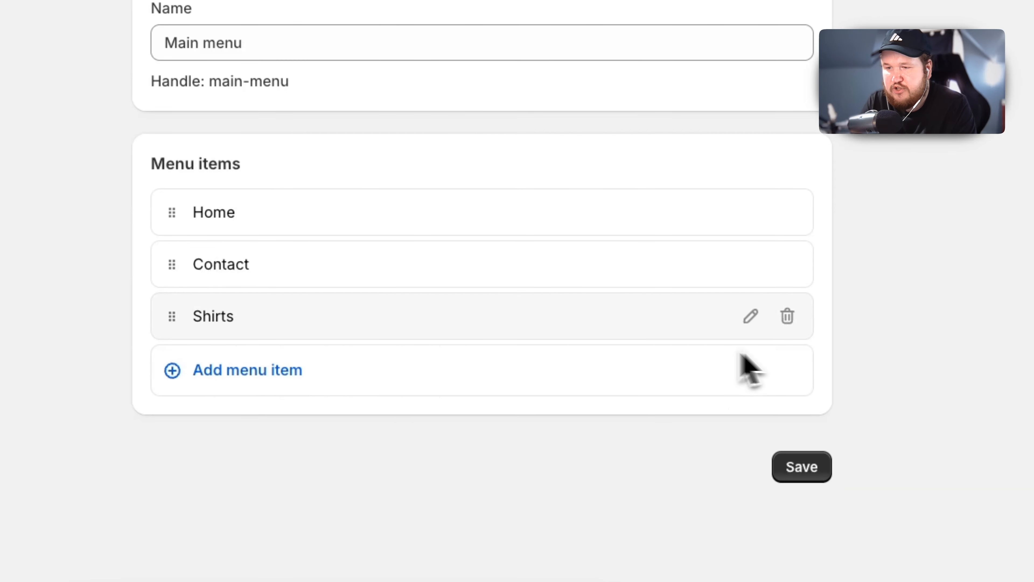
- Add a menu item labelled Shoes that links to the Shoes collection and save the main menu
{"action": "left_click", "coordinate": [237, 380]}
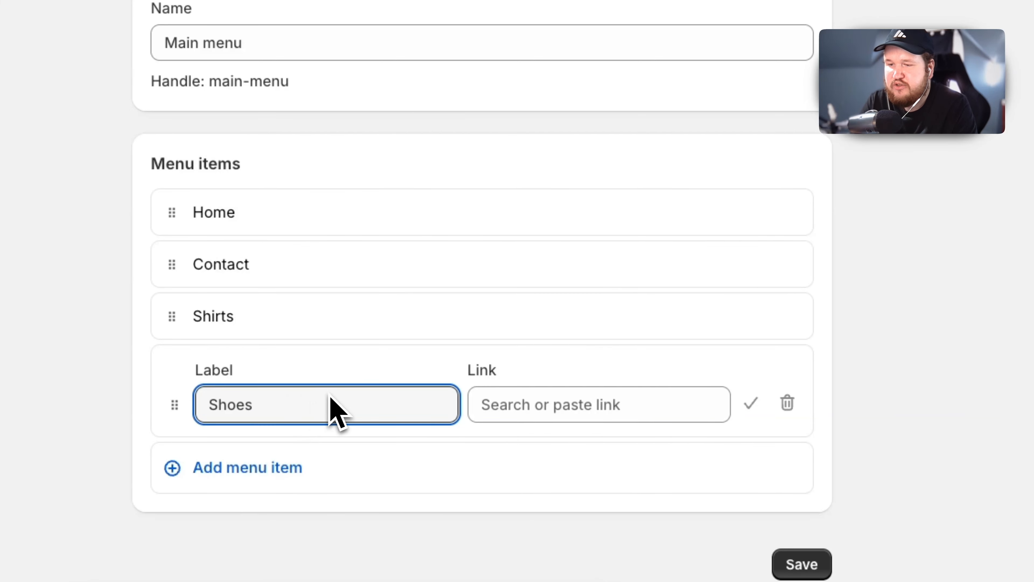
{"action": "left_click", "coordinate": [495, 411]}
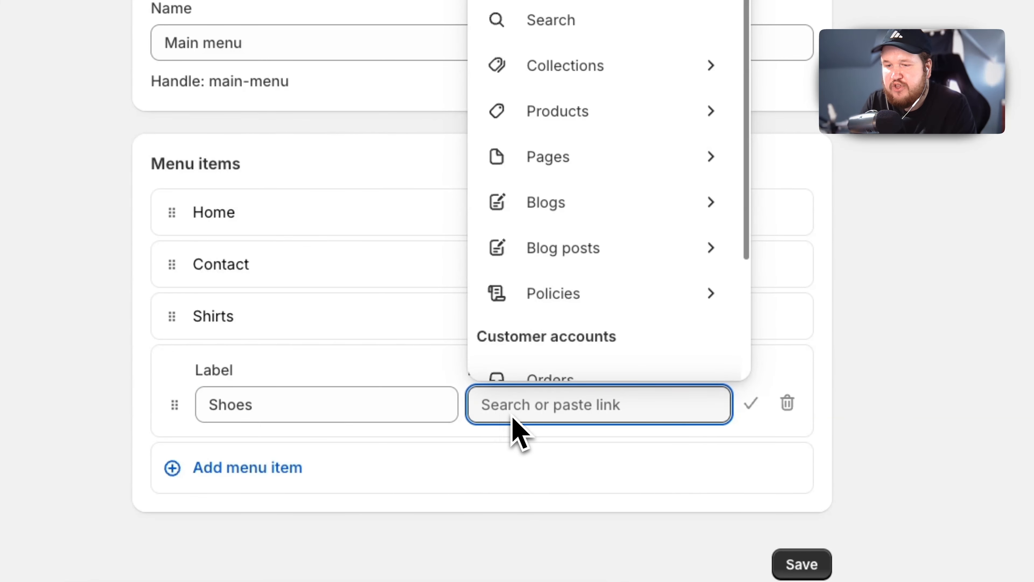
{"action": "left_click", "coordinate": [590, 73]}
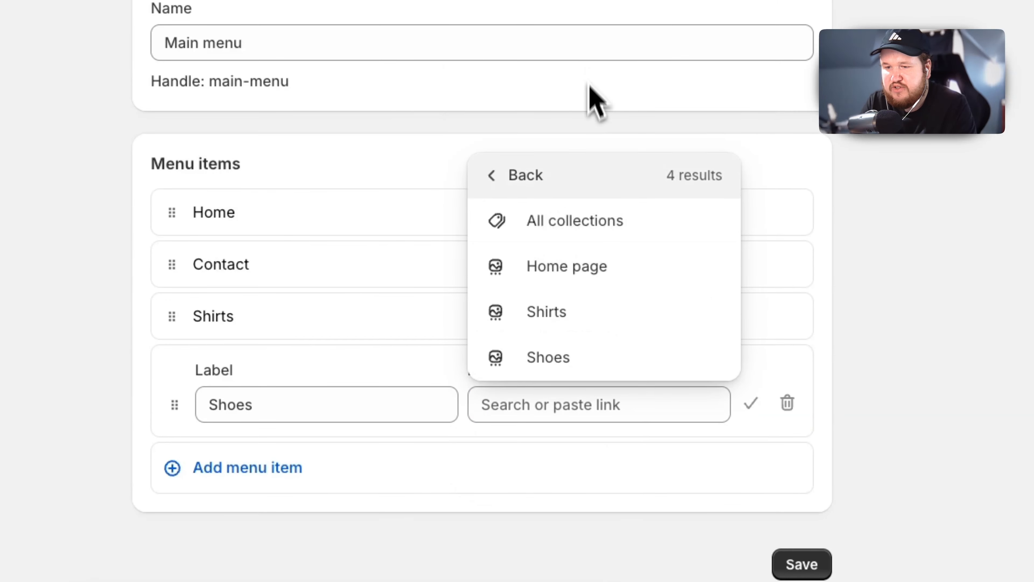
{"action": "left_click", "coordinate": [593, 376]}
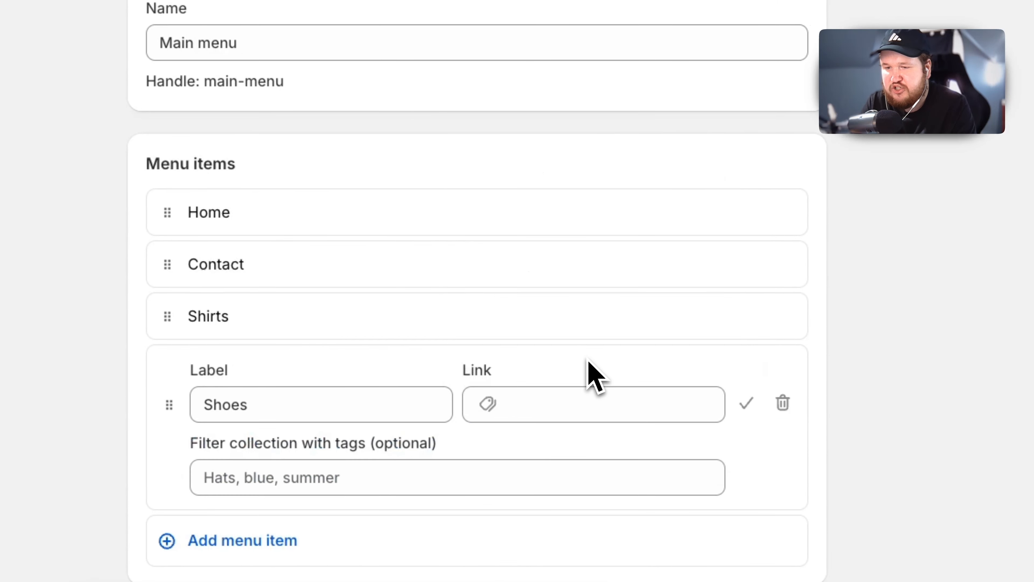
{"action": "left_click", "coordinate": [747, 404]}
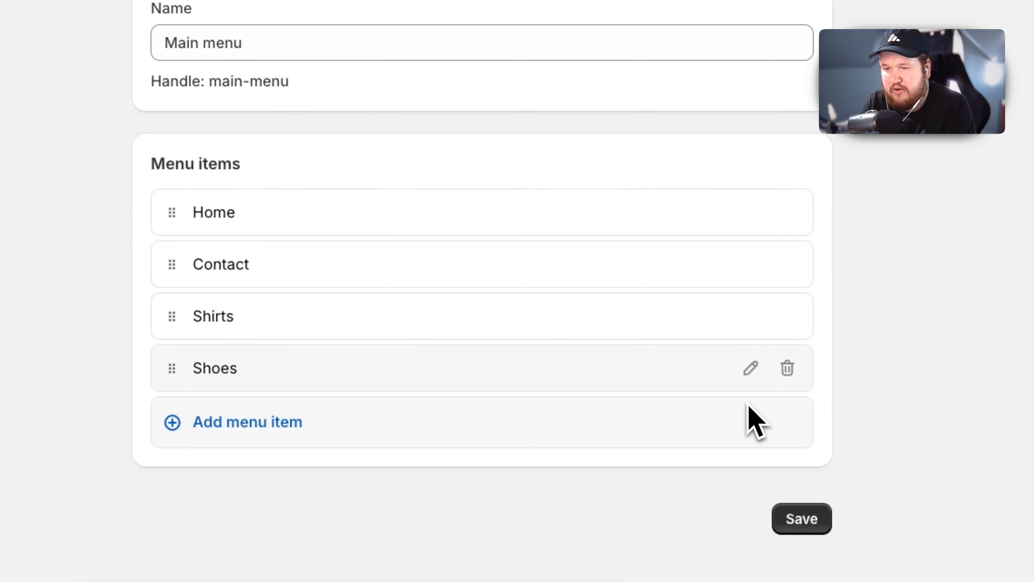
{"action": "left_click", "coordinate": [811, 530]}
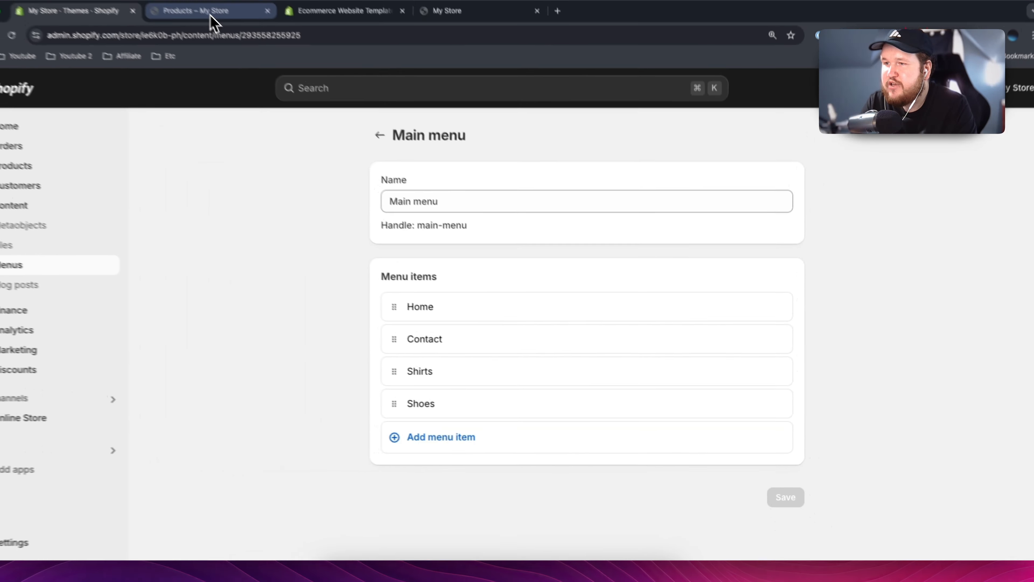
- Check the updated navigation in the storefront preview by viewing the Shirts collection page
{"action": "left_click", "coordinate": [210, 24]}
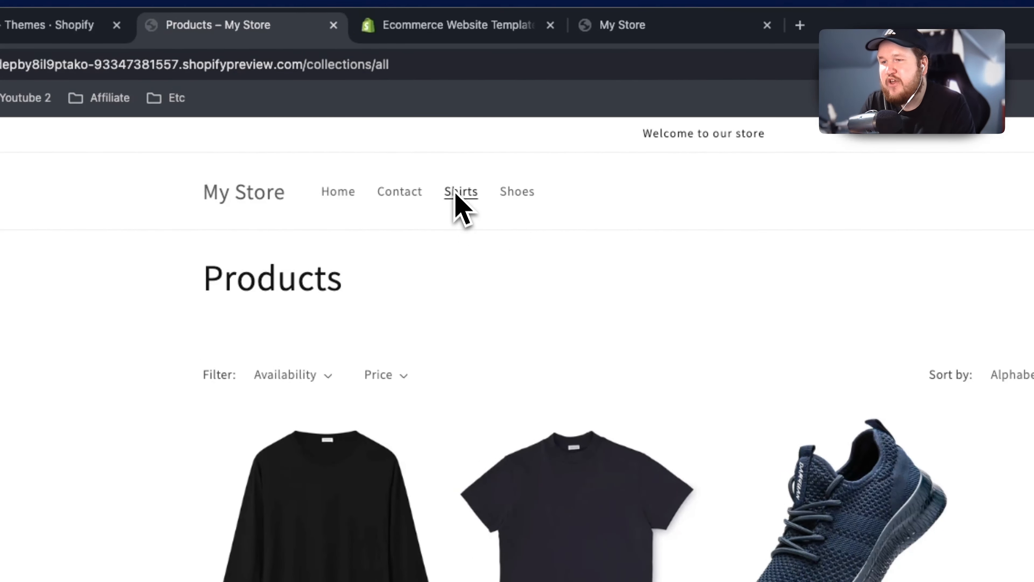
{"action": "left_click", "coordinate": [461, 200]}
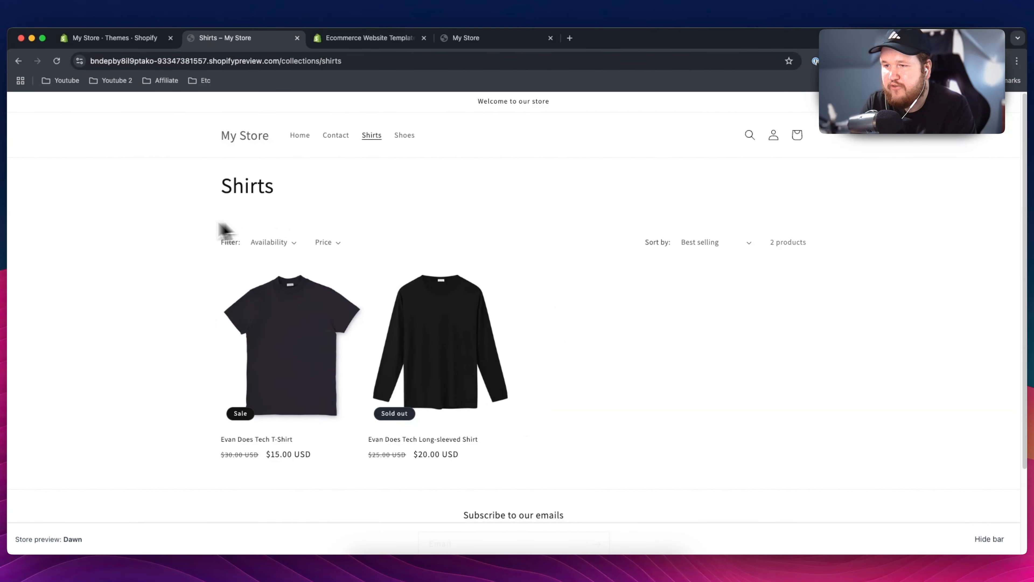
- View the Shoes collection page in the storefront preview through its navigation link
{"action": "left_click", "coordinate": [402, 138]}
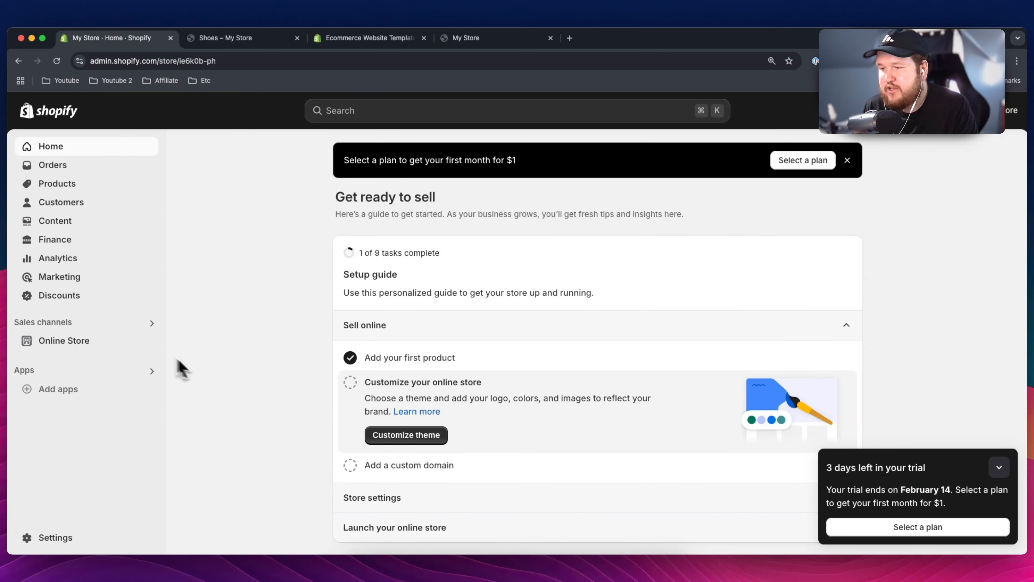
- Open the store's payment settings and review Shopify Payments, the additional payment methods and the payment capture options
{"action": "left_click", "coordinate": [51, 539]}
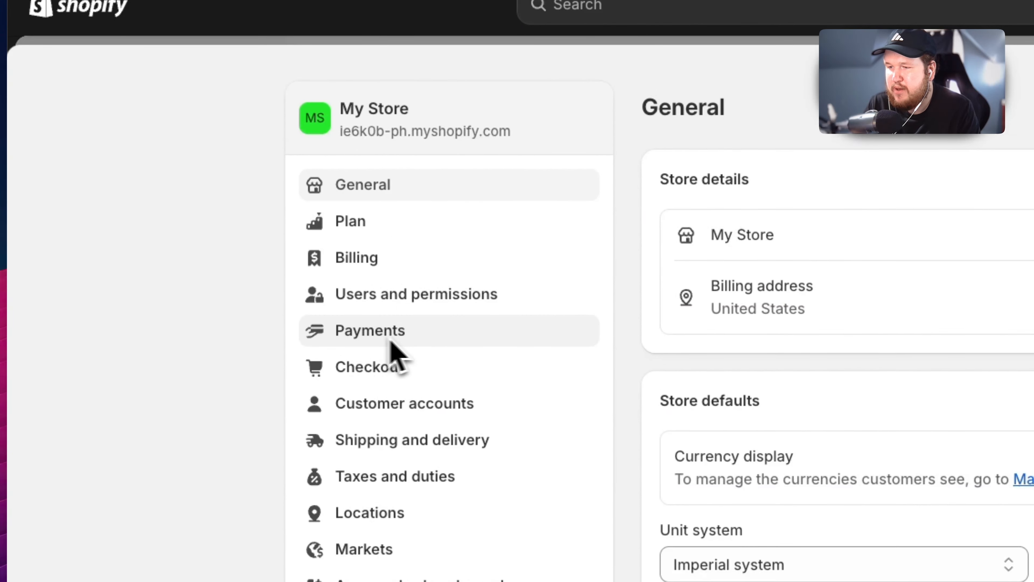
{"action": "left_click", "coordinate": [410, 340]}
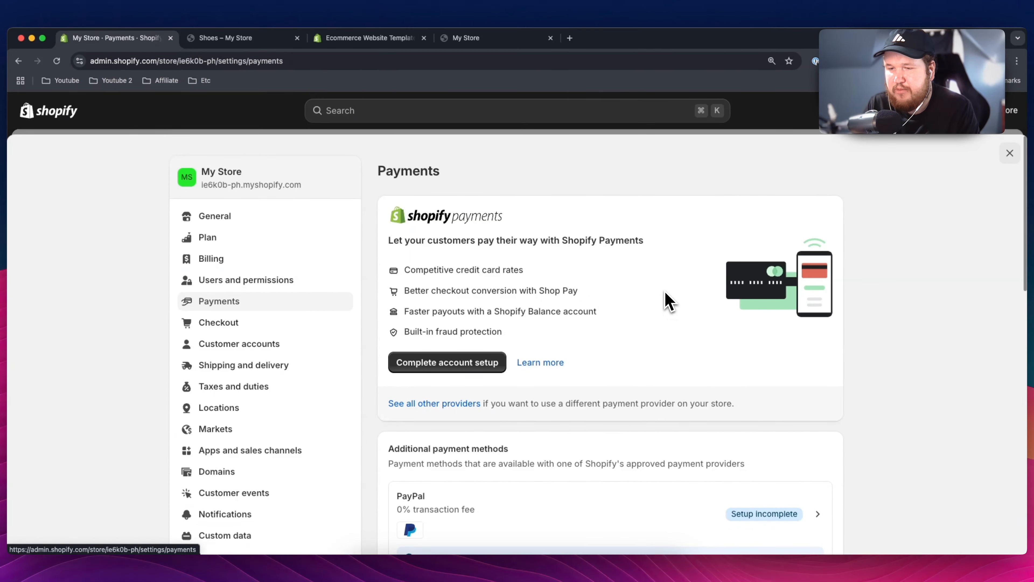
{"action": "scroll", "coordinate": [667, 294], "scroll_direction": "down", "scroll_amount": 6}
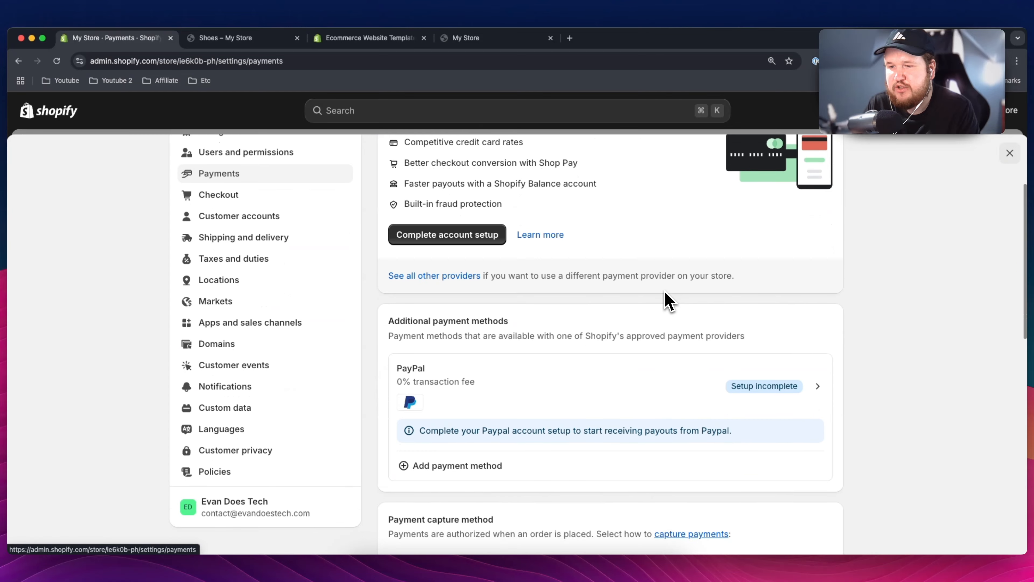
{"action": "scroll", "coordinate": [666, 298], "scroll_direction": "down", "scroll_amount": 11}
{"action": "scroll", "coordinate": [665, 300], "scroll_direction": "up", "scroll_amount": 17}
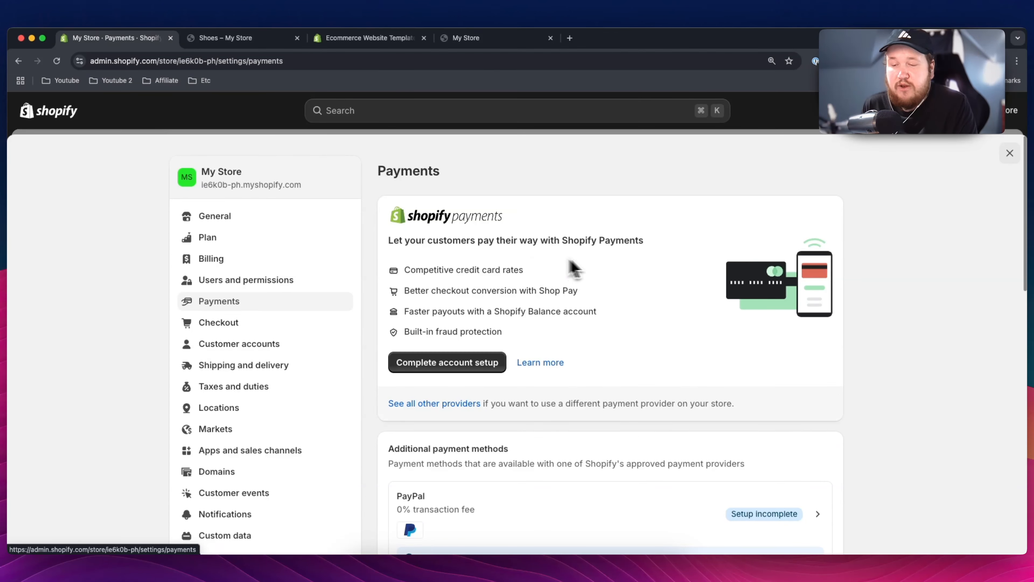
{"action": "scroll", "coordinate": [617, 283], "scroll_direction": "down", "scroll_amount": 4}
{"action": "scroll", "coordinate": [613, 285], "scroll_direction": "down", "scroll_amount": 2}
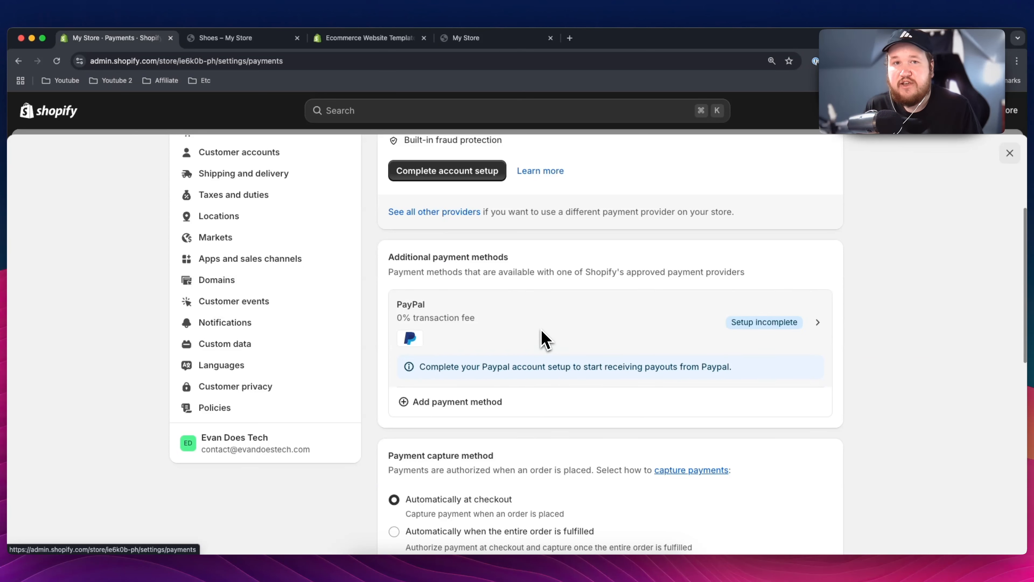
{"action": "scroll", "coordinate": [546, 340], "scroll_direction": "down", "scroll_amount": 2}
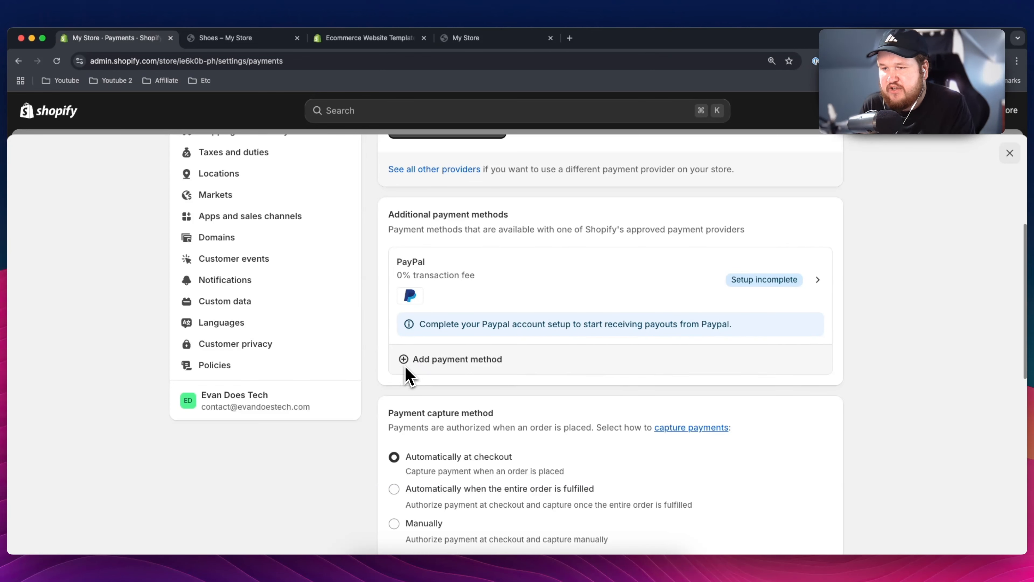
- Start adding a payment method and search the available methods for Mastercard and for Visa
{"action": "left_click", "coordinate": [441, 367]}
{"action": "left_click", "coordinate": [455, 249]}
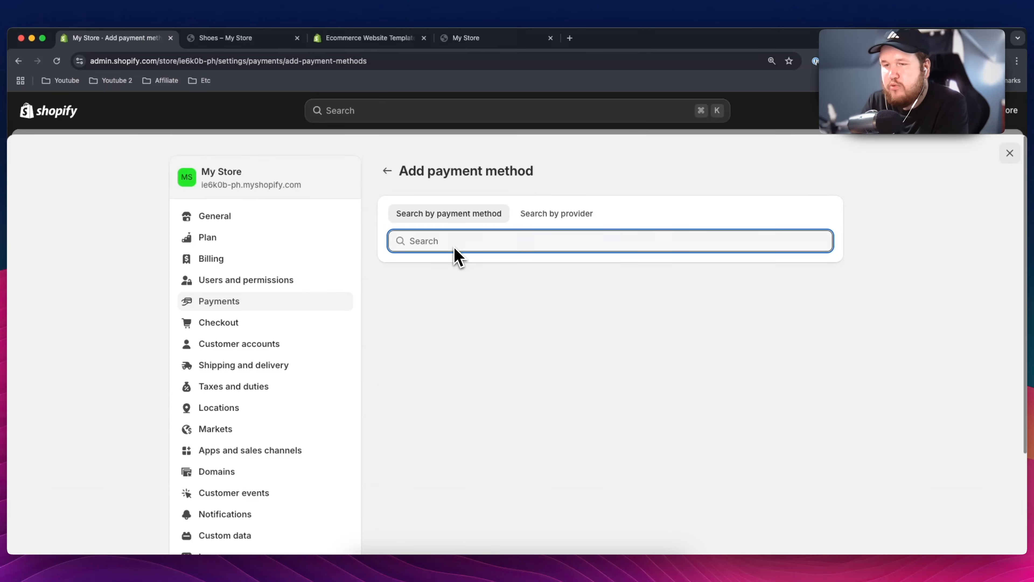
{"action": "type", "text": "Master"}
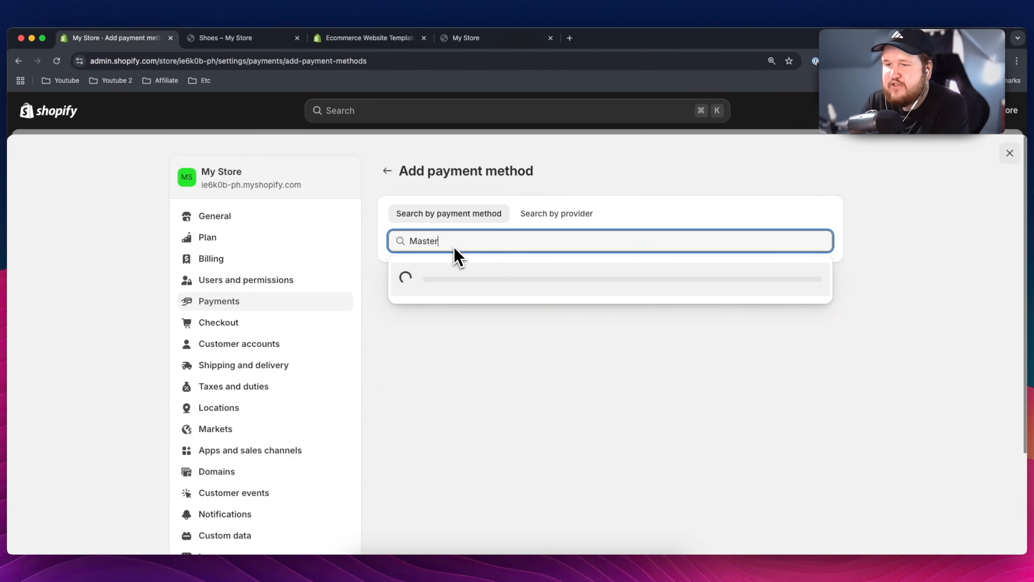
{"action": "type", "text": "card"}
{"action": "left_click_drag", "start_coordinate": [456, 244], "coordinate": [374, 251]}
{"action": "type", "text": "Visa"}
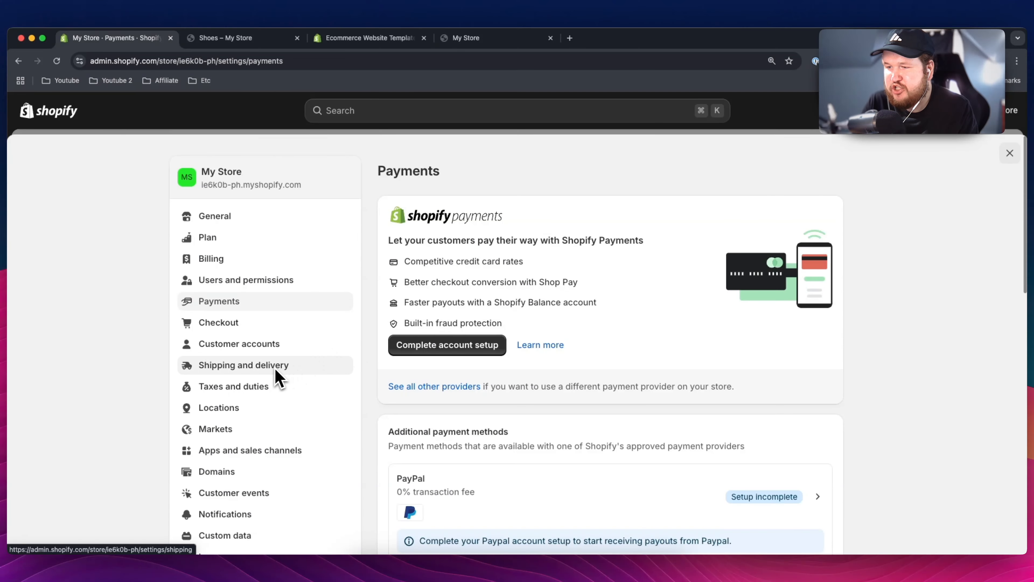
- Open the general shipping rates profile in the shipping and delivery settings and review its domestic and international zones and rates
{"action": "left_click", "coordinate": [264, 371]}
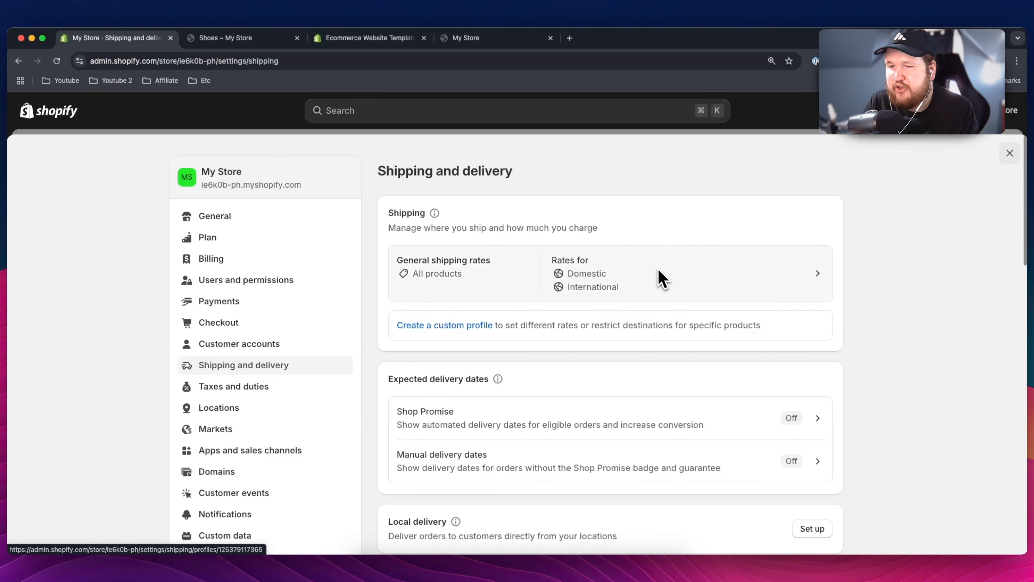
{"action": "left_click", "coordinate": [658, 279]}
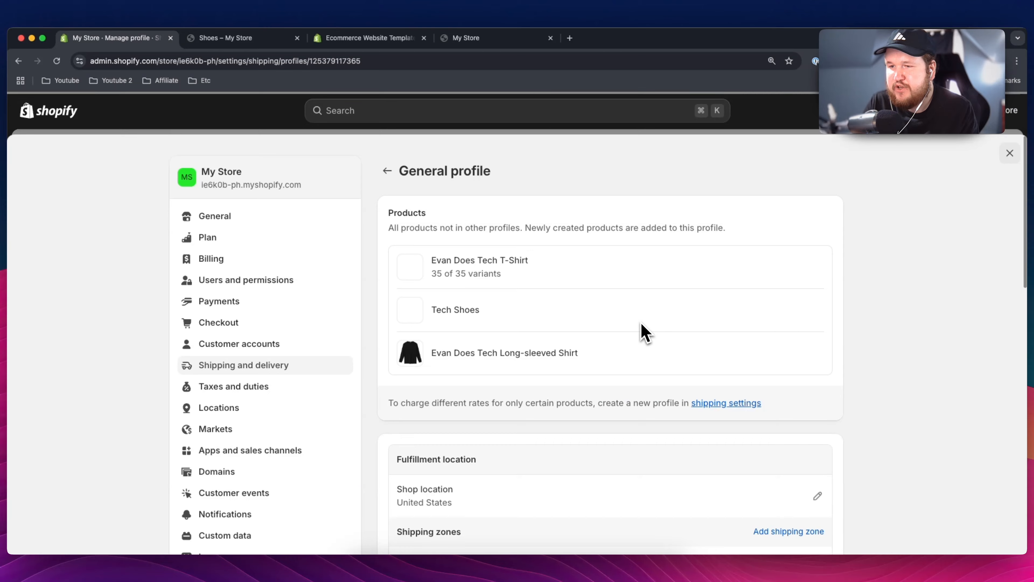
{"action": "scroll", "coordinate": [600, 291], "scroll_direction": "down", "scroll_amount": 4}
{"action": "scroll", "coordinate": [595, 297], "scroll_direction": "down", "scroll_amount": 4}
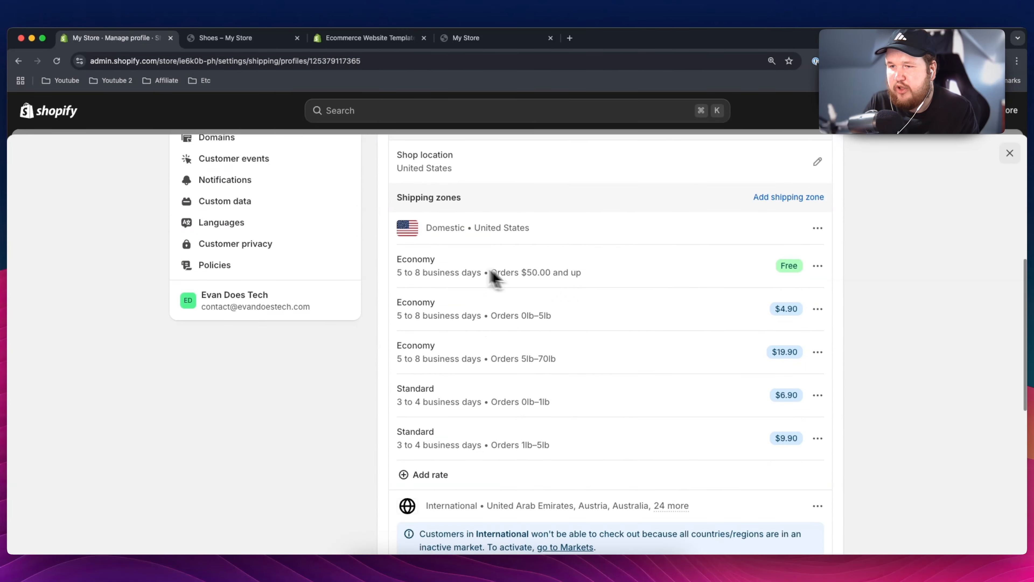
{"action": "scroll", "coordinate": [637, 304], "scroll_direction": "down", "scroll_amount": 4}
{"action": "scroll", "coordinate": [653, 330], "scroll_direction": "up", "scroll_amount": 4}
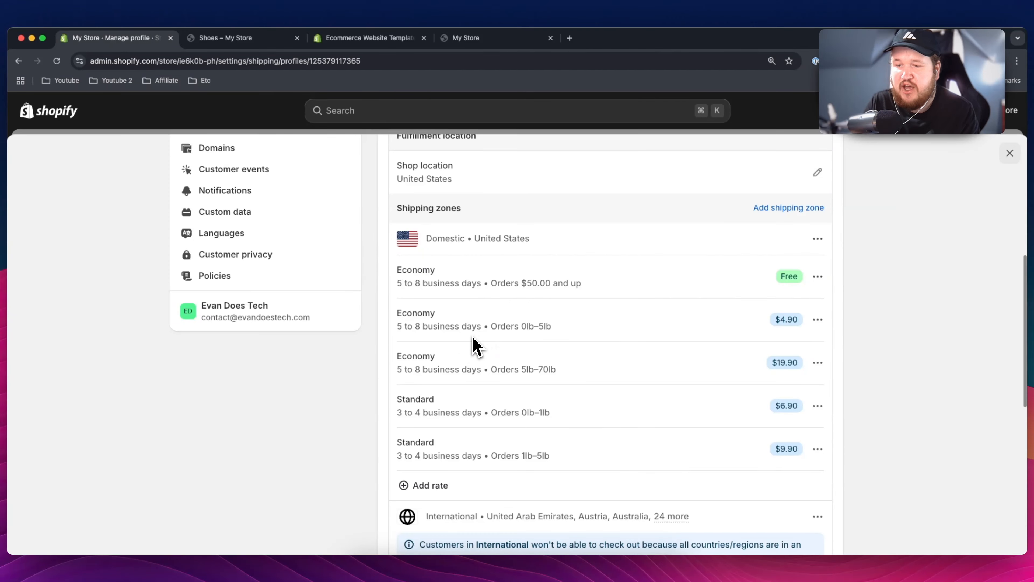
{"action": "scroll", "coordinate": [474, 346], "scroll_direction": "down", "scroll_amount": 3}
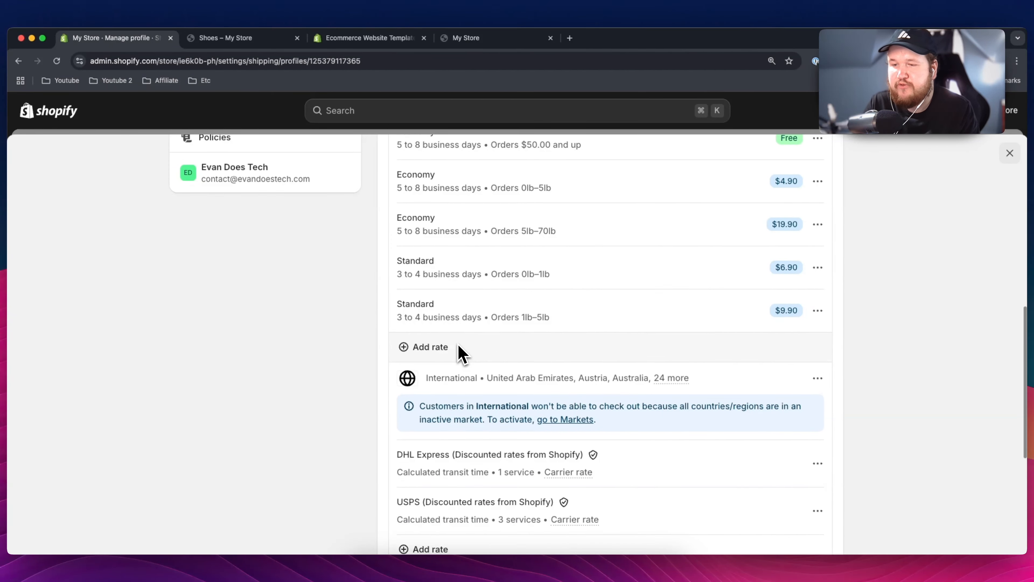
{"action": "scroll", "coordinate": [458, 346], "scroll_direction": "down", "scroll_amount": 2}
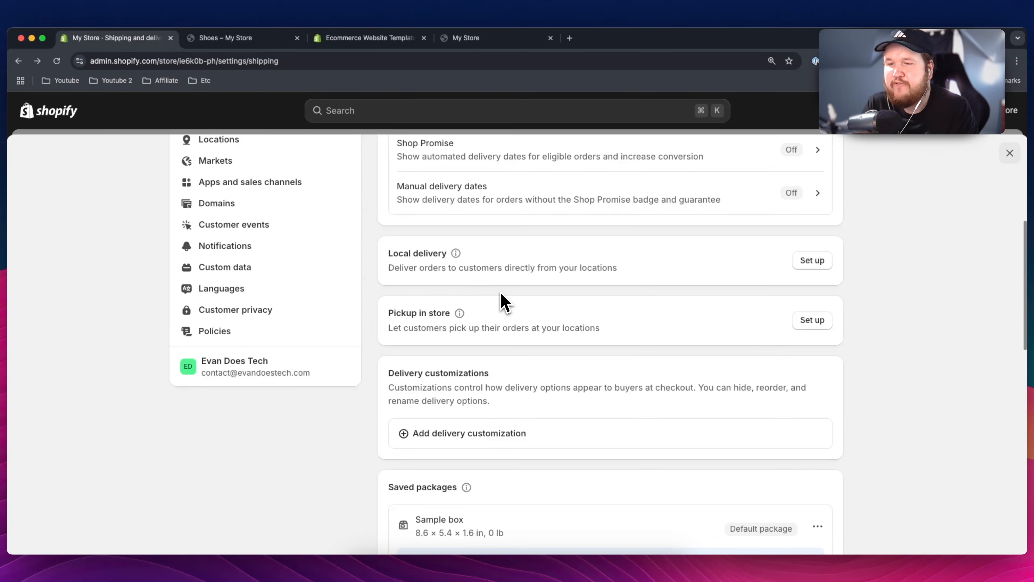
- Review the remaining shipping and delivery settings, including local delivery, store pickup, saved packages and Shopify Shipping carriers
{"action": "scroll", "coordinate": [505, 301], "scroll_direction": "down", "scroll_amount": 10}
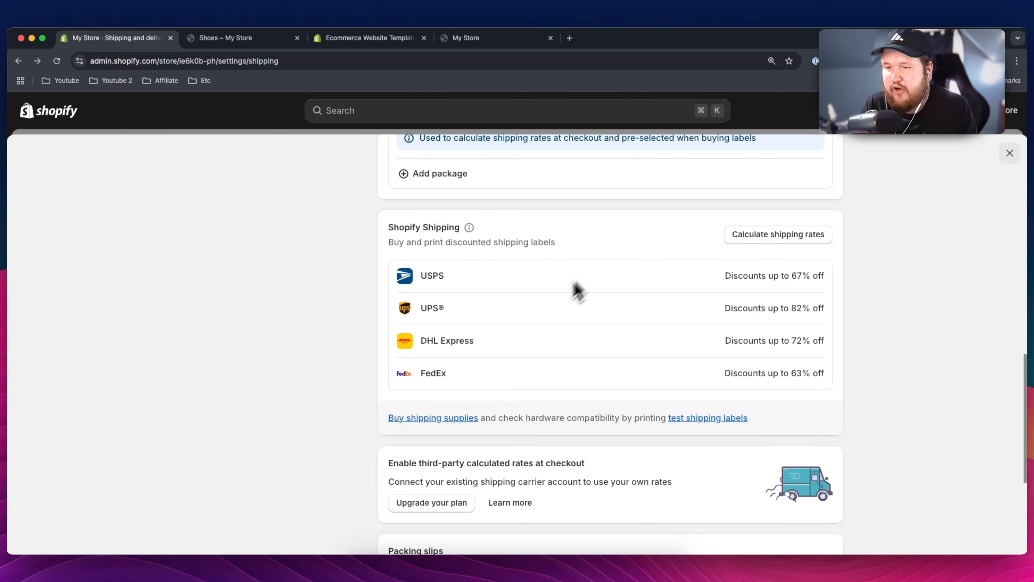
{"action": "scroll", "coordinate": [617, 324], "scroll_direction": "down", "scroll_amount": 5}
{"action": "scroll", "coordinate": [617, 326], "scroll_direction": "up", "scroll_amount": 20}
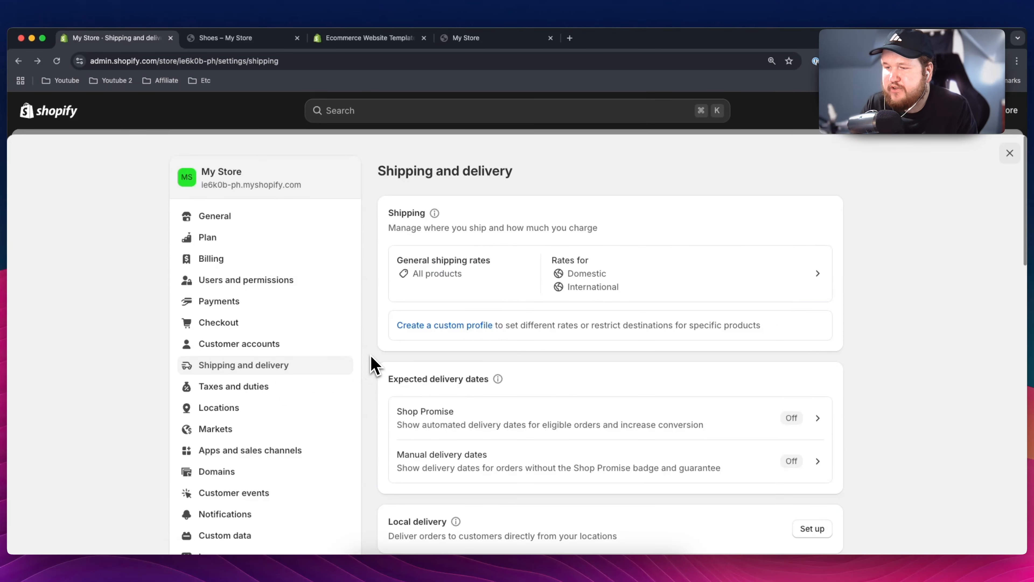
- Open the taxes and duties settings and review the regional tax list, tax apps, import duties and global settings
{"action": "left_click", "coordinate": [257, 394]}
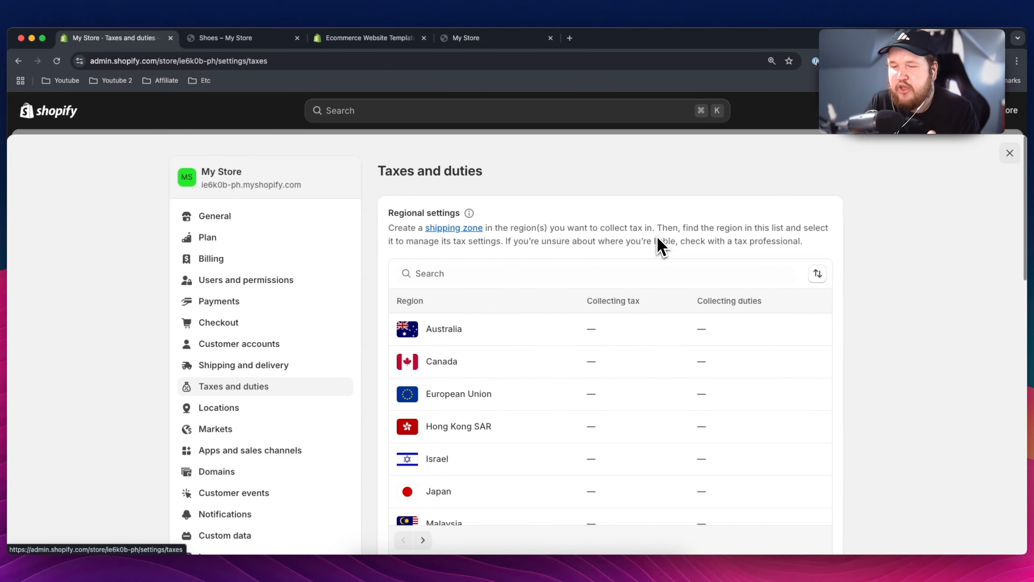
{"action": "scroll", "coordinate": [619, 261], "scroll_direction": "down", "scroll_amount": 5}
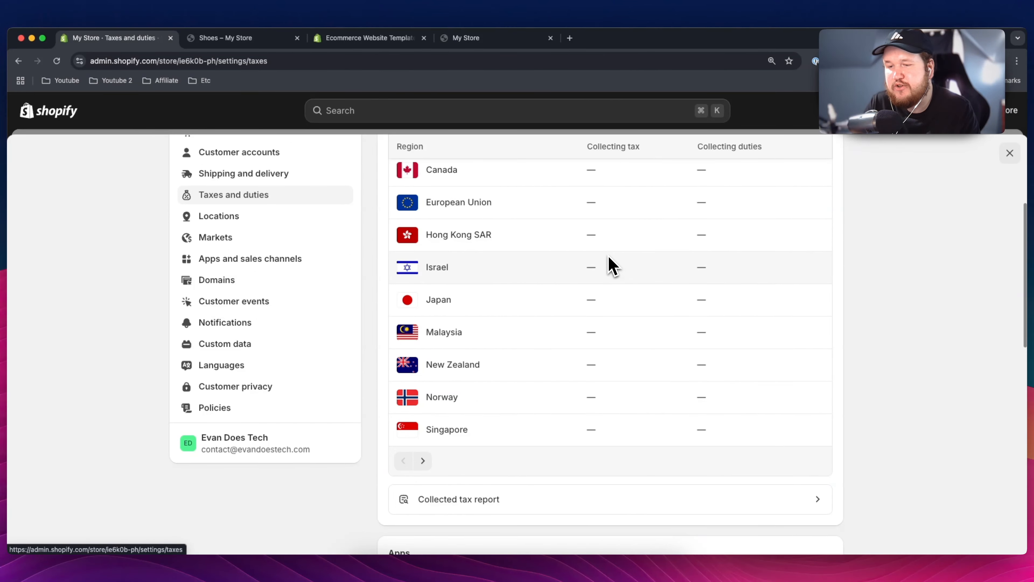
{"action": "scroll", "coordinate": [613, 266], "scroll_direction": "up", "scroll_amount": 3}
{"action": "scroll", "coordinate": [623, 313], "scroll_direction": "down", "scroll_amount": 10}
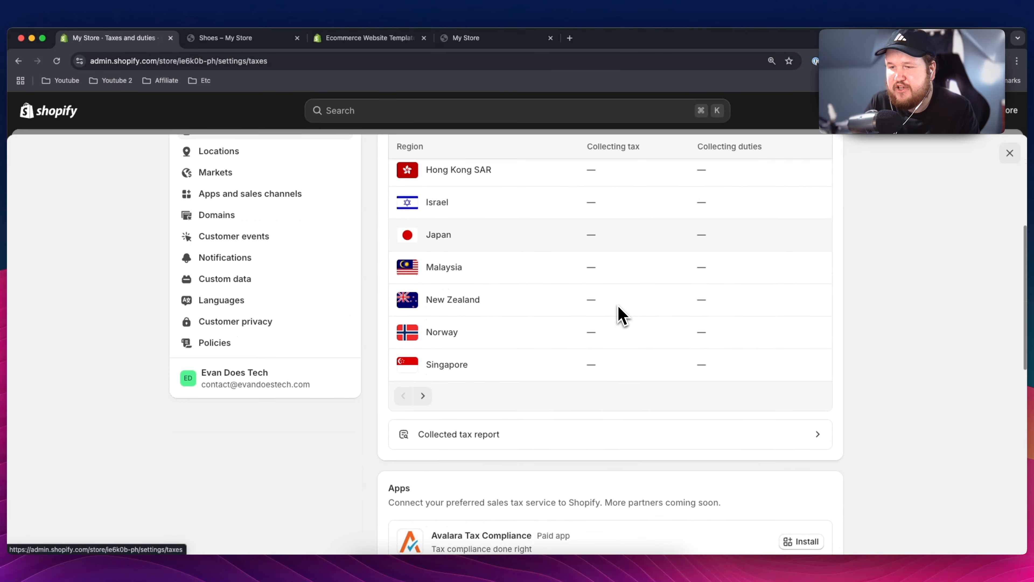
{"action": "scroll", "coordinate": [622, 319], "scroll_direction": "down", "scroll_amount": 2}
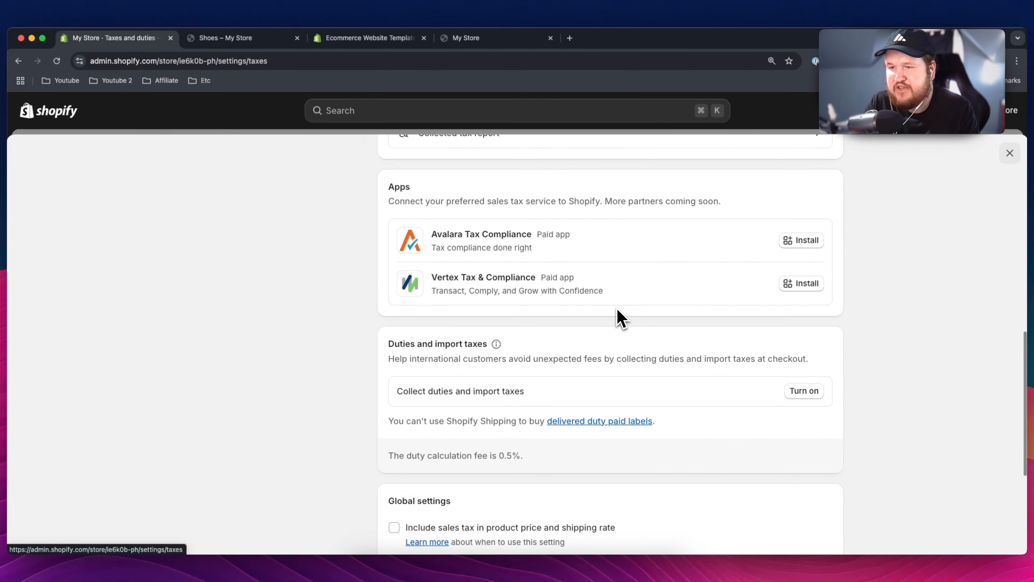
{"action": "scroll", "coordinate": [621, 319], "scroll_direction": "down", "scroll_amount": 2}
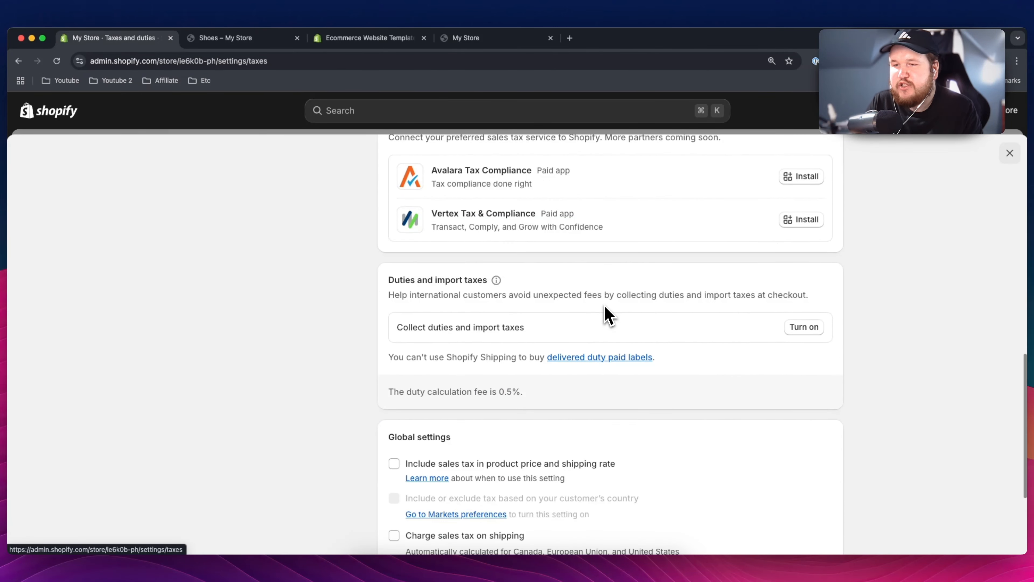
{"action": "scroll", "coordinate": [608, 312], "scroll_direction": "down", "scroll_amount": 2}
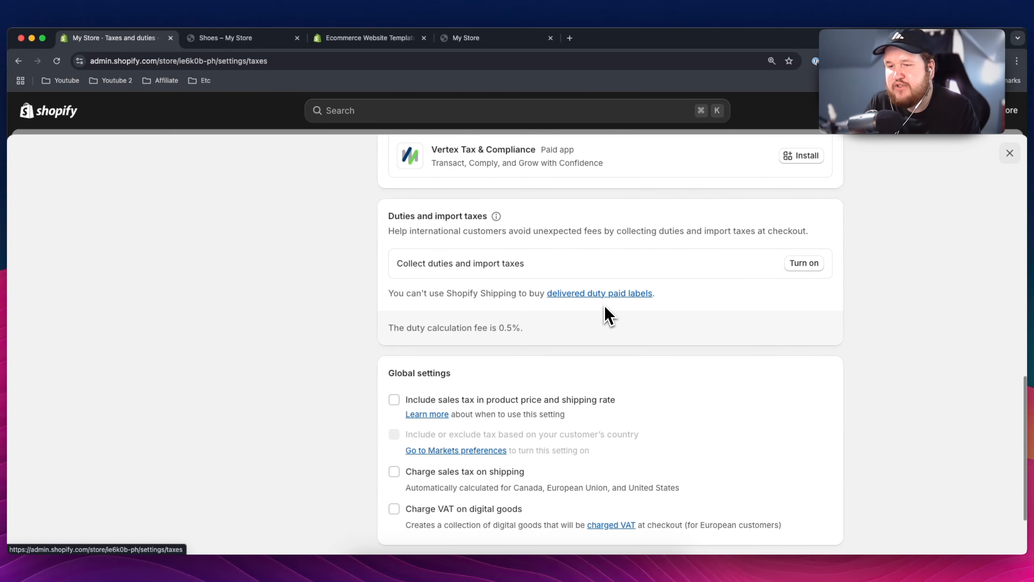
{"action": "scroll", "coordinate": [611, 333], "scroll_direction": "down", "scroll_amount": 2}
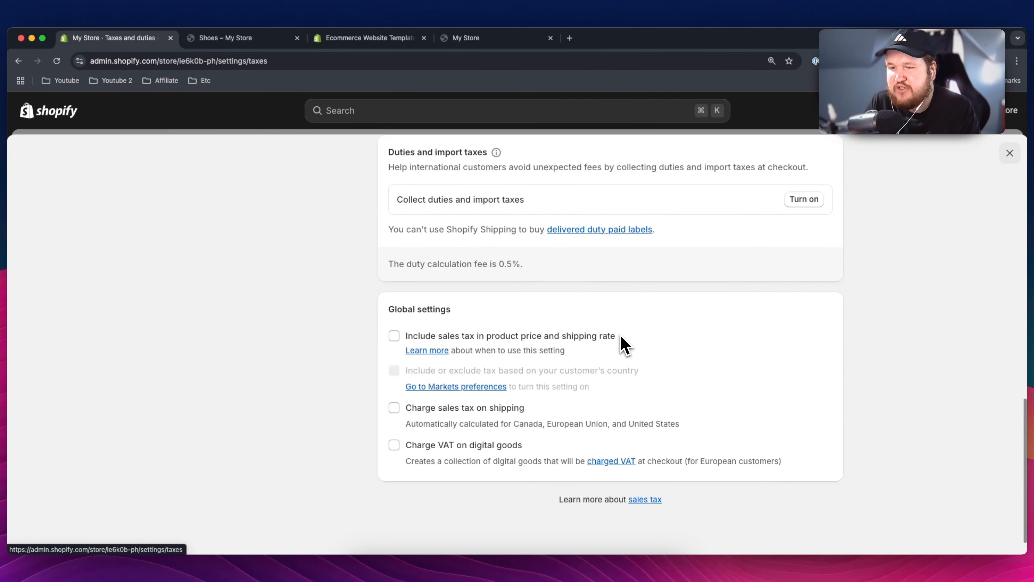
{"action": "scroll", "coordinate": [623, 342], "scroll_direction": "up", "scroll_amount": 20}
{"action": "scroll", "coordinate": [629, 353], "scroll_direction": "up", "scroll_amount": 2}
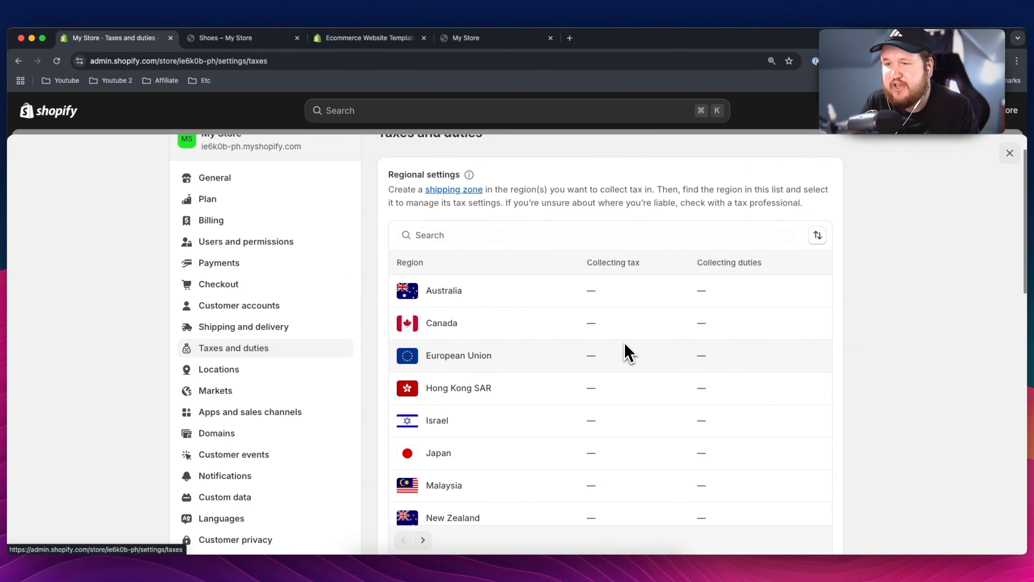
{"action": "scroll", "coordinate": [629, 352], "scroll_direction": "down", "scroll_amount": 2}
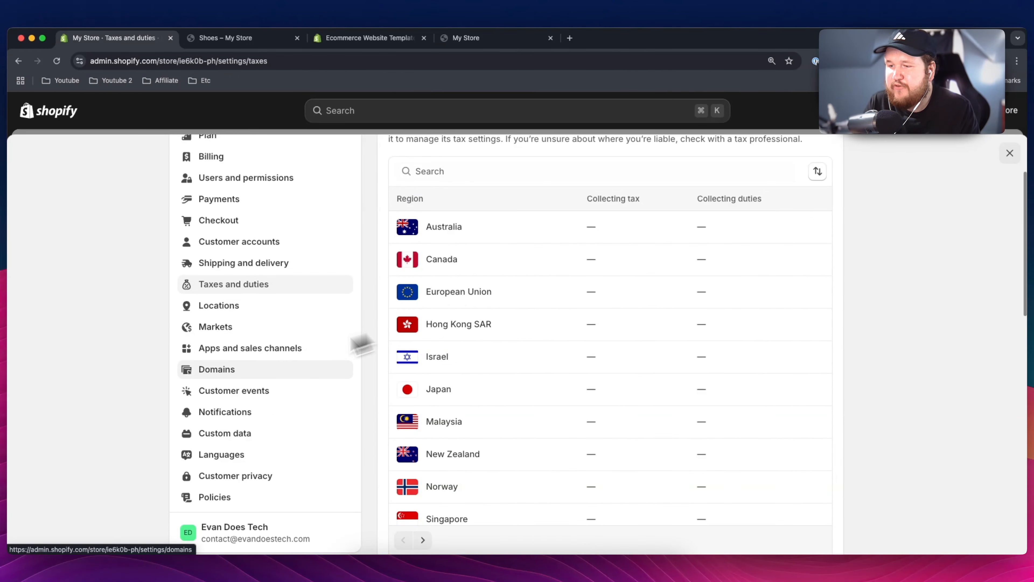
- Open the store's domain settings
{"action": "left_click", "coordinate": [225, 379]}
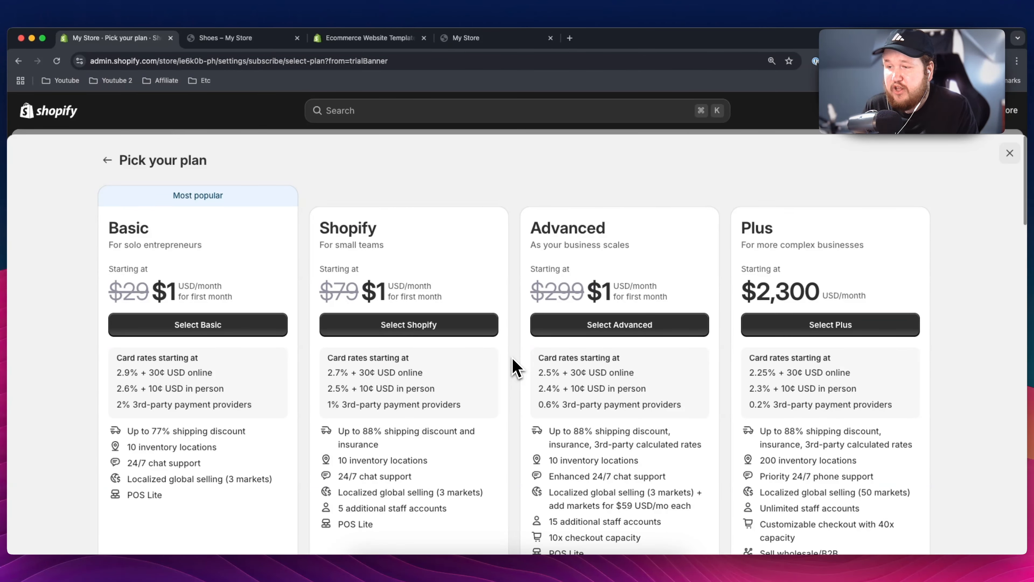
- Compare the features of the available Shopify plans and select the Basic plan
{"action": "scroll", "coordinate": [289, 293], "scroll_direction": "down", "scroll_amount": 5}
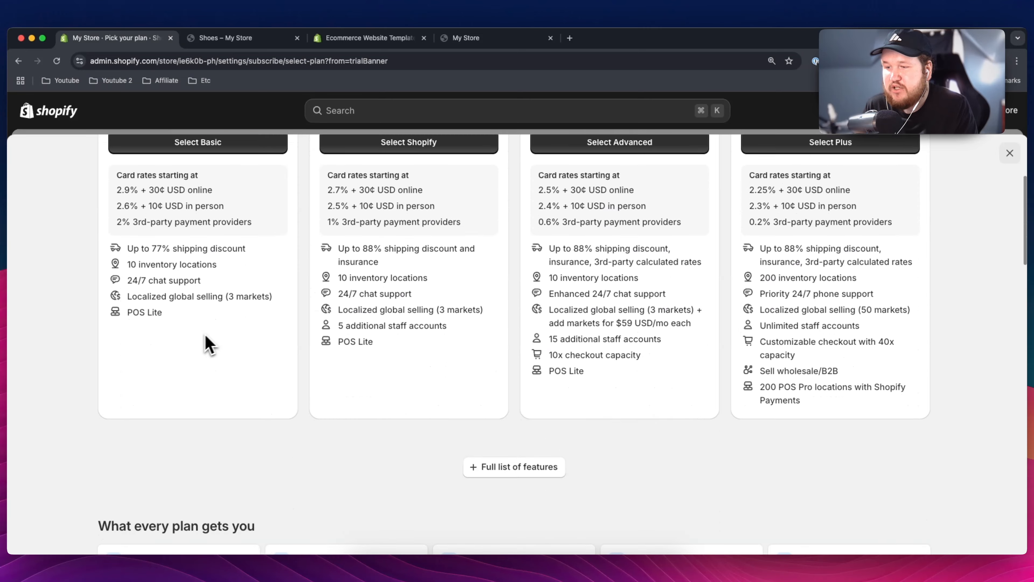
{"action": "scroll", "coordinate": [200, 350], "scroll_direction": "up", "scroll_amount": 5}
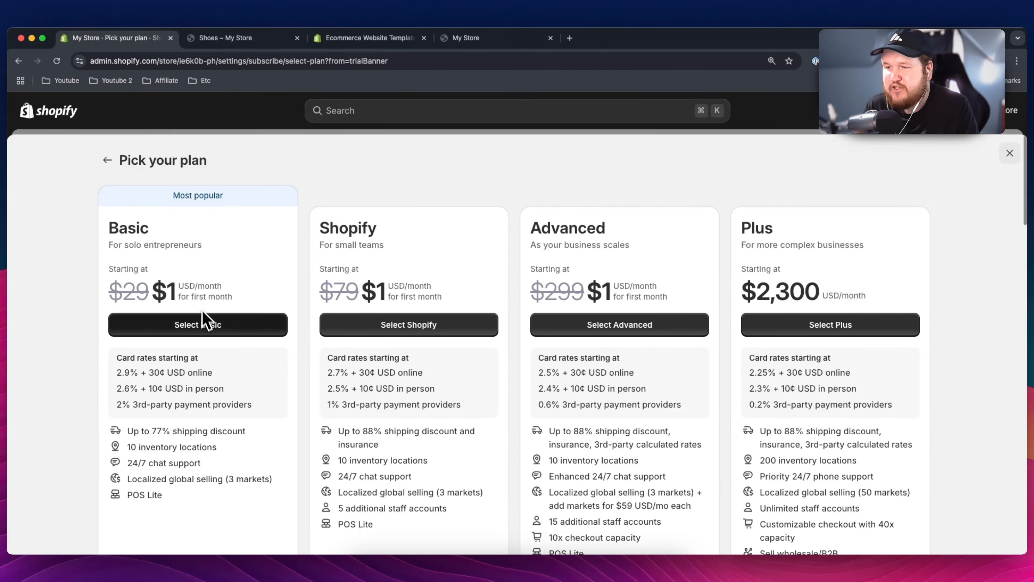
{"action": "left_click", "coordinate": [207, 330]}
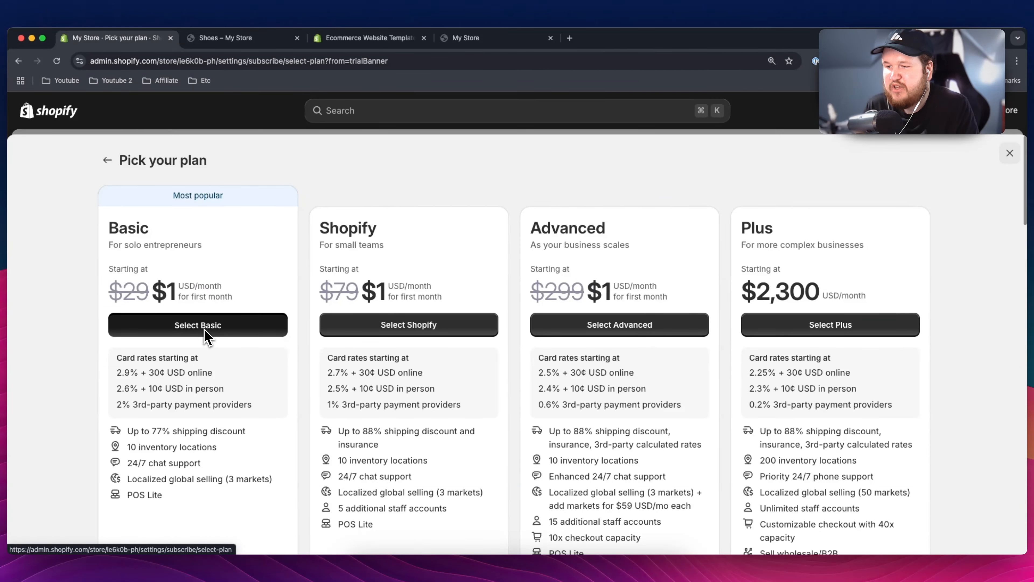